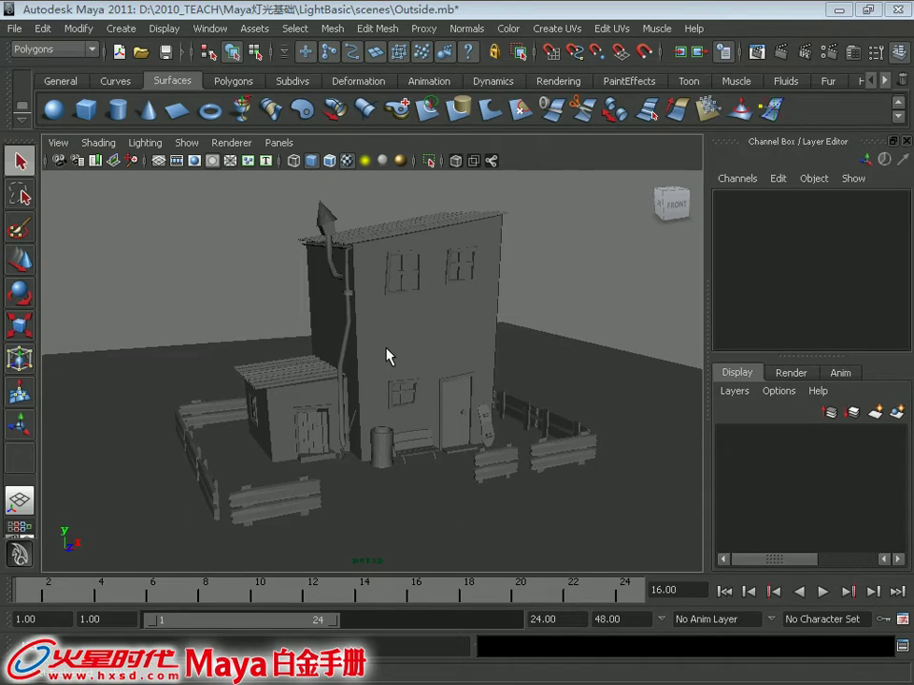
Create a default NURBS sphere in the Outside.mb house scene from the Surfaces shelf.
{"action": "left_click", "coordinate": [61, 111]}
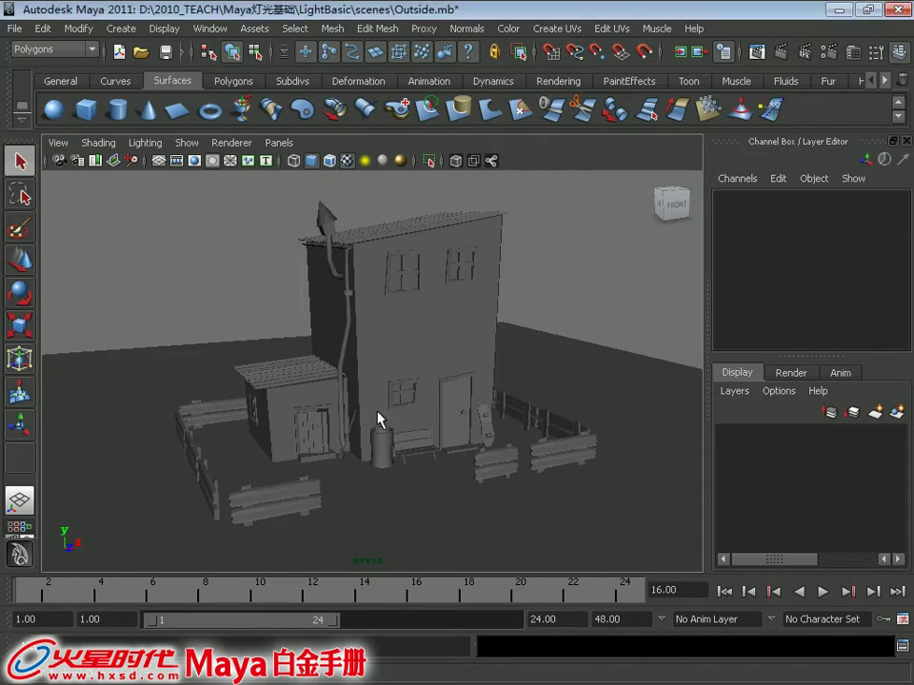
Scale nurbsSphere1 uniformly to 25.231 so the dome encloses the house, then show Create > Lights.
{"action": "right_click", "coordinate": [451, 302]}
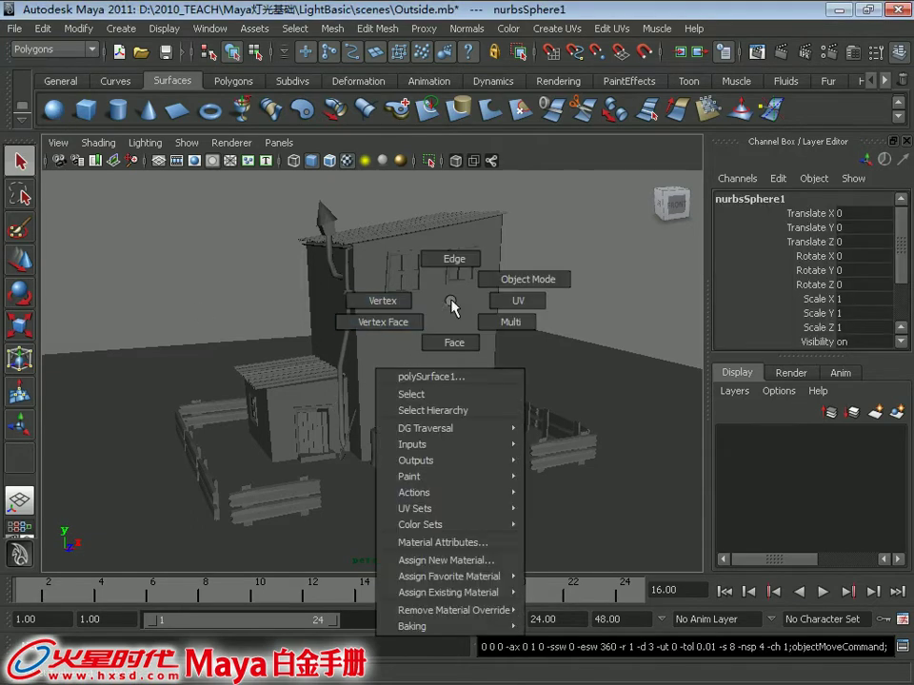
{"action": "scroll", "coordinate": [296, 351], "scroll_direction": "down", "scroll_amount": 5}
{"action": "scroll", "coordinate": [316, 373], "scroll_direction": "down", "scroll_amount": 2}
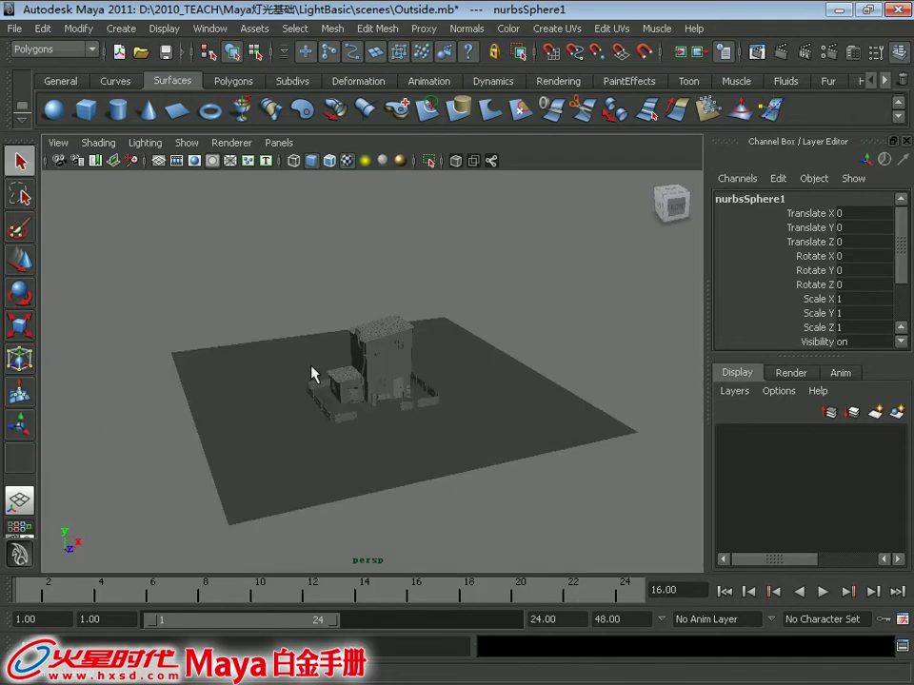
{"action": "key", "text": "w"}
{"action": "left_click_drag", "start_coordinate": [377, 385], "coordinate": [544, 376]}
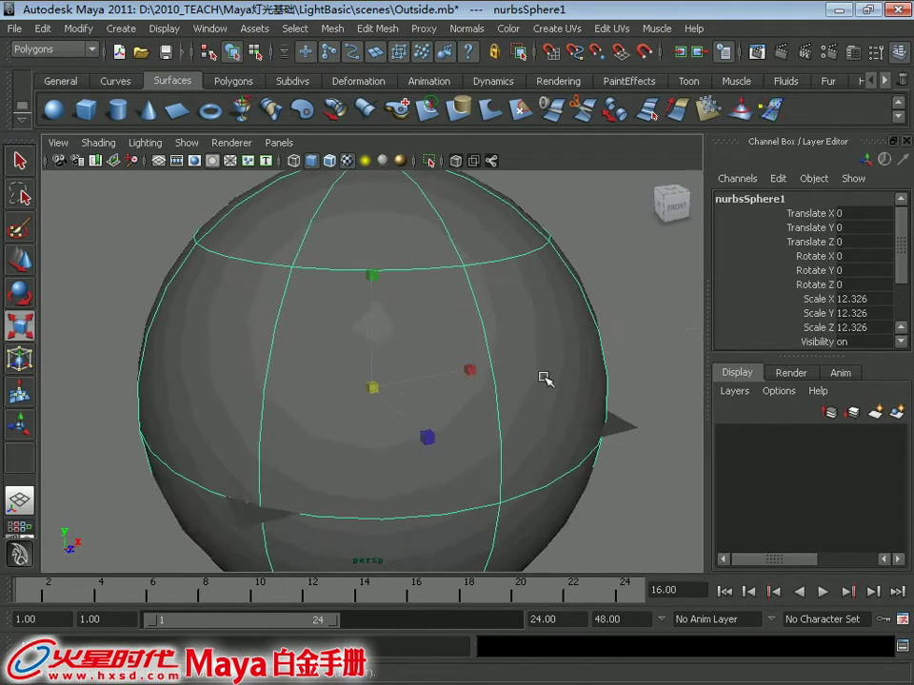
{"action": "left_click_drag", "start_coordinate": [372, 385], "coordinate": [669, 422]}
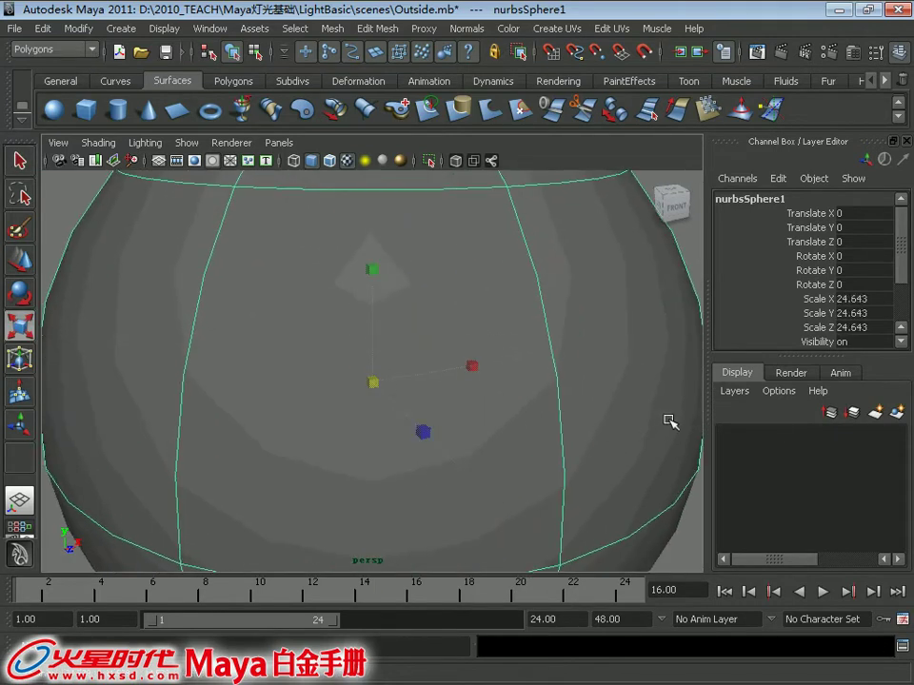
{"action": "mouse_move", "coordinate": [386, 392]}
{"action": "left_mouse_down"}
{"action": "mouse_move", "coordinate": [375, 380]}
{"action": "mouse_move", "coordinate": [453, 375]}
{"action": "left_mouse_up"}
{"action": "right_click_drag", "start_coordinate": [453, 375], "coordinate": [316, 326], "text": "alt"}
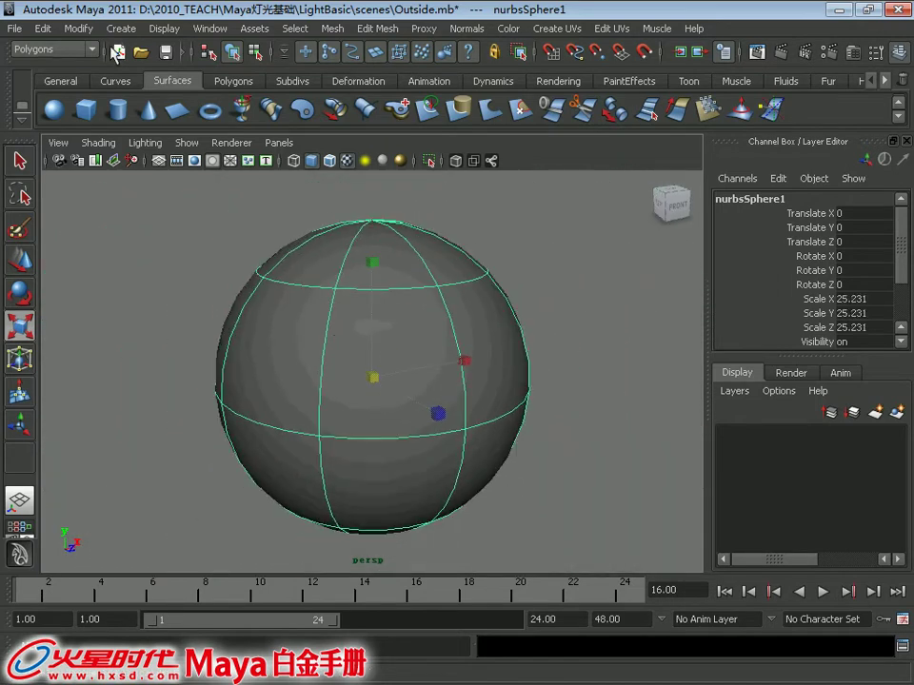
{"action": "left_click", "coordinate": [115, 29]}
{"action": "mouse_move", "coordinate": [190, 126]}
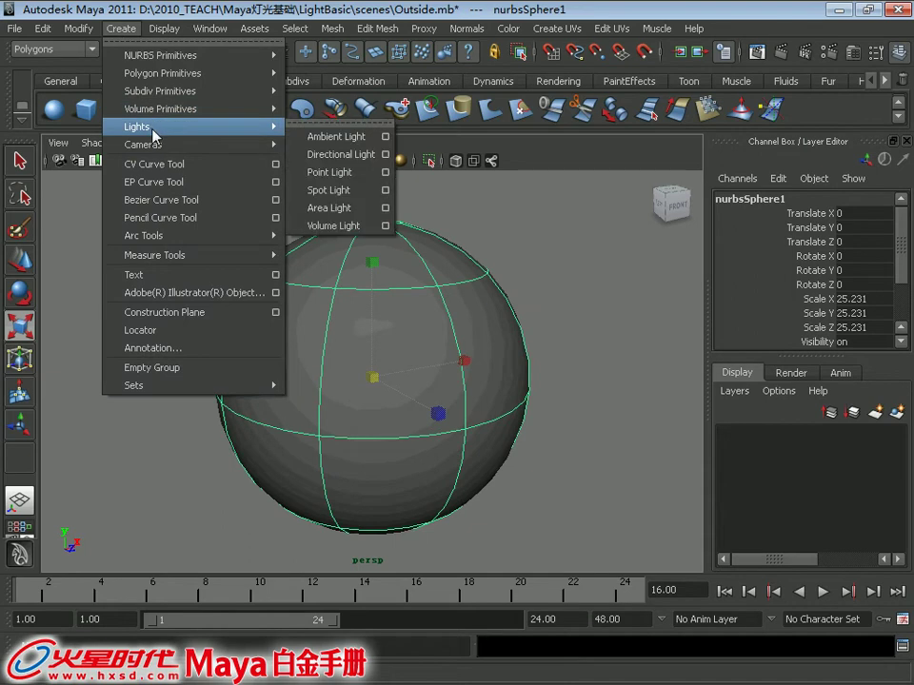
Create a directional light, view the scene in wireframe, and scale the light to 4.843.
{"action": "left_click", "coordinate": [340, 155]}
{"action": "key", "text": "4"}
{"action": "left_click_drag", "start_coordinate": [457, 329], "coordinate": [406, 393], "text": "alt"}
{"action": "scroll", "coordinate": [418, 447], "scroll_direction": "up", "scroll_amount": 2}
{"action": "scroll", "coordinate": [428, 407], "scroll_direction": "up", "scroll_amount": 2}
{"action": "scroll", "coordinate": [432, 414], "scroll_direction": "up", "scroll_amount": 1}
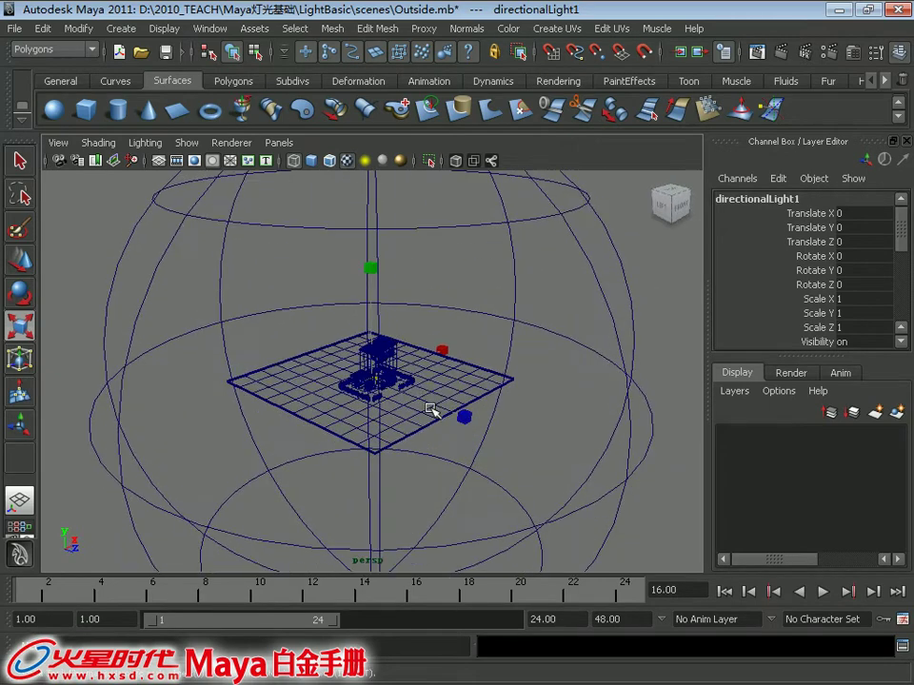
{"action": "scroll", "coordinate": [416, 431], "scroll_direction": "up", "scroll_amount": 1}
{"action": "key", "text": "w"}
{"action": "key", "text": "r"}
{"action": "left_click_drag", "start_coordinate": [373, 373], "coordinate": [459, 406]}
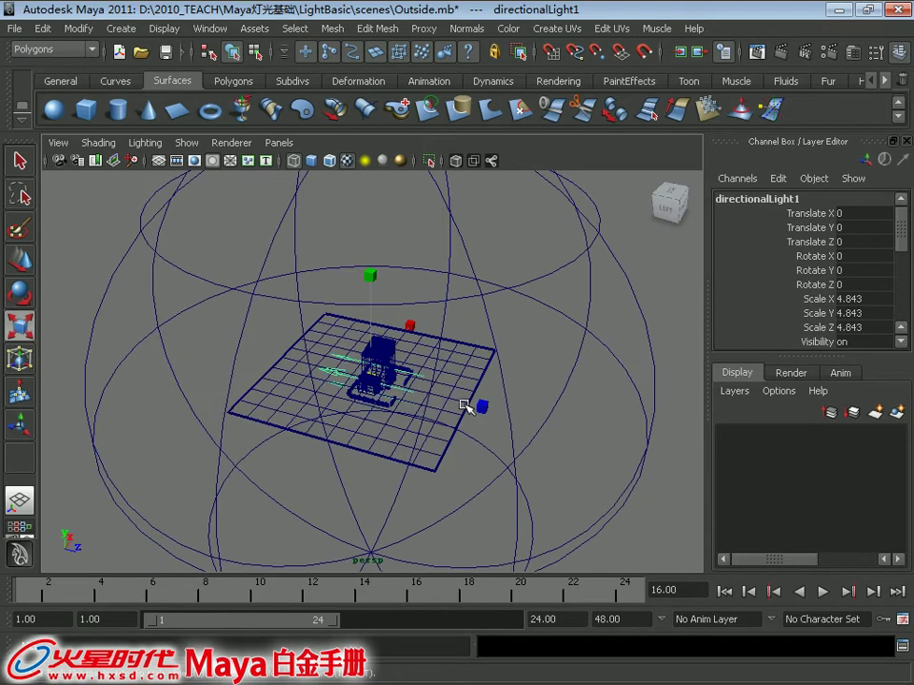
Place the light at Translate Z 30.944, Y 5.897, tilted to Rotate X -10.785.
{"action": "key", "text": "t"}
{"action": "mouse_move", "coordinate": [400, 393]}
{"action": "left_mouse_down"}
{"action": "mouse_move", "coordinate": [656, 444]}
{"action": "mouse_move", "coordinate": [473, 390]}
{"action": "mouse_move", "coordinate": [657, 430]}
{"action": "mouse_move", "coordinate": [560, 387]}
{"action": "mouse_move", "coordinate": [482, 372]}
{"action": "mouse_move", "coordinate": [482, 347]}
{"action": "mouse_move", "coordinate": [506, 334]}
{"action": "mouse_move", "coordinate": [482, 297]}
{"action": "left_mouse_up"}
{"action": "left_click", "coordinate": [533, 286]}
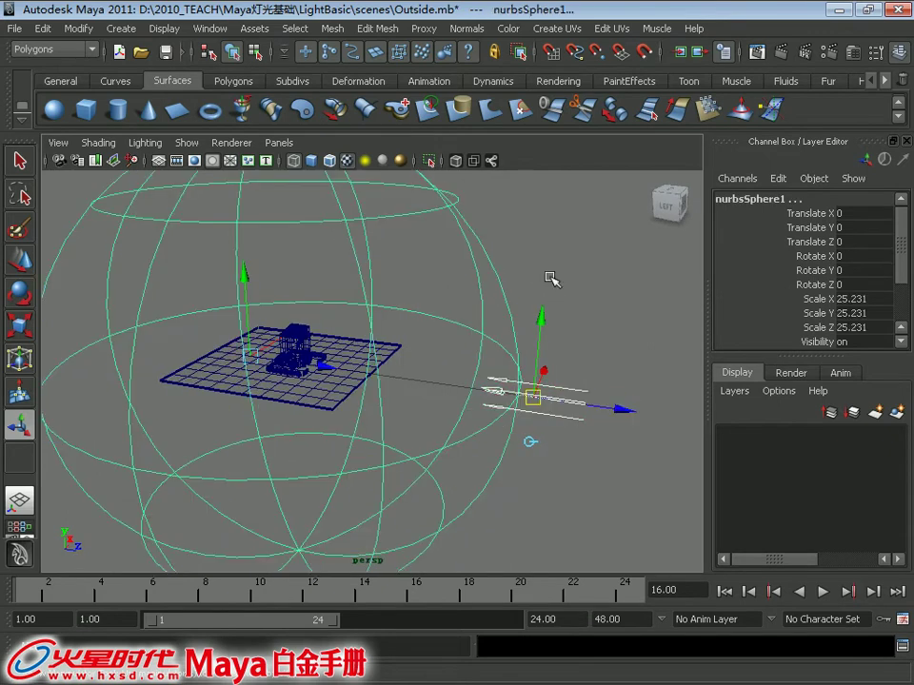
{"action": "right_click_drag", "start_coordinate": [561, 255], "coordinate": [473, 250]}
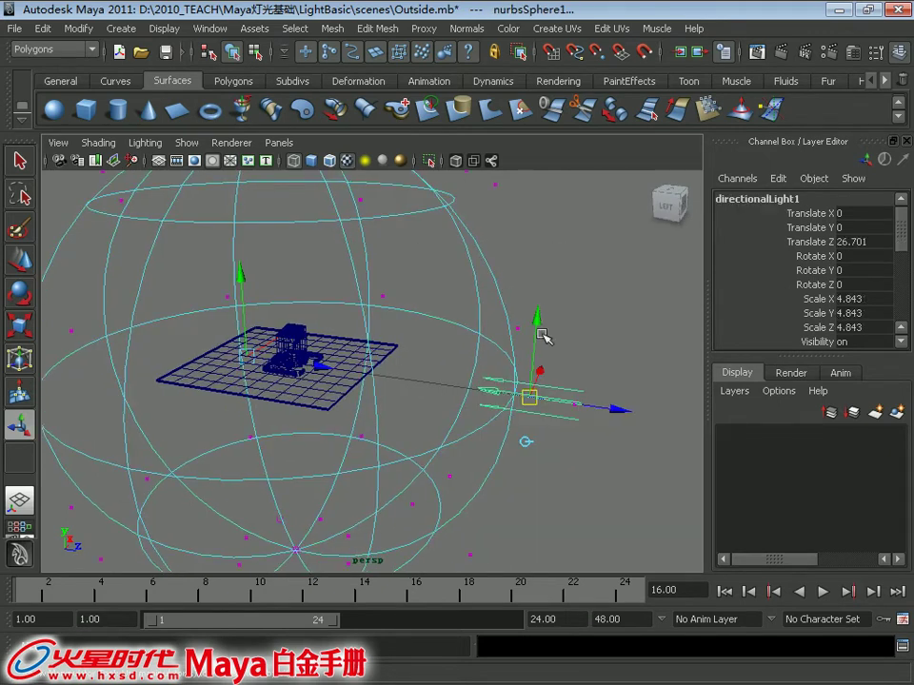
{"action": "left_click_drag", "start_coordinate": [542, 405], "coordinate": [575, 407]}
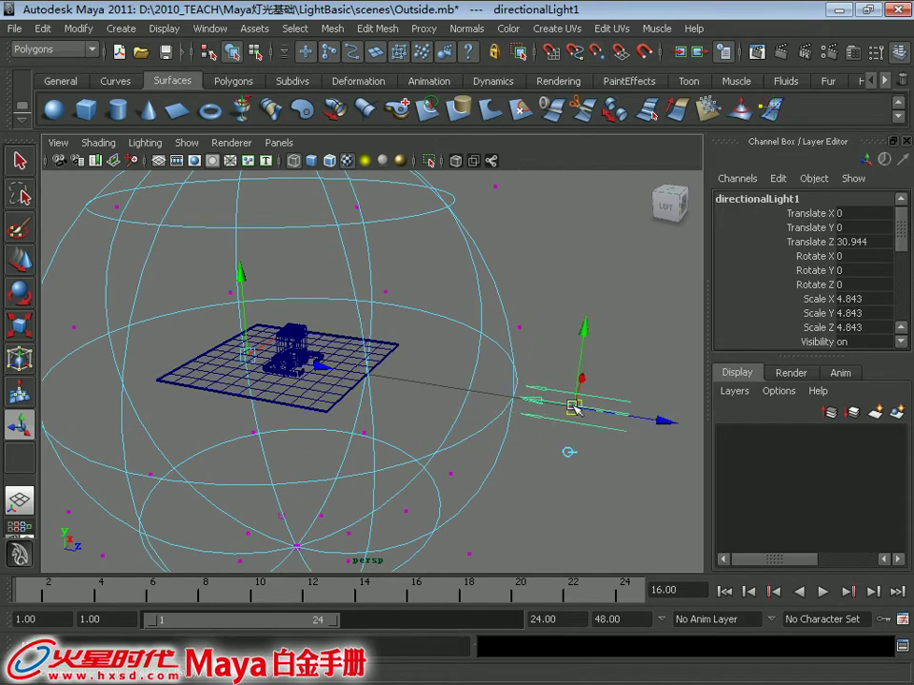
{"action": "right_click_drag", "start_coordinate": [574, 407], "coordinate": [437, 374], "text": "alt"}
{"action": "mouse_move", "coordinate": [394, 377]}
{"action": "left_mouse_down", "text": "alt"}
{"action": "mouse_move", "coordinate": [486, 320]}
{"action": "mouse_move", "coordinate": [526, 311]}
{"action": "mouse_move", "coordinate": [520, 271]}
{"action": "mouse_move", "coordinate": [461, 343]}
{"action": "mouse_move", "coordinate": [545, 383]}
{"action": "mouse_move", "coordinate": [467, 355]}
{"action": "left_mouse_up", "text": "alt"}
{"action": "key", "text": "w"}
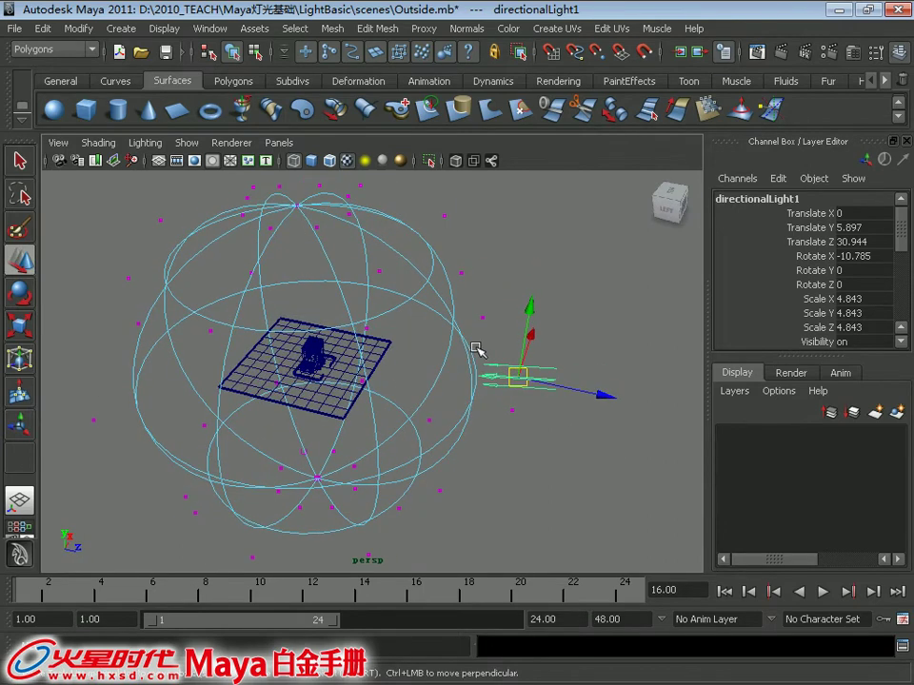
{"action": "left_click", "coordinate": [476, 348]}
Group the directional light with Ctrl+G and set the group's Rotate Y to 45.
{"action": "left_click", "coordinate": [481, 350]}
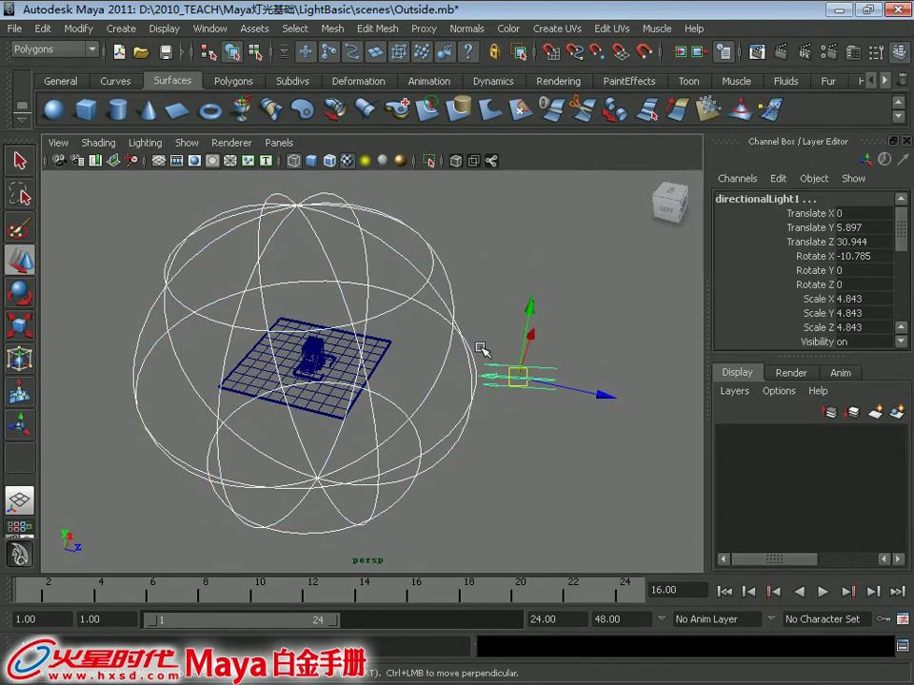
{"action": "left_click", "coordinate": [550, 351]}
{"action": "left_click", "coordinate": [550, 385]}
{"action": "mouse_move", "coordinate": [551, 387]}
{"action": "left_mouse_down", "text": "alt"}
{"action": "mouse_move", "coordinate": [496, 352]}
{"action": "mouse_move", "coordinate": [440, 332]}
{"action": "mouse_move", "coordinate": [357, 328]}
{"action": "mouse_move", "coordinate": [391, 340]}
{"action": "mouse_move", "coordinate": [494, 410]}
{"action": "mouse_move", "coordinate": [381, 432]}
{"action": "mouse_move", "coordinate": [369, 419]}
{"action": "mouse_move", "coordinate": [535, 404]}
{"action": "left_mouse_up", "text": "alt"}
{"action": "key", "text": "ctrl+g"}
{"action": "key", "text": "e"}
{"action": "double_click", "coordinate": [866, 271]}
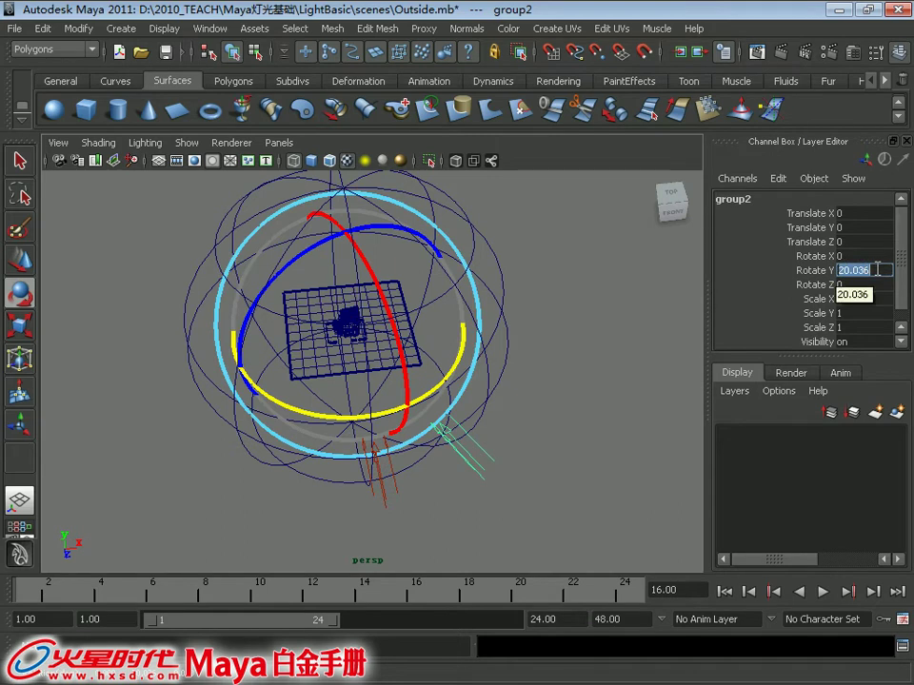
{"action": "key", "text": "Return"}
Duplicate the light group with Shift+D in 45° steps to ring the house.
{"action": "right_click_drag", "start_coordinate": [509, 456], "coordinate": [326, 285], "text": "alt"}
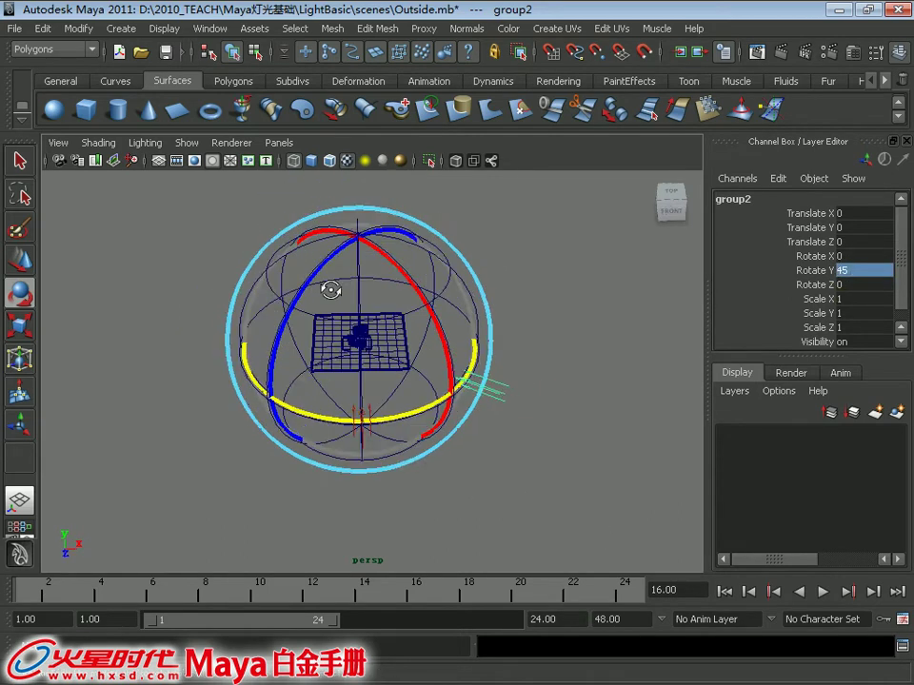
{"action": "key", "text": "w"}
{"action": "key", "text": "shift+d"}
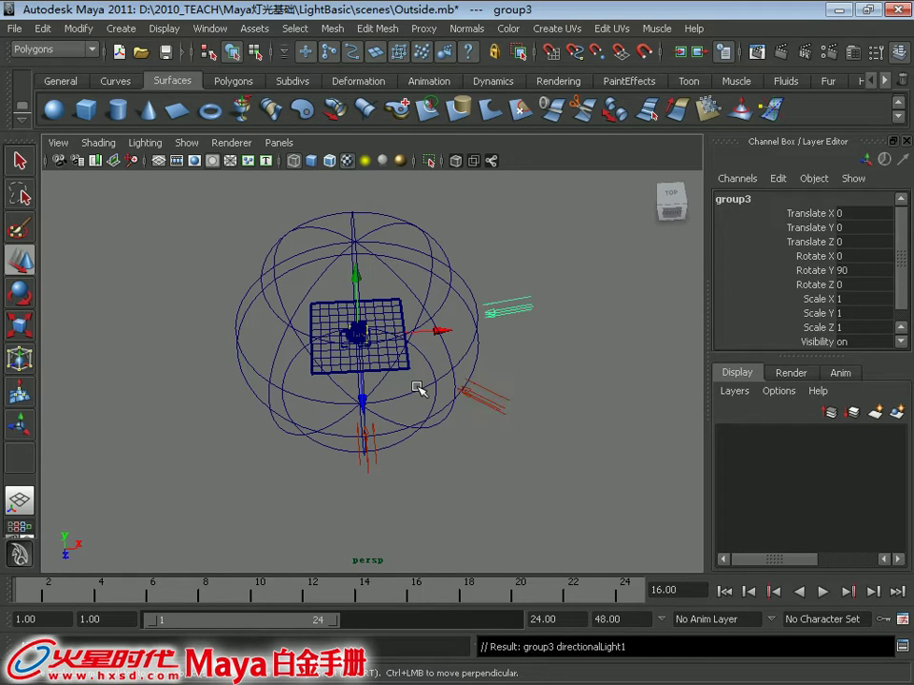
{"action": "key", "text": "shift+d"}
{"action": "key", "text": "shift+d"}
{"action": "mouse_move", "coordinate": [418, 385]}
{"action": "left_mouse_down", "text": "alt"}
{"action": "mouse_move", "coordinate": [453, 326]}
{"action": "mouse_move", "coordinate": [509, 324]}
{"action": "mouse_move", "coordinate": [470, 327]}
{"action": "left_mouse_up", "text": "alt"}
Select all the ring lights, then pick out the first directional light for moving.
{"action": "key", "text": "q"}
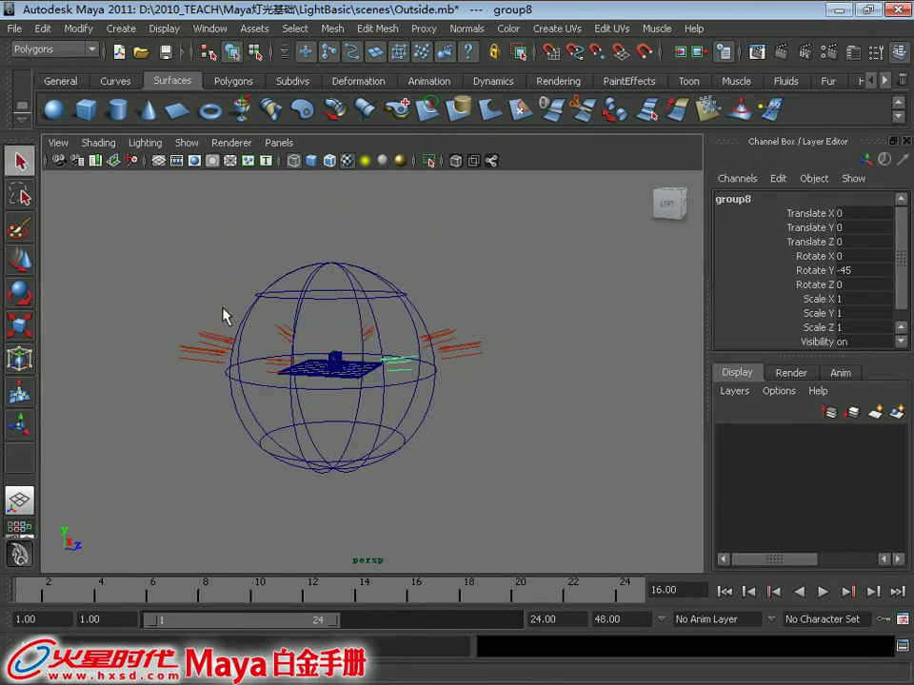
{"action": "key", "text": "Down"}
{"action": "left_click_drag", "start_coordinate": [505, 387], "coordinate": [333, 374], "text": "alt"}
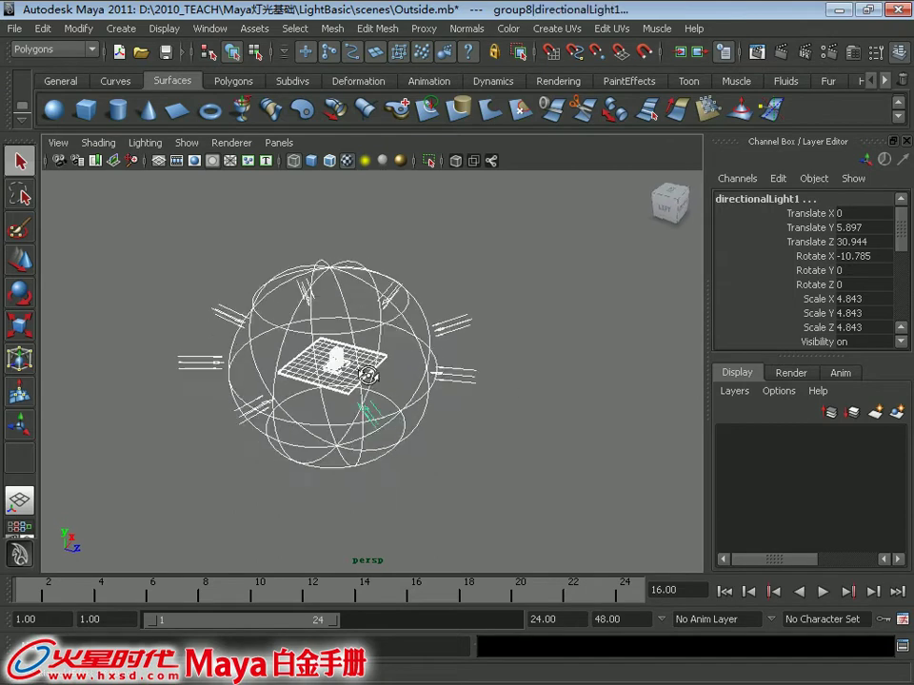
{"action": "left_click", "coordinate": [321, 362]}
{"action": "left_click_drag", "start_coordinate": [273, 335], "coordinate": [361, 319], "text": "alt"}
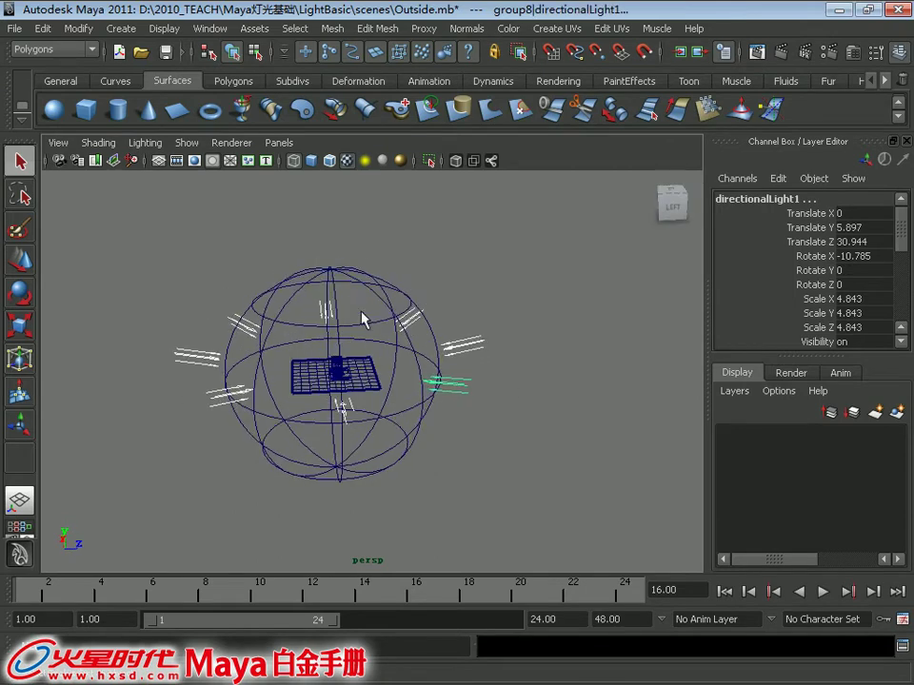
{"action": "left_click", "coordinate": [460, 385]}
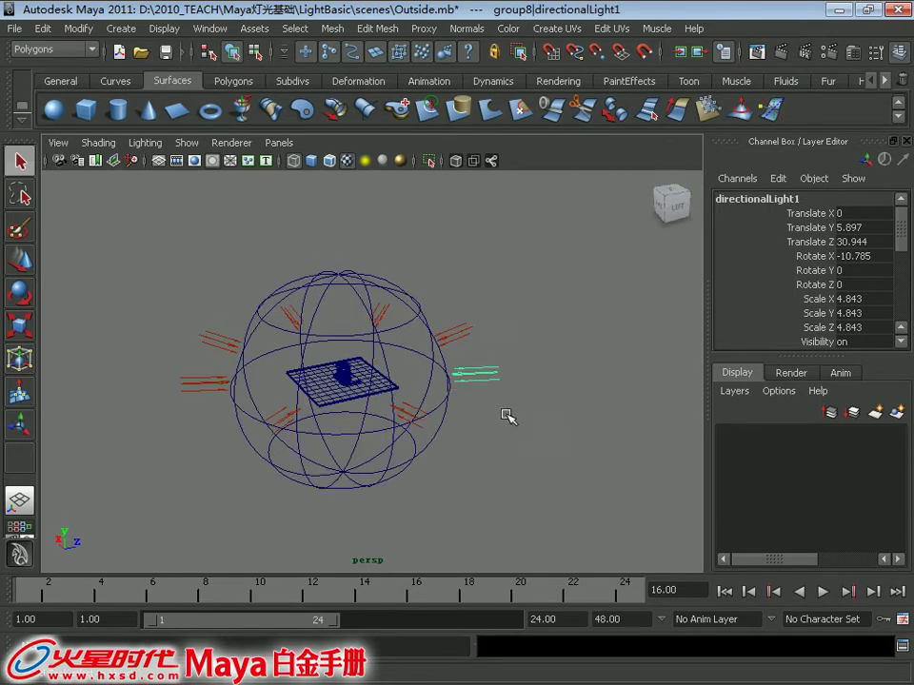
{"action": "key", "text": "w"}
{"action": "mouse_move", "coordinate": [447, 393]}
{"action": "left_mouse_down", "text": "alt"}
{"action": "mouse_move", "coordinate": [367, 434]}
{"action": "mouse_move", "coordinate": [418, 421]}
{"action": "left_mouse_up", "text": "alt"}
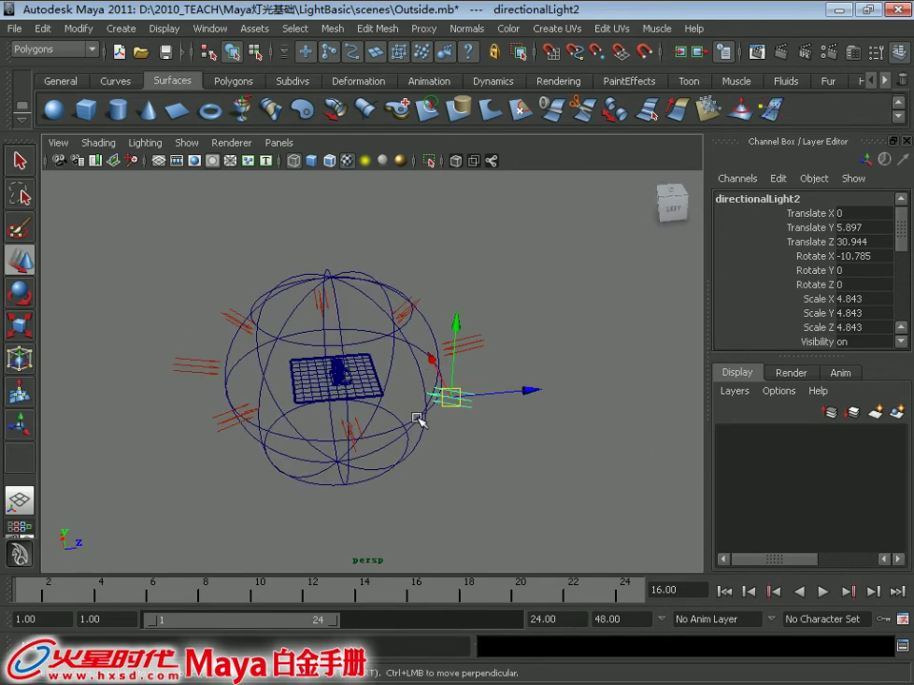
Group directionalLight2 and set the new group's Rotate Y to 45.
{"action": "key", "text": "t"}
{"action": "mouse_move", "coordinate": [452, 362]}
{"action": "left_mouse_down", "text": "alt"}
{"action": "mouse_move", "coordinate": [469, 341]}
{"action": "mouse_move", "coordinate": [457, 239]}
{"action": "mouse_move", "coordinate": [479, 271]}
{"action": "mouse_move", "coordinate": [477, 212]}
{"action": "mouse_move", "coordinate": [439, 255]}
{"action": "mouse_move", "coordinate": [457, 215]}
{"action": "mouse_move", "coordinate": [408, 315]}
{"action": "mouse_move", "coordinate": [397, 311]}
{"action": "mouse_move", "coordinate": [434, 360]}
{"action": "left_mouse_up", "text": "alt"}
{"action": "key", "text": "w"}
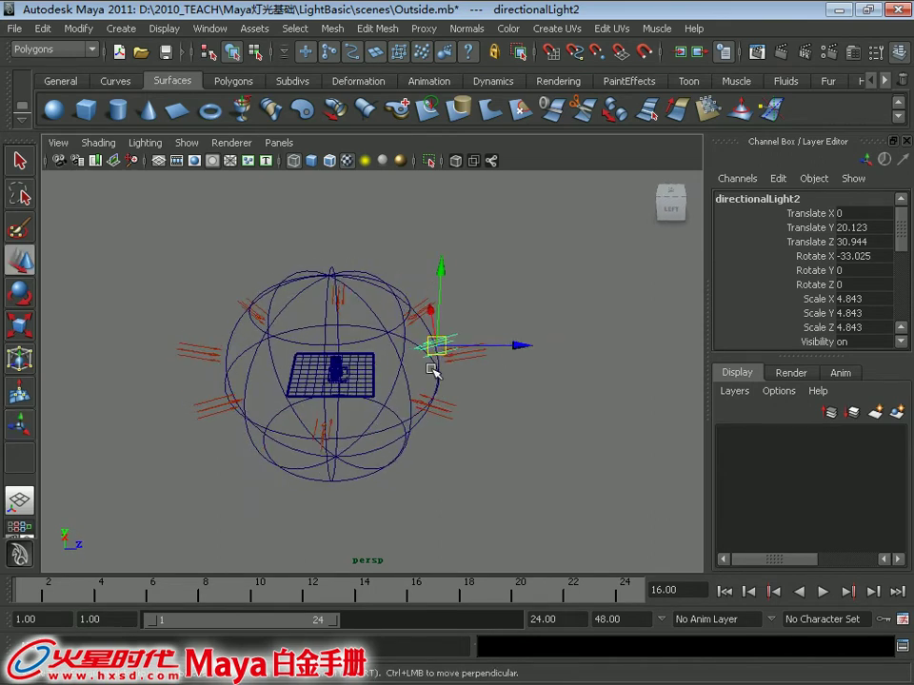
{"action": "key", "text": "ctrl+g"}
{"action": "left_click_drag", "start_coordinate": [427, 367], "coordinate": [352, 361], "text": "alt"}
{"action": "key", "text": "e"}
{"action": "scroll", "coordinate": [354, 400], "scroll_direction": "up", "scroll_amount": 2}
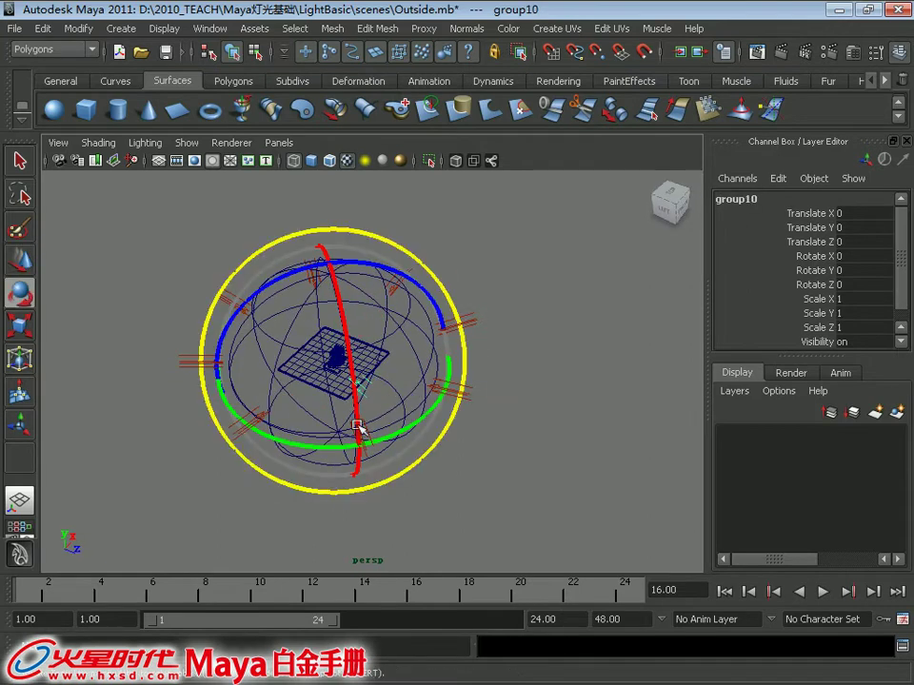
{"action": "left_click_drag", "start_coordinate": [331, 444], "coordinate": [633, 354]}
{"action": "left_click", "coordinate": [853, 270]}
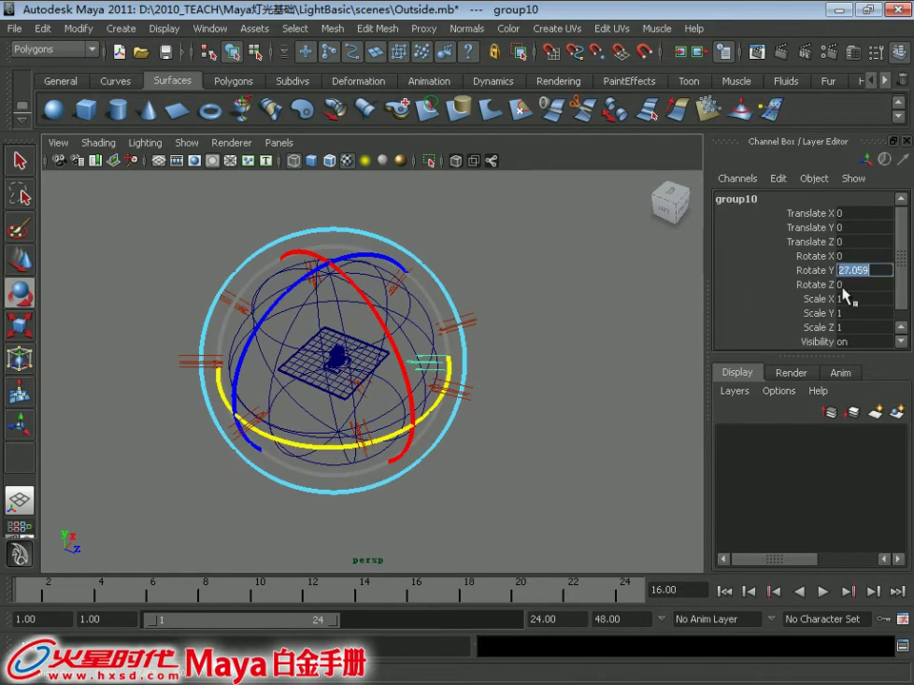
{"action": "key", "text": "Return"}
Duplicate the group in 45° steps for a second ring, then select directionalLight2.
{"action": "left_click_drag", "start_coordinate": [693, 298], "coordinate": [509, 325], "text": "alt"}
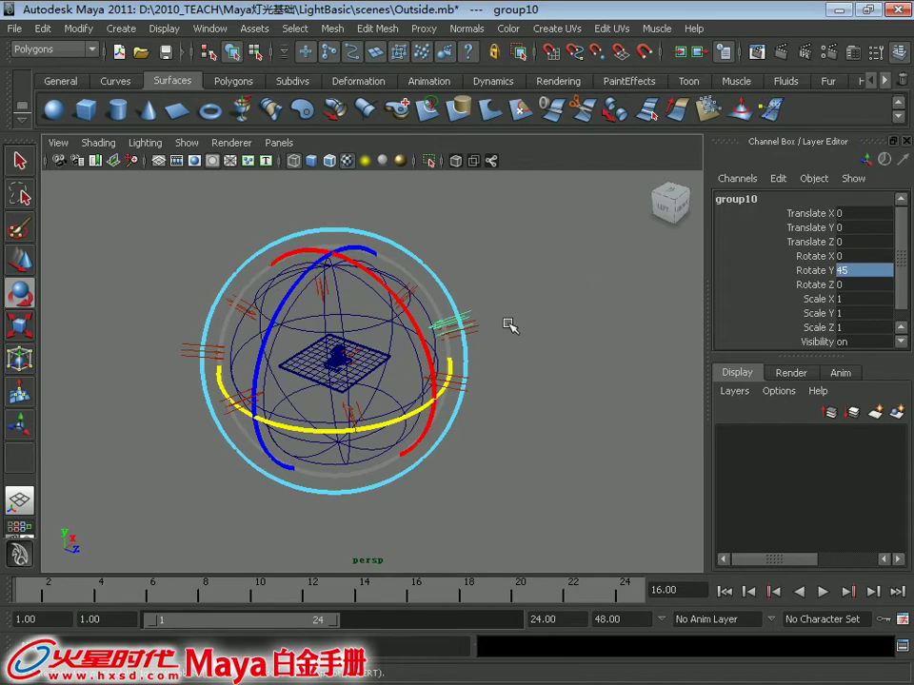
{"action": "key", "text": "shift+d"}
{"action": "key", "text": "shift+d"}
{"action": "key", "text": "shift+d"}
{"action": "key", "text": "shift+d"}
{"action": "key", "text": "shift+d"}
{"action": "key", "text": "shift+d"}
{"action": "key", "text": "shift+d"}
{"action": "key", "text": "q"}
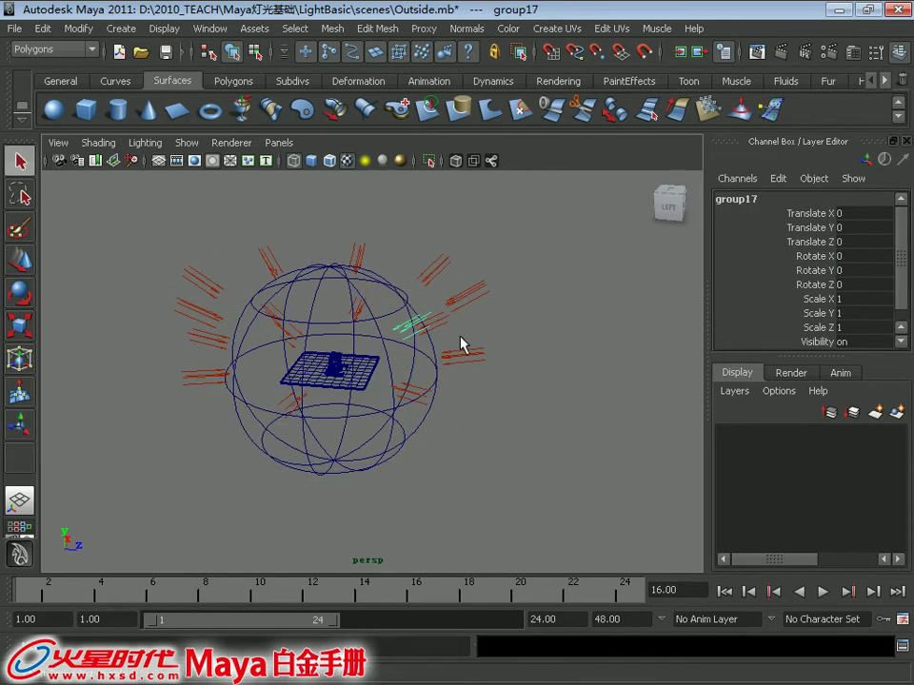
{"action": "left_click", "coordinate": [473, 292]}
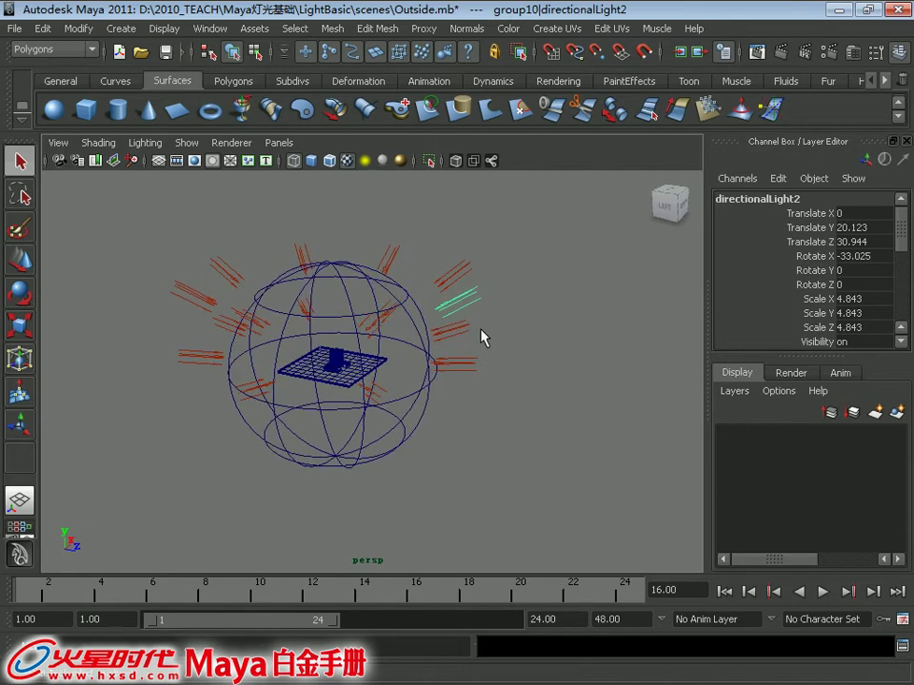
Raise the directional light higher above the house and further back.
{"action": "key", "text": "w"}
{"action": "left_click_drag", "start_coordinate": [482, 345], "coordinate": [481, 349], "text": "alt"}
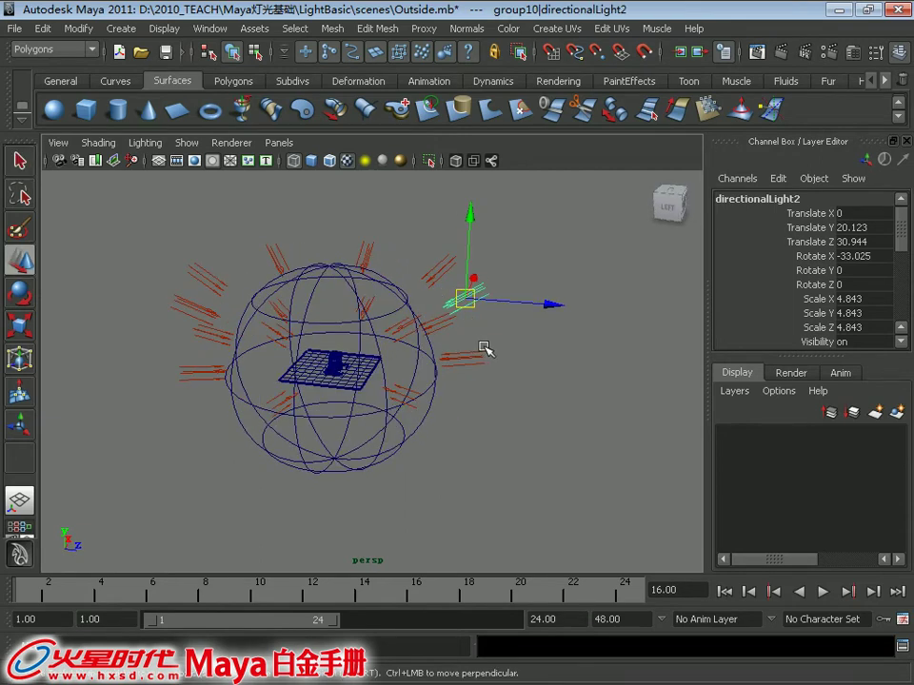
{"action": "key", "text": "t"}
{"action": "left_click_drag", "start_coordinate": [467, 217], "coordinate": [468, 162]}
{"action": "mouse_move", "coordinate": [546, 253]}
{"action": "left_mouse_down"}
{"action": "mouse_move", "coordinate": [505, 240]}
{"action": "mouse_move", "coordinate": [476, 271]}
{"action": "mouse_move", "coordinate": [486, 300]}
{"action": "left_mouse_up"}
{"action": "key", "text": "w"}
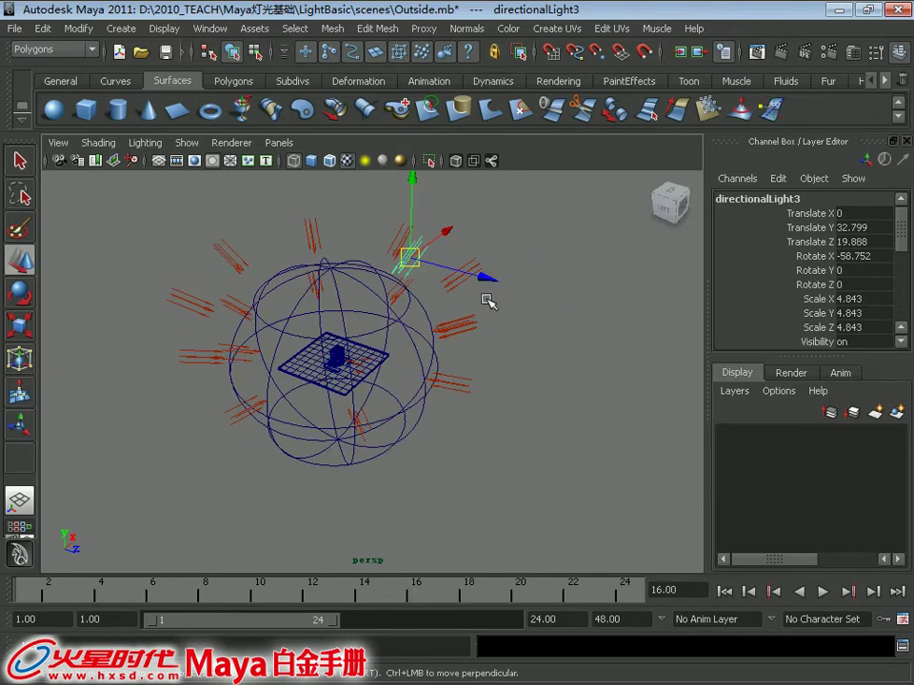
Group the raised light with pivot at the origin and set Rotate Y to 45.
{"action": "key", "text": "ctrl+g"}
{"action": "mouse_move", "coordinate": [398, 335]}
{"action": "left_mouse_down", "text": "alt"}
{"action": "mouse_move", "coordinate": [453, 326]}
{"action": "mouse_move", "coordinate": [261, 332]}
{"action": "left_mouse_up", "text": "alt"}
{"action": "key", "text": "e"}
{"action": "left_click_drag", "start_coordinate": [402, 427], "coordinate": [462, 416], "text": "alt"}
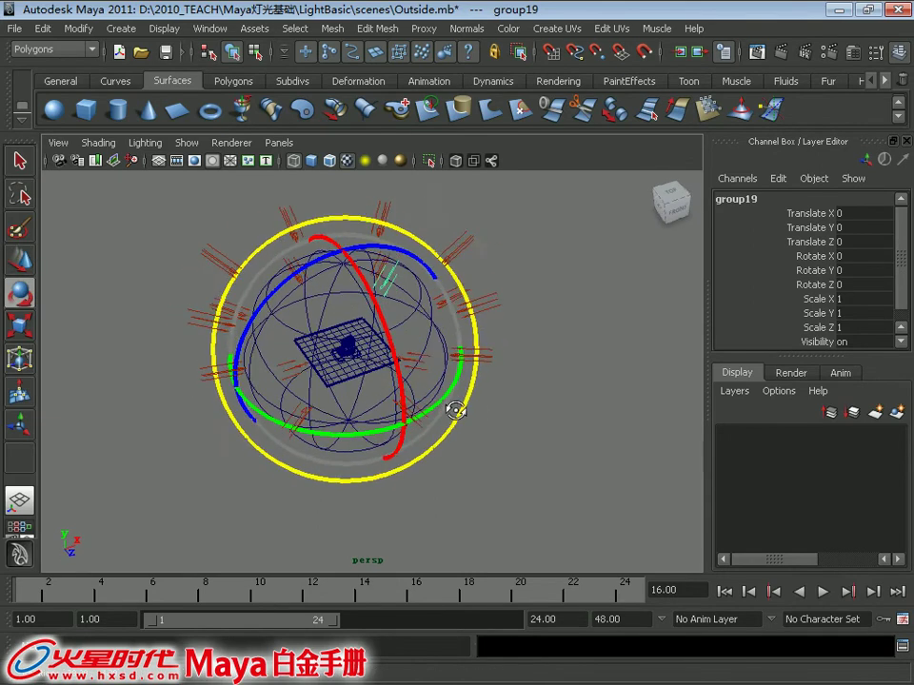
{"action": "left_click_drag", "start_coordinate": [353, 436], "coordinate": [408, 428]}
{"action": "key", "text": "ctrl+z"}
{"action": "left_click_drag", "start_coordinate": [318, 437], "coordinate": [419, 426]}
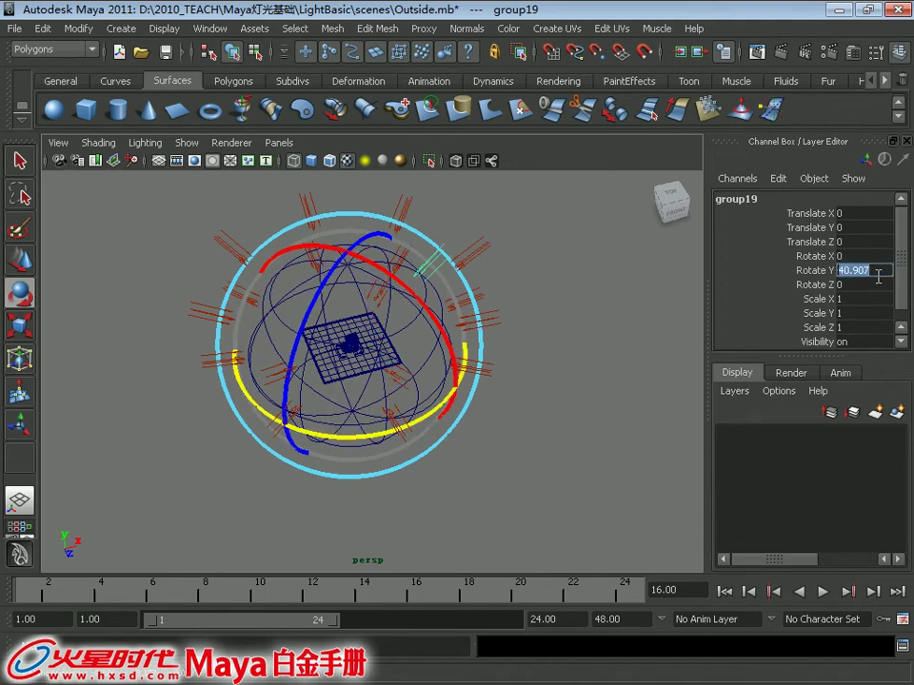
{"action": "type", "text": "45"}
{"action": "key", "text": "Return"}
Duplicate the light group with Shift+D to step the upper ring around the centre.
{"action": "key", "text": "w"}
{"action": "key", "text": "shift+d"}
{"action": "key", "text": "shift+d"}
{"action": "key", "text": "shift+d"}
{"action": "key", "text": "shift+d"}
{"action": "mouse_move", "coordinate": [451, 292]}
{"action": "left_mouse_down", "text": "alt"}
{"action": "mouse_move", "coordinate": [439, 239]}
{"action": "mouse_move", "coordinate": [481, 260]}
{"action": "left_mouse_up", "text": "alt"}
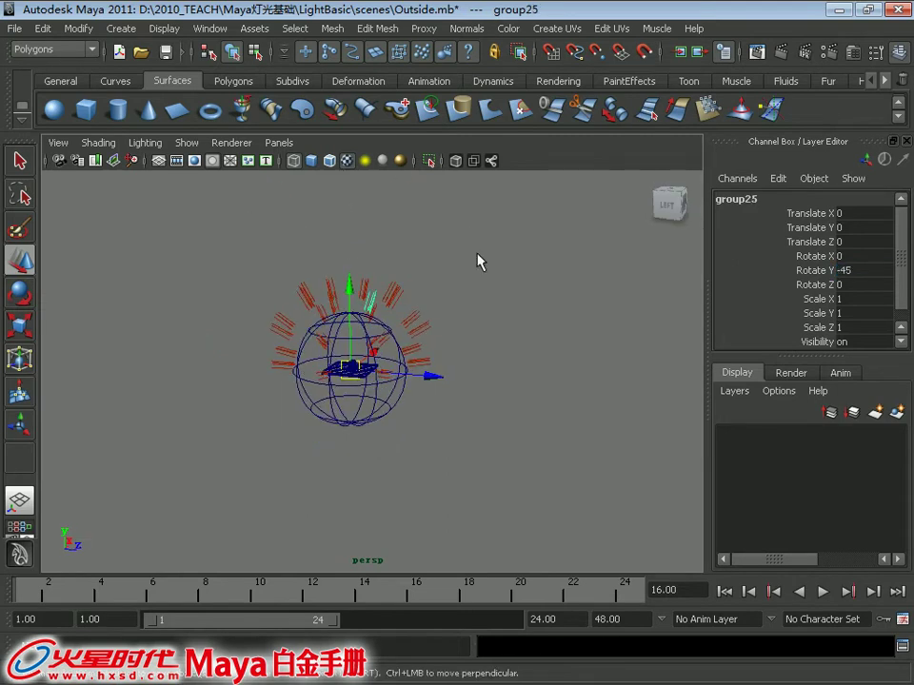
Group the selected upper-ring lights and flip the group with Scale Y -1.
{"action": "key", "text": "q"}
{"action": "mouse_move", "coordinate": [409, 248]}
{"action": "left_mouse_down", "text": "alt"}
{"action": "mouse_move", "coordinate": [267, 285]}
{"action": "mouse_move", "coordinate": [232, 283]}
{"action": "left_mouse_up", "text": "alt"}
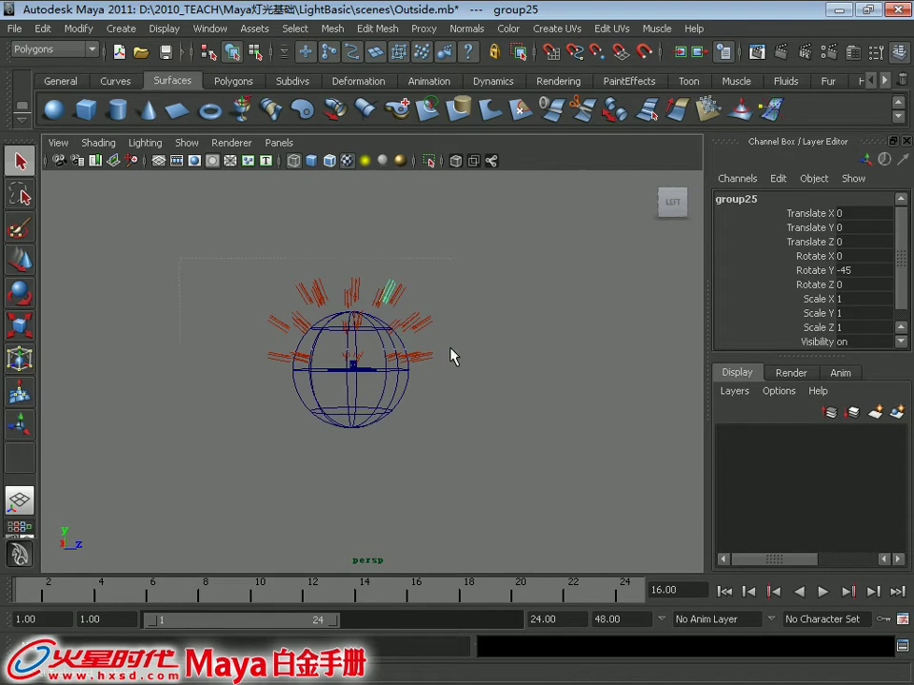
{"action": "left_click_drag", "start_coordinate": [480, 368], "coordinate": [481, 364]}
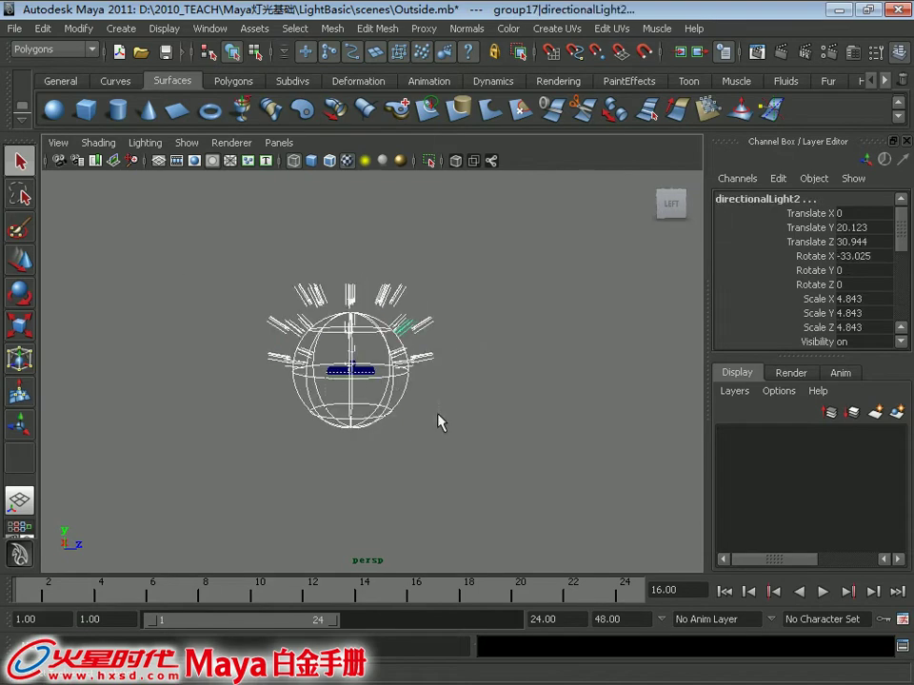
{"action": "left_click_drag", "start_coordinate": [354, 359], "coordinate": [465, 368], "text": "alt"}
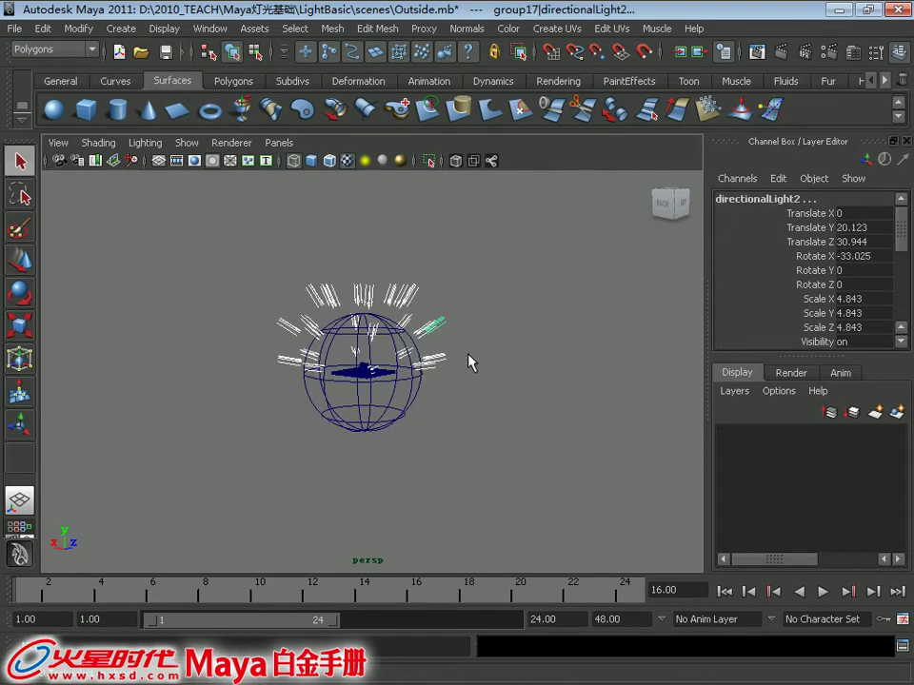
{"action": "key", "text": "ctrl+g"}
{"action": "mouse_move", "coordinate": [456, 367]}
{"action": "left_mouse_down", "text": "alt"}
{"action": "mouse_move", "coordinate": [420, 371]}
{"action": "mouse_move", "coordinate": [404, 351]}
{"action": "mouse_move", "coordinate": [462, 301]}
{"action": "left_mouse_up", "text": "alt"}
{"action": "key", "text": "w"}
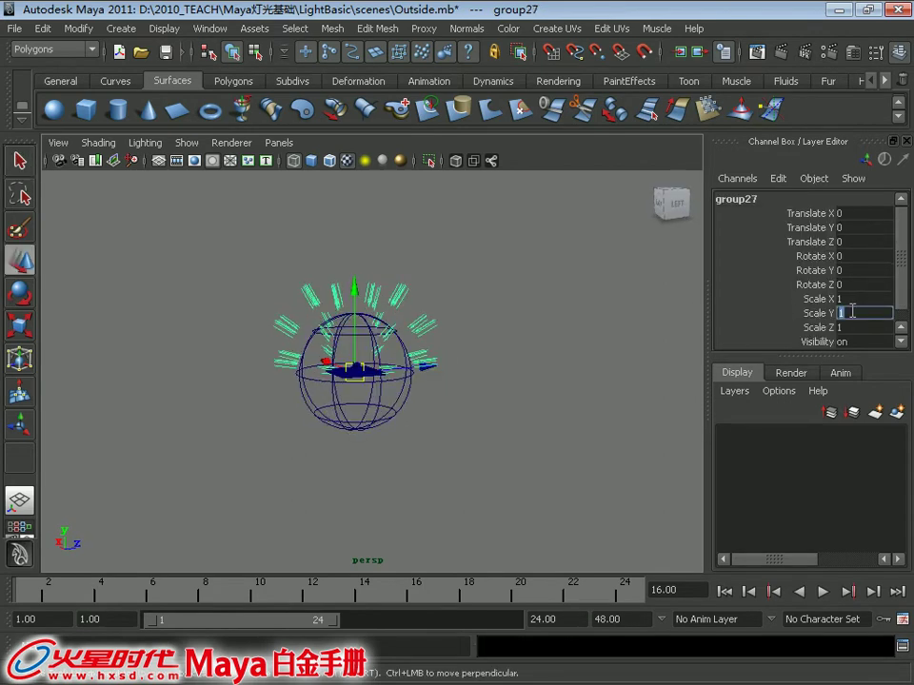
{"action": "key", "text": "Return"}
Inspect the mirrored lower lights near the sphere and select the dome sphere.
{"action": "left_click_drag", "start_coordinate": [380, 416], "coordinate": [336, 401], "text": "alt"}
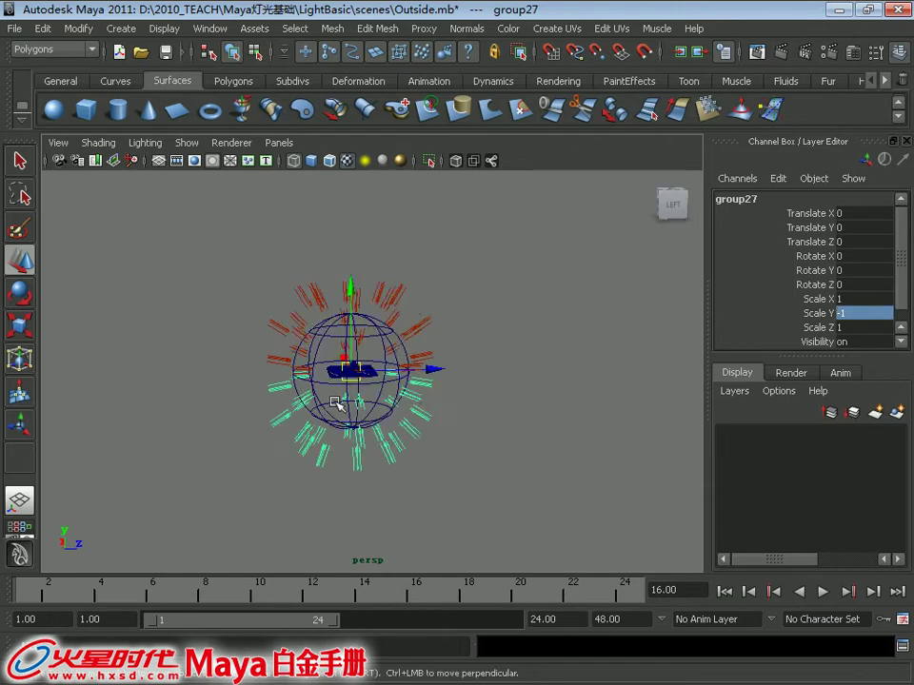
{"action": "right_click_drag", "start_coordinate": [337, 402], "coordinate": [434, 459], "text": "alt"}
{"action": "left_click_drag", "start_coordinate": [434, 459], "coordinate": [428, 447], "text": "alt"}
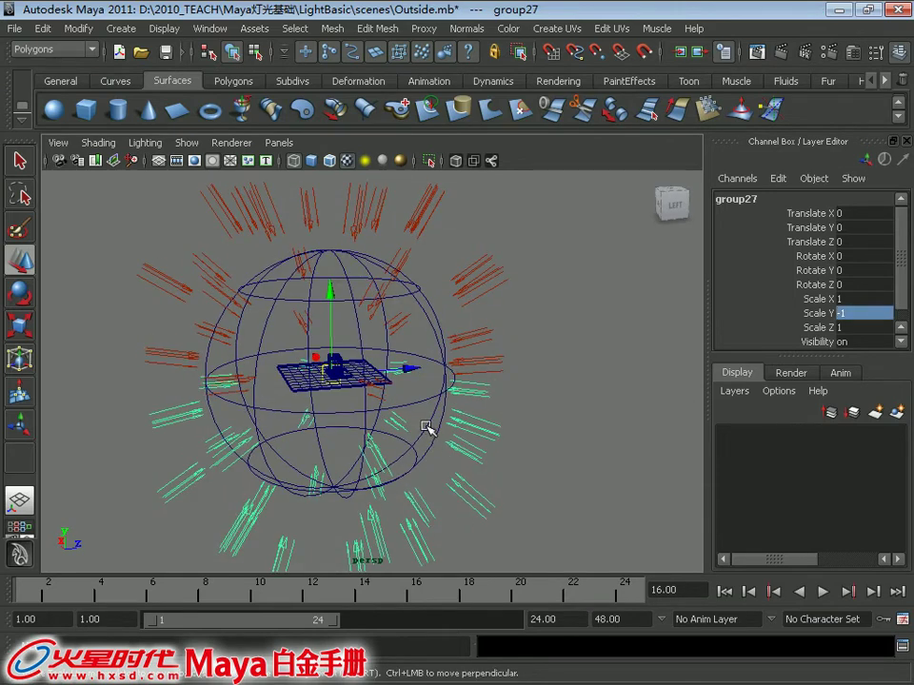
{"action": "left_click", "coordinate": [425, 427]}
{"action": "left_click", "coordinate": [439, 427]}
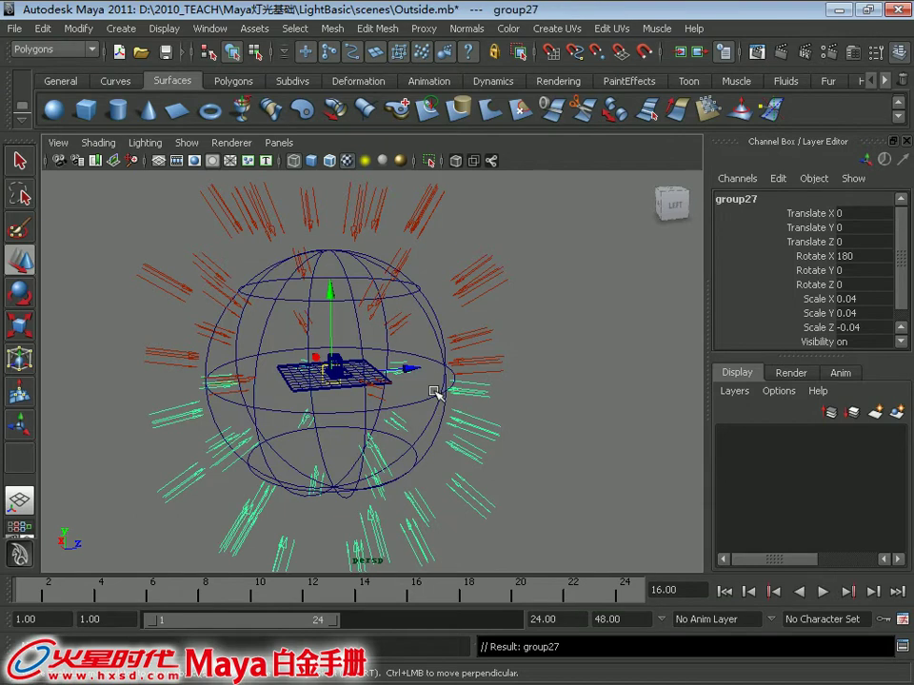
{"action": "left_click", "coordinate": [424, 397]}
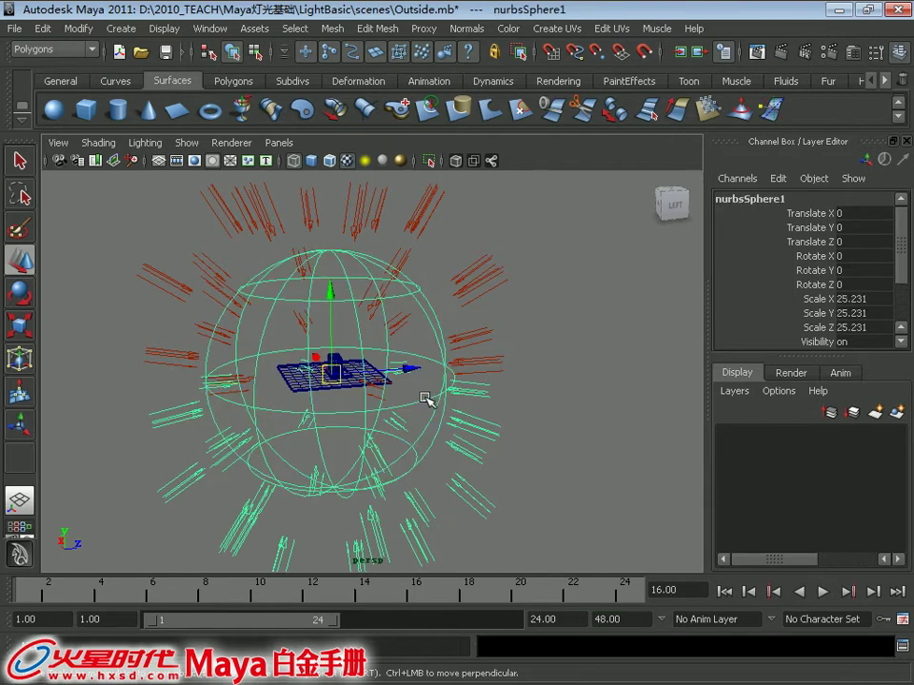
Show only lights, marquee-select every directional light, then show all objects and add the sphere.
{"action": "scroll", "coordinate": [436, 321], "scroll_direction": "down", "scroll_amount": 3}
{"action": "scroll", "coordinate": [453, 316], "scroll_direction": "down", "scroll_amount": 3}
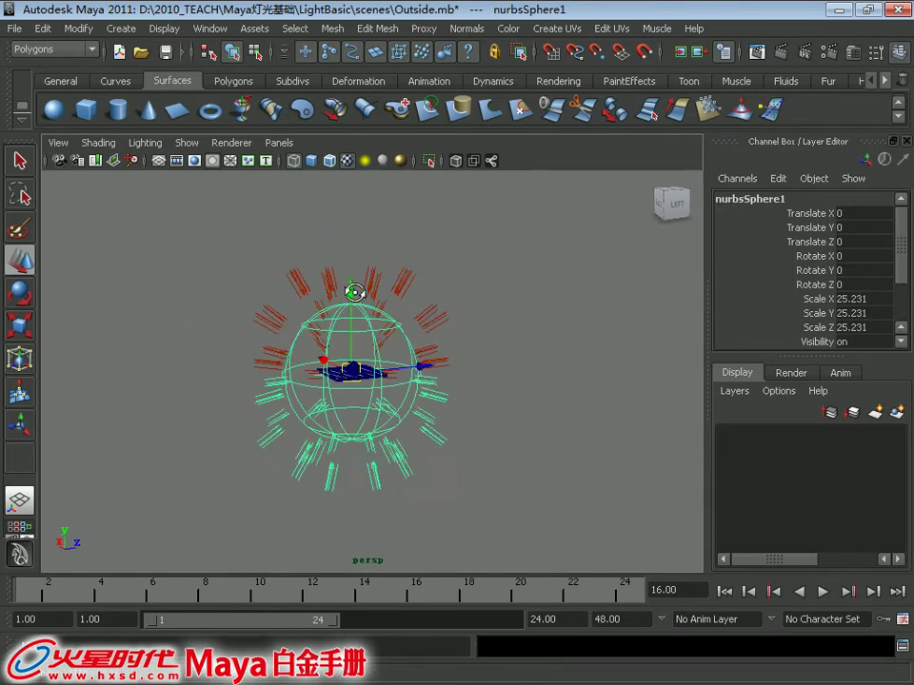
{"action": "mouse_move", "coordinate": [285, 239]}
{"action": "left_mouse_down"}
{"action": "mouse_move", "coordinate": [444, 282]}
{"action": "mouse_move", "coordinate": [247, 224]}
{"action": "mouse_move", "coordinate": [266, 296]}
{"action": "left_mouse_up"}
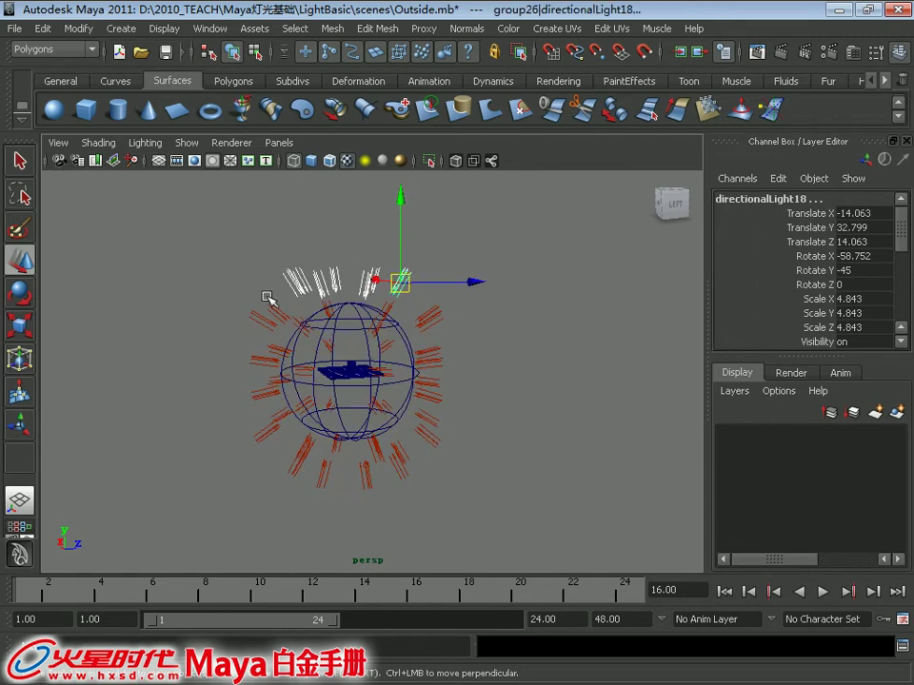
{"action": "left_click", "coordinate": [197, 148]}
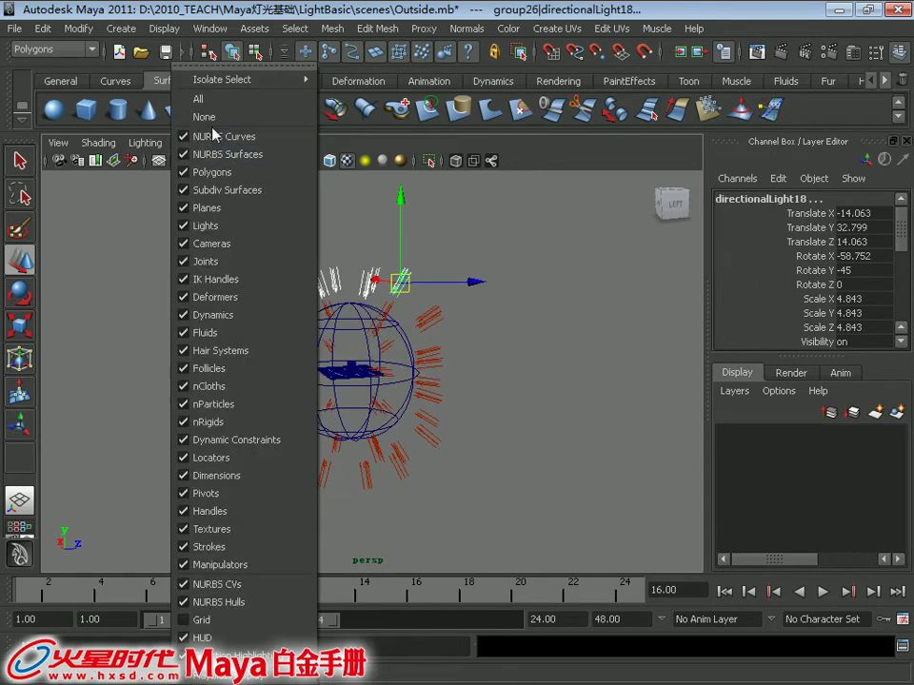
{"action": "left_click", "coordinate": [200, 116]}
{"action": "left_click", "coordinate": [193, 144]}
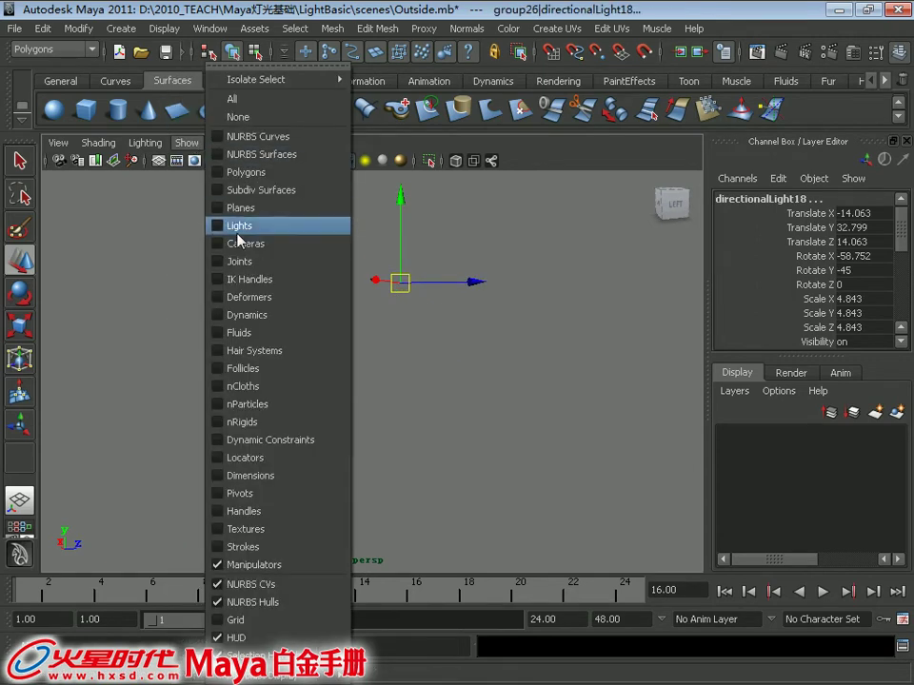
{"action": "left_click", "coordinate": [239, 226]}
{"action": "left_click_drag", "start_coordinate": [228, 219], "coordinate": [494, 530]}
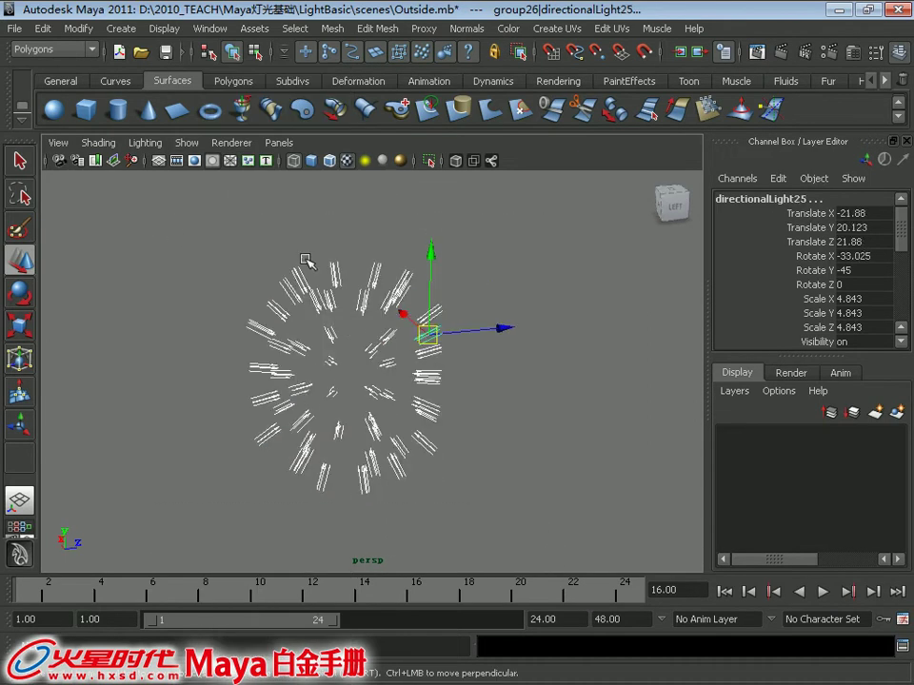
{"action": "left_click", "coordinate": [190, 143]}
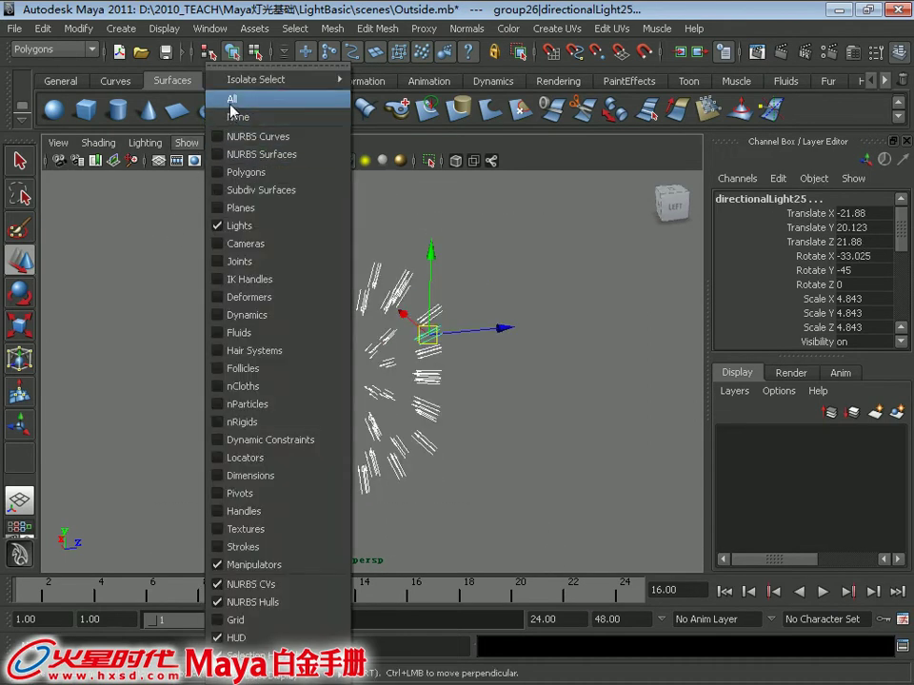
{"action": "left_click", "coordinate": [231, 99]}
{"action": "left_click", "coordinate": [484, 326], "text": "shift"}
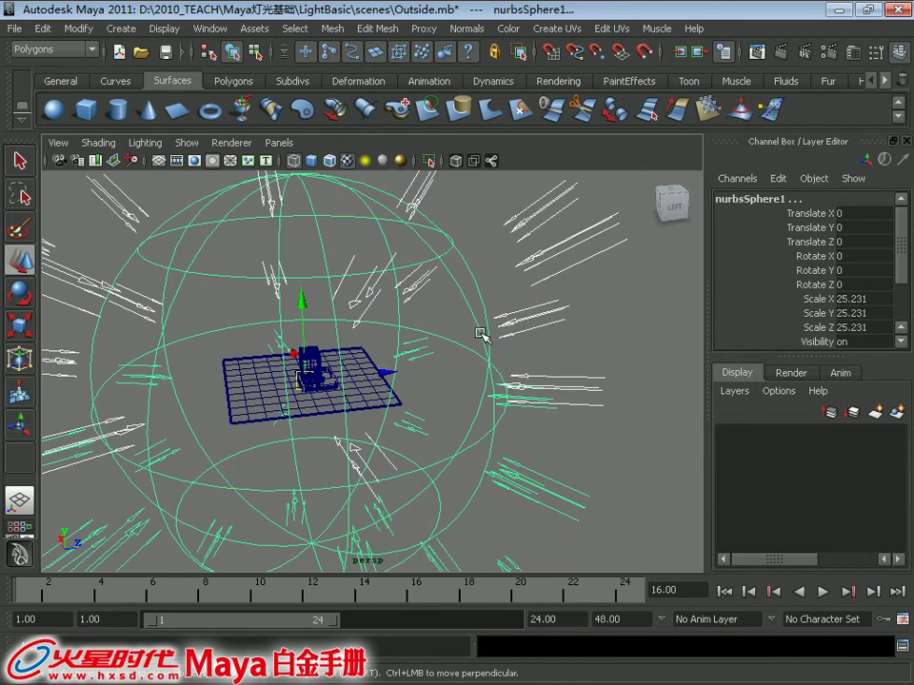
Switch to smooth shading and assign a new Lambert material to the dome sphere via its marking menu.
{"action": "left_click", "coordinate": [481, 329], "text": "shift"}
{"action": "left_click", "coordinate": [482, 305], "text": "shift"}
{"action": "mouse_move", "coordinate": [496, 387]}
{"action": "right_mouse_down", "text": "alt"}
{"action": "mouse_move", "coordinate": [271, 394]}
{"action": "mouse_move", "coordinate": [418, 335]}
{"action": "right_mouse_up", "text": "alt"}
{"action": "key", "text": "5"}
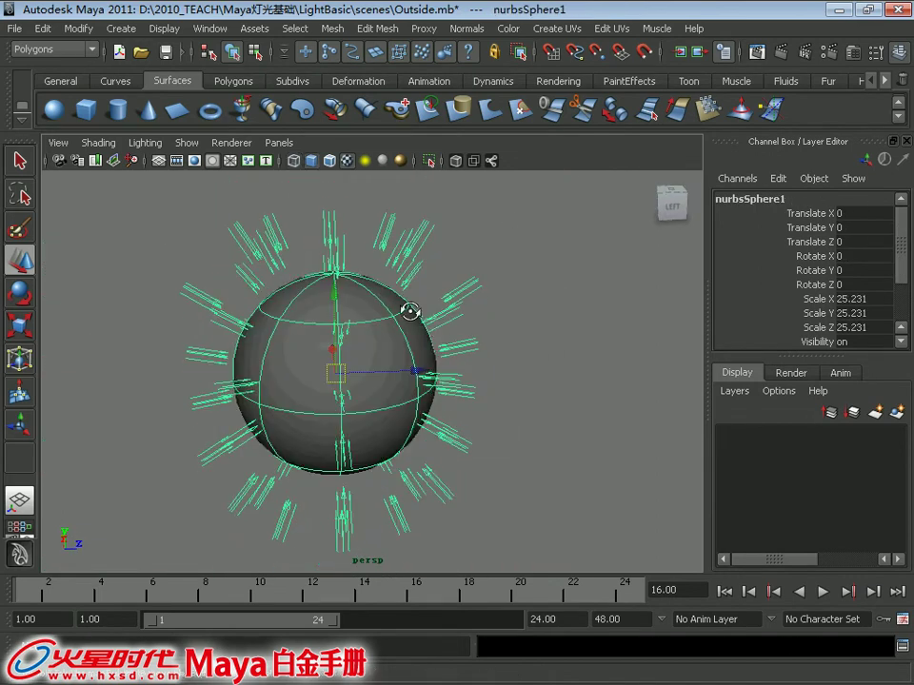
{"action": "left_click_drag", "start_coordinate": [412, 311], "coordinate": [561, 395], "text": "alt"}
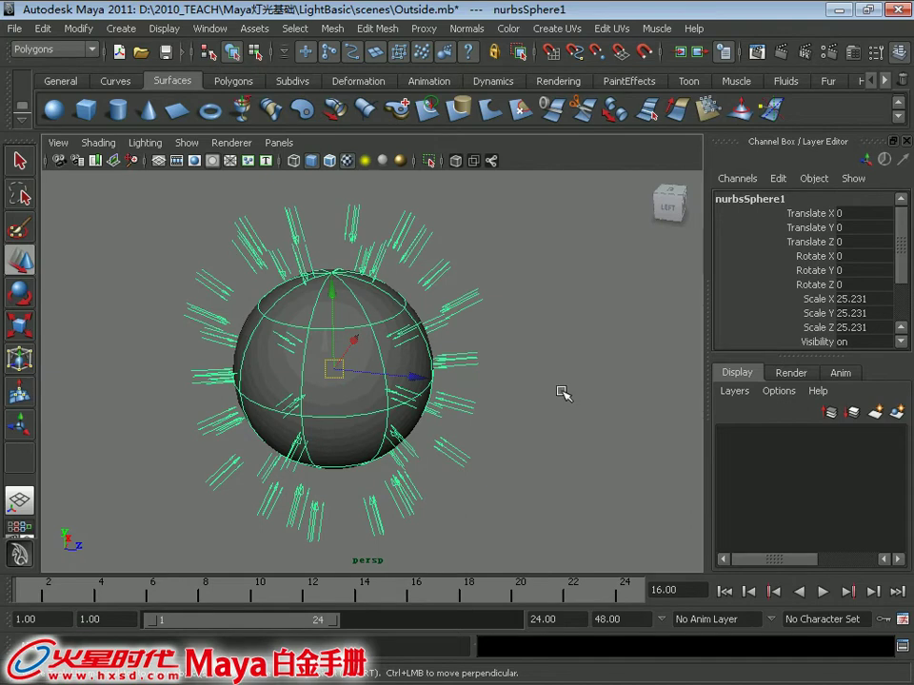
{"action": "left_click", "coordinate": [437, 415]}
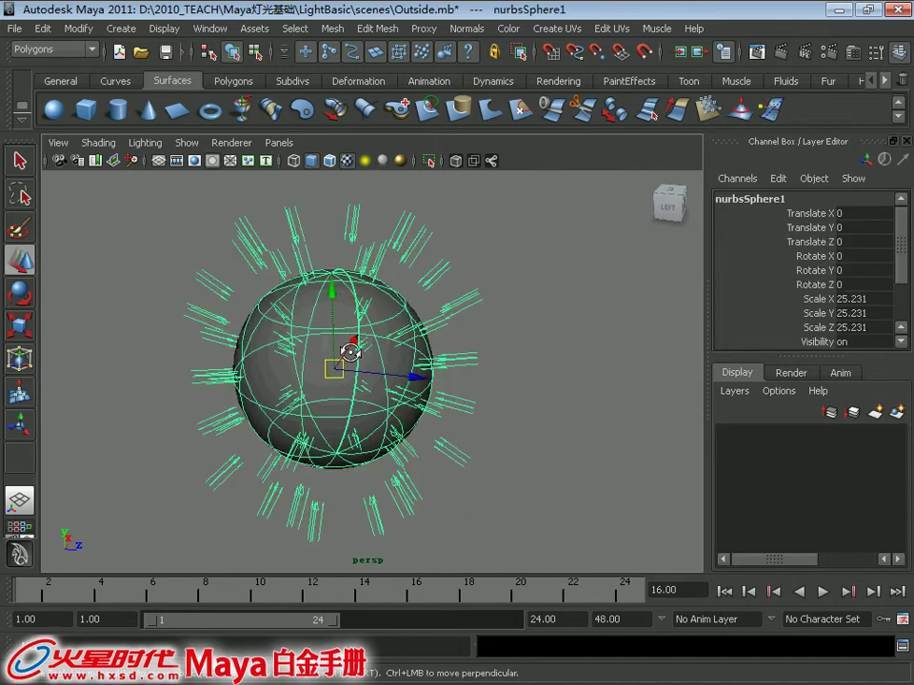
{"action": "scroll", "coordinate": [371, 414], "scroll_direction": "up", "scroll_amount": 3}
{"action": "right_click_drag", "start_coordinate": [313, 332], "coordinate": [348, 449]}
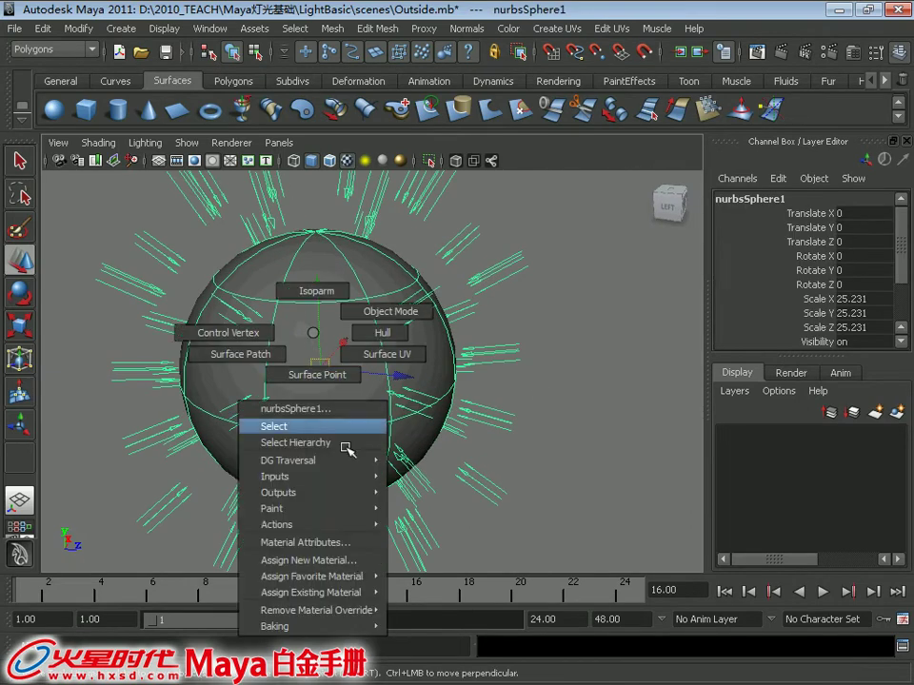
{"action": "left_click", "coordinate": [348, 561]}
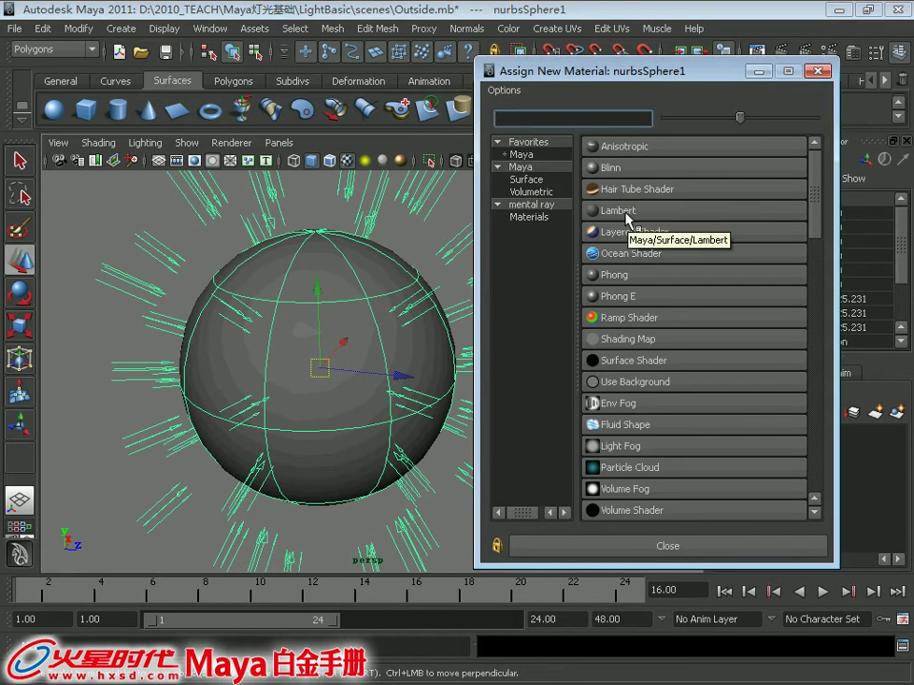
{"action": "left_click", "coordinate": [627, 219]}
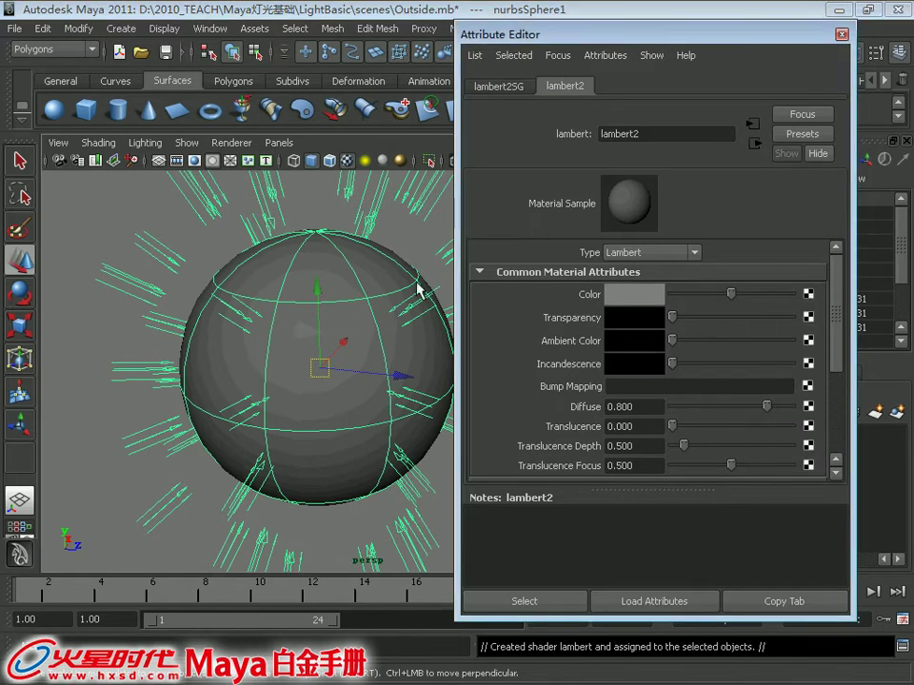
Connect a File texture to the Lambert colour and load sourceimages/Hdri.jpg.
{"action": "left_click", "coordinate": [807, 294]}
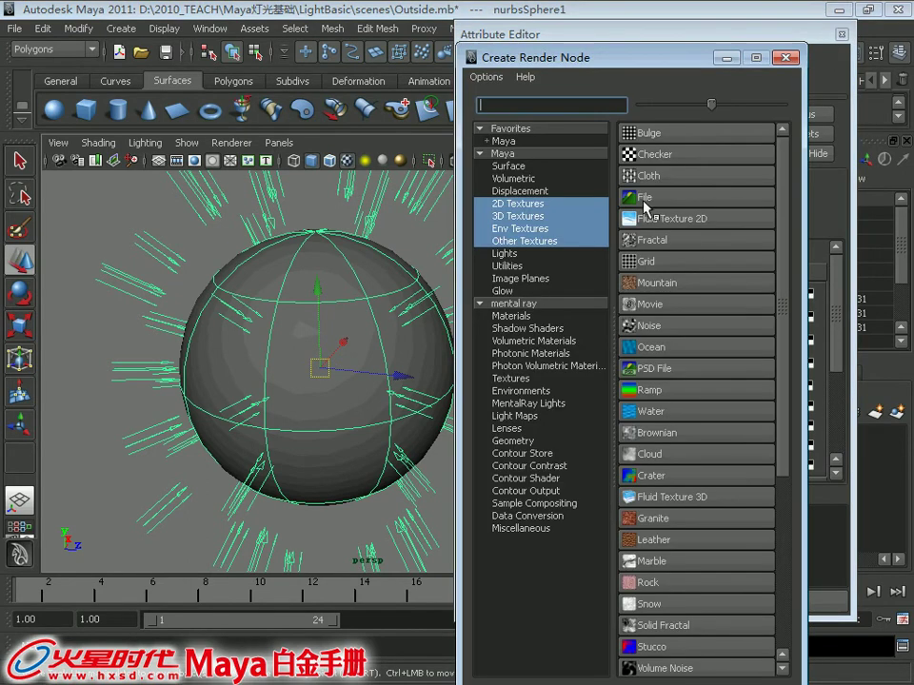
{"action": "left_click", "coordinate": [644, 198]}
{"action": "left_click", "coordinate": [802, 342]}
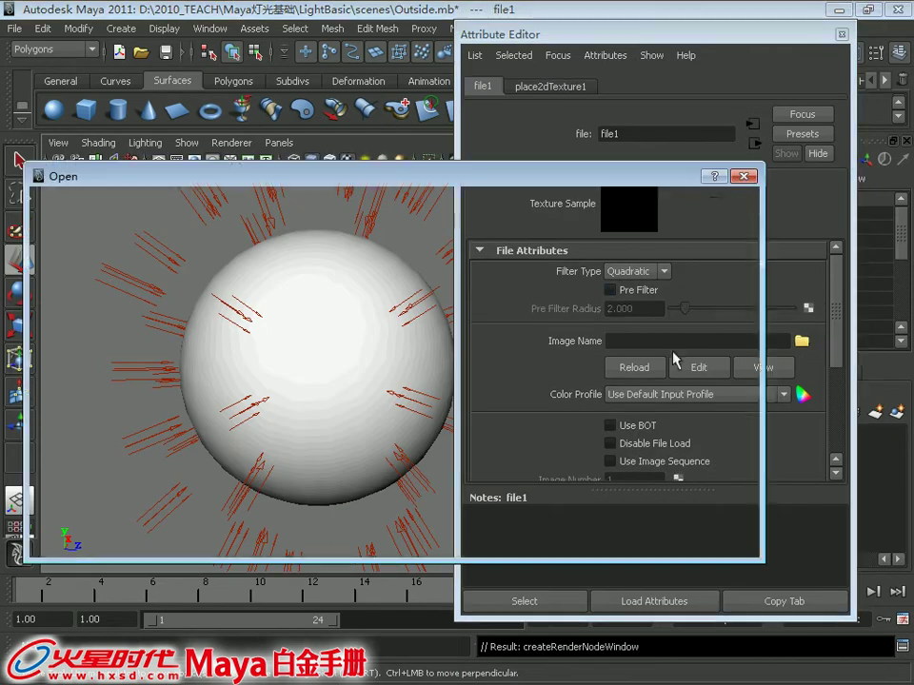
{"action": "double_click", "coordinate": [195, 315]}
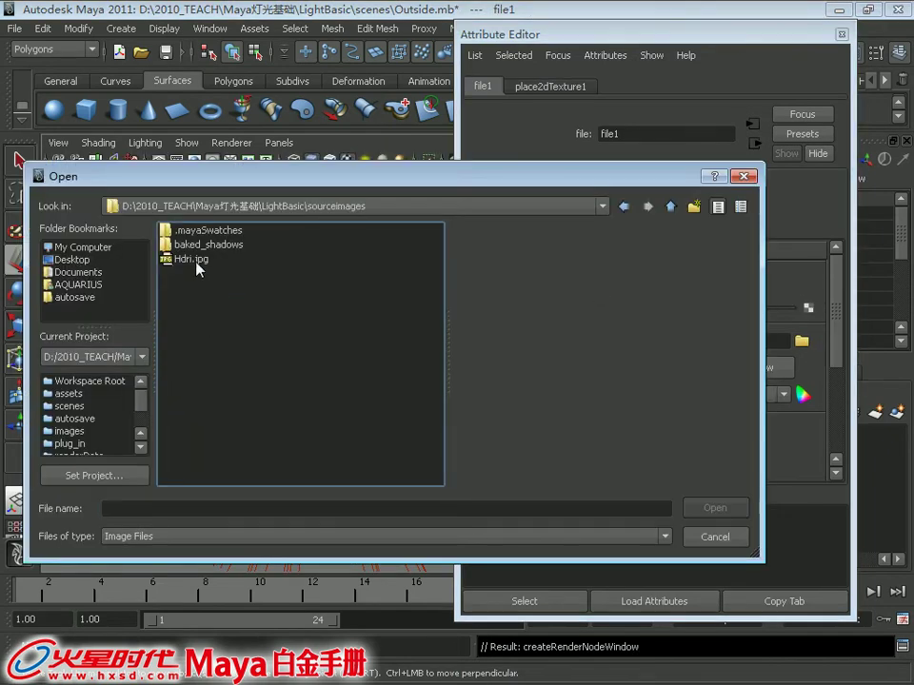
{"action": "left_click", "coordinate": [189, 258]}
{"action": "double_click", "coordinate": [189, 261]}
{"action": "mouse_move", "coordinate": [302, 337]}
{"action": "left_mouse_down", "text": "alt"}
{"action": "mouse_move", "coordinate": [257, 281]}
{"action": "mouse_move", "coordinate": [184, 280]}
{"action": "mouse_move", "coordinate": [170, 309]}
{"action": "mouse_move", "coordinate": [208, 318]}
{"action": "left_mouse_up", "text": "alt"}
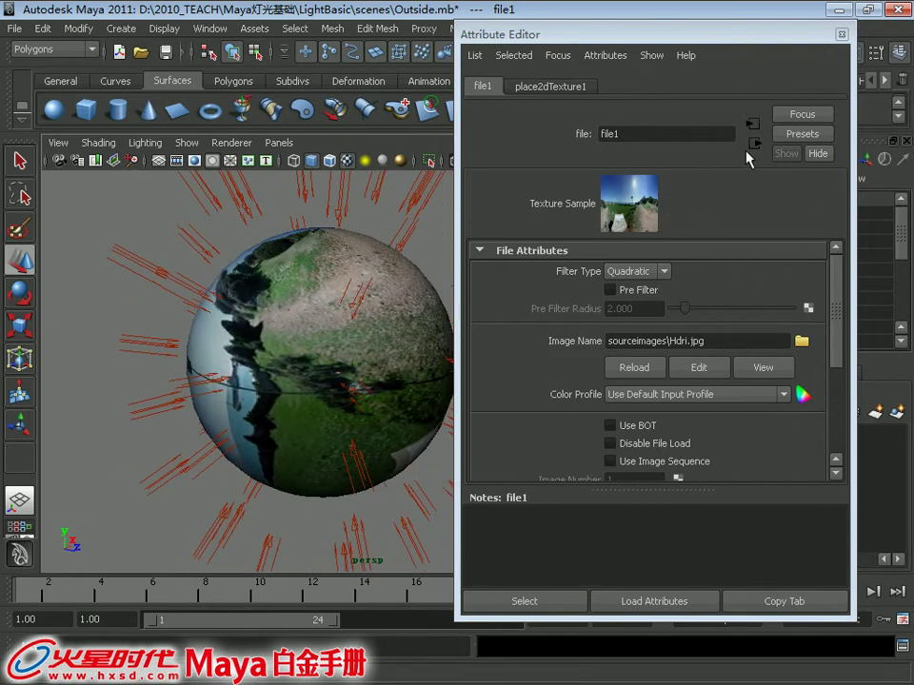
Set place2dTexture1 Rotate Frame to 90 and inspect the upright panorama on the sphere.
{"action": "left_click", "coordinate": [549, 88]}
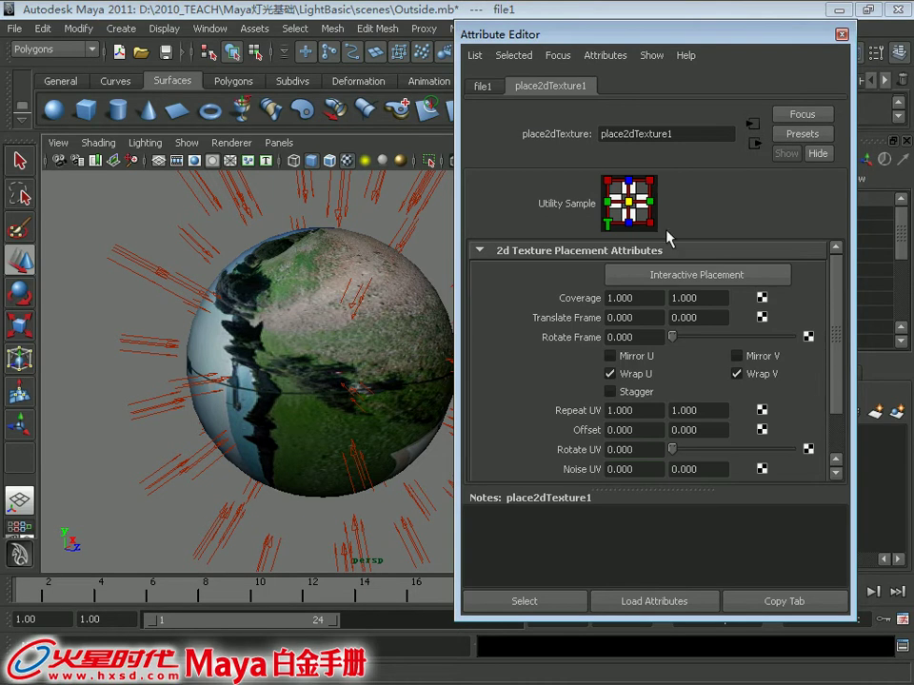
{"action": "left_click_drag", "start_coordinate": [671, 340], "coordinate": [696, 344]}
{"action": "double_click", "coordinate": [656, 338]}
{"action": "type", "text": "90"}
{"action": "key", "text": "Return"}
{"action": "left_click", "coordinate": [658, 274]}
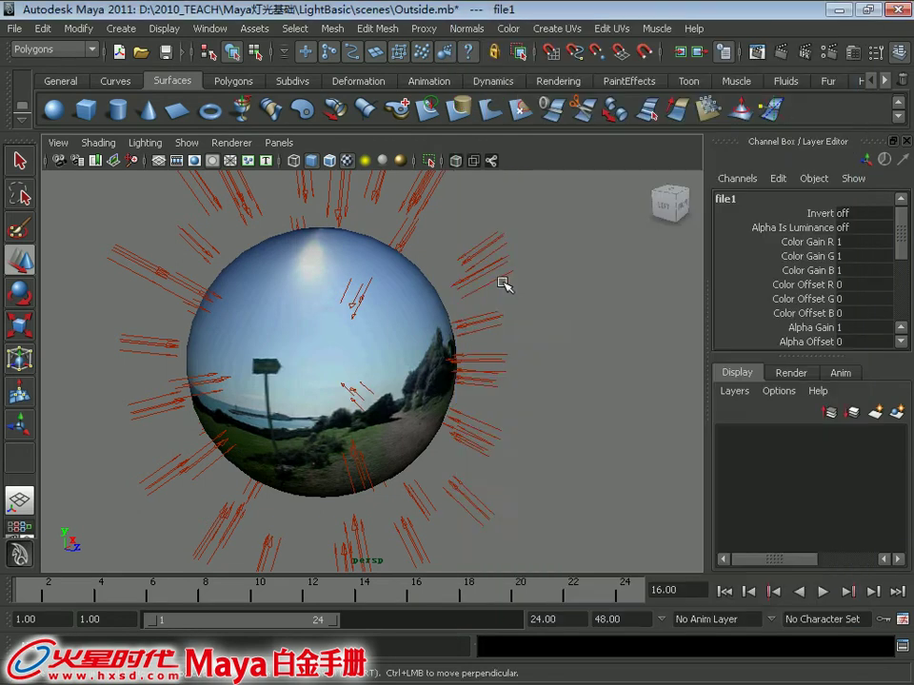
{"action": "left_click_drag", "start_coordinate": [502, 283], "coordinate": [450, 298], "text": "alt"}
{"action": "right_click_drag", "start_coordinate": [450, 298], "coordinate": [369, 296], "text": "alt"}
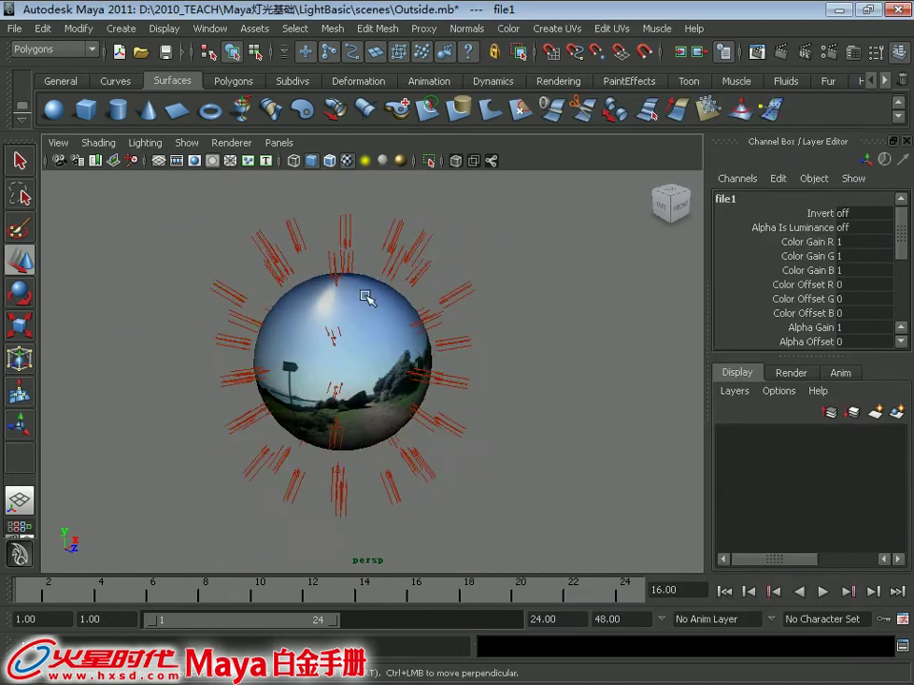
{"action": "left_click", "coordinate": [371, 332]}
{"action": "mouse_move", "coordinate": [371, 332]}
{"action": "left_mouse_down", "text": "alt"}
{"action": "mouse_move", "coordinate": [519, 310]}
{"action": "mouse_move", "coordinate": [408, 319]}
{"action": "mouse_move", "coordinate": [439, 368]}
{"action": "left_mouse_up", "text": "alt"}
{"action": "right_click_drag", "start_coordinate": [439, 367], "coordinate": [448, 326], "text": "alt"}
{"action": "mouse_move", "coordinate": [448, 326]}
{"action": "left_mouse_down", "text": "alt"}
{"action": "mouse_move", "coordinate": [492, 331]}
{"action": "mouse_move", "coordinate": [461, 331]}
{"action": "mouse_move", "coordinate": [473, 334]}
{"action": "left_mouse_up", "text": "alt"}
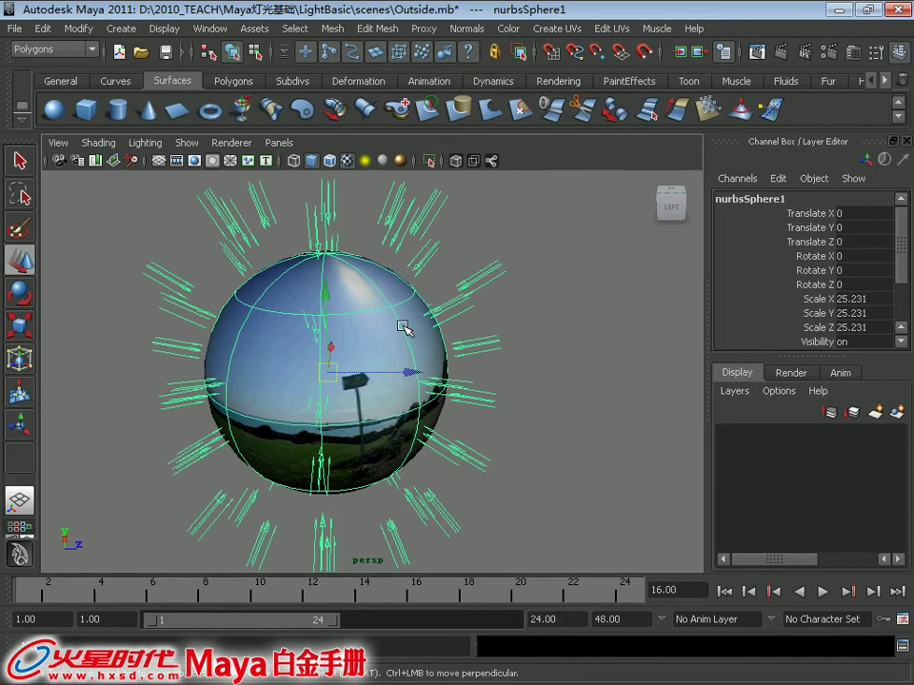
Turn off Casts Shadows, Receive Shadows and Primary Visibility in nurbsSphereShape1's Render Stats.
{"action": "key", "text": "ctrl+a"}
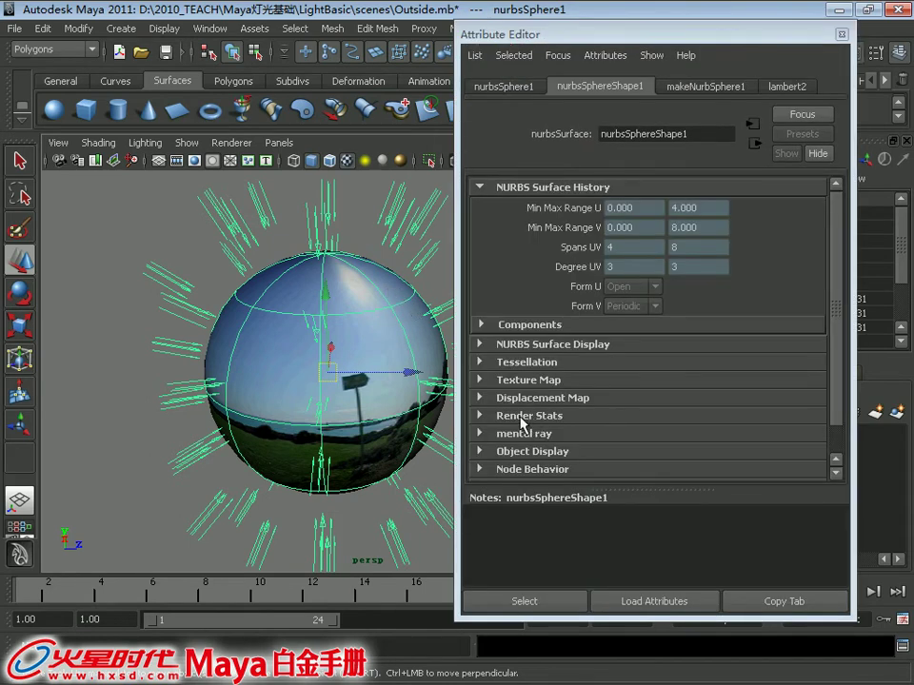
{"action": "left_click", "coordinate": [521, 416]}
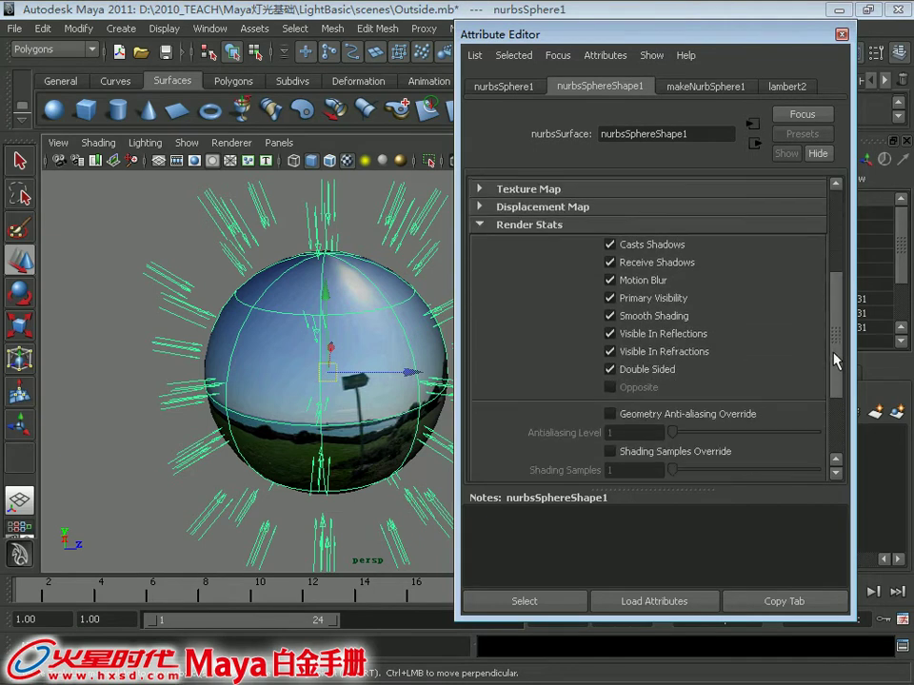
{"action": "left_click_drag", "start_coordinate": [834, 279], "coordinate": [835, 364]}
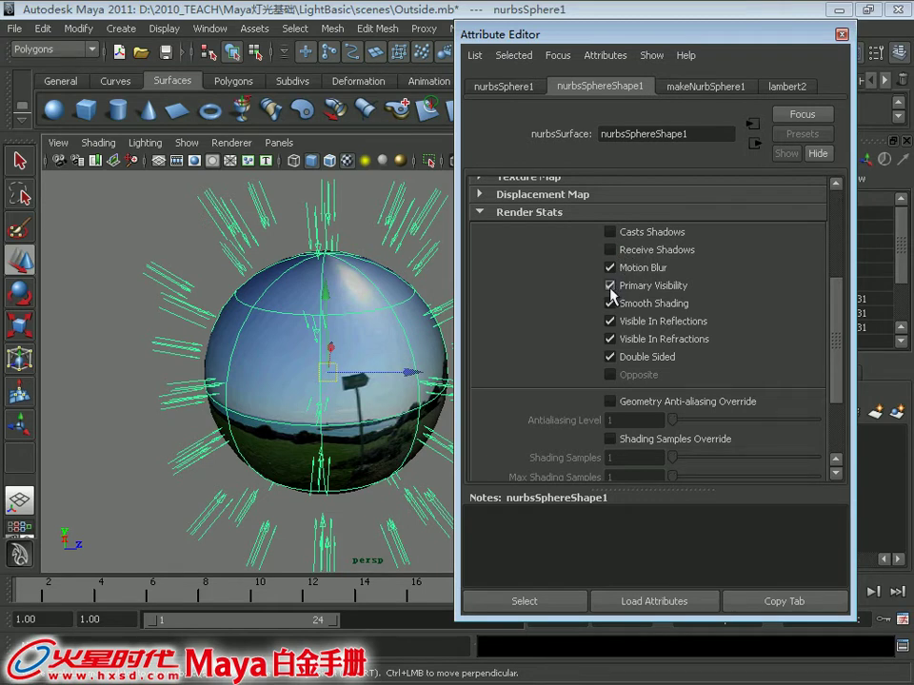
{"action": "left_click", "coordinate": [614, 286]}
{"action": "left_click", "coordinate": [841, 37]}
{"action": "scroll", "coordinate": [357, 438], "scroll_direction": "up", "scroll_amount": 5}
Run a test render of the house and check the white-on-black silhouette.
{"action": "scroll", "coordinate": [374, 417], "scroll_direction": "up", "scroll_amount": 3}
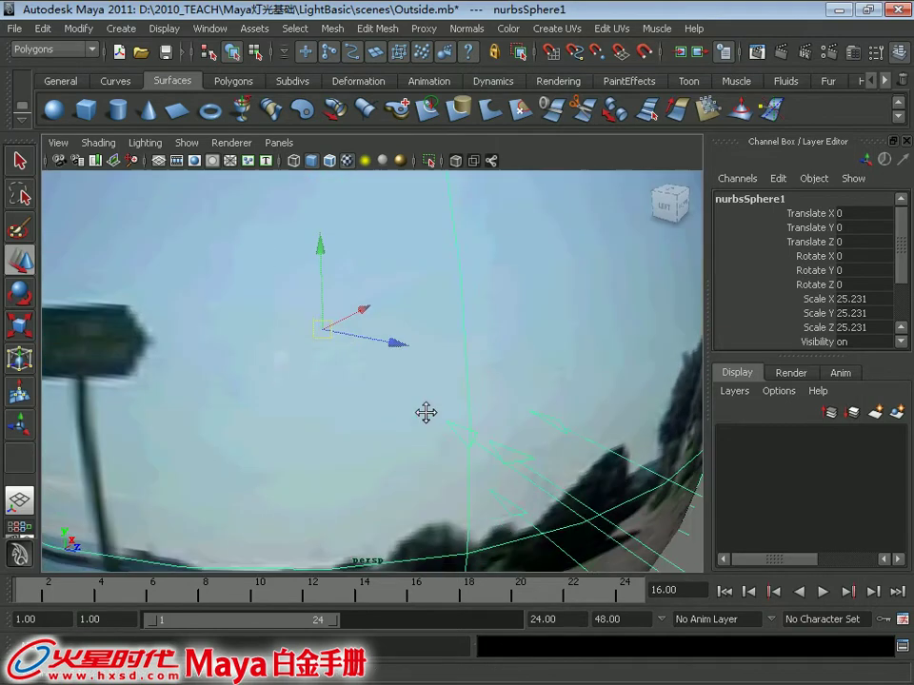
{"action": "scroll", "coordinate": [405, 434], "scroll_direction": "down", "scroll_amount": 5}
{"action": "mouse_move", "coordinate": [573, 524]}
{"action": "left_mouse_down", "text": "alt"}
{"action": "mouse_move", "coordinate": [418, 394]}
{"action": "mouse_move", "coordinate": [341, 409]}
{"action": "mouse_move", "coordinate": [348, 424]}
{"action": "mouse_move", "coordinate": [336, 384]}
{"action": "mouse_move", "coordinate": [336, 407]}
{"action": "mouse_move", "coordinate": [327, 379]}
{"action": "mouse_move", "coordinate": [326, 387]}
{"action": "left_mouse_up", "text": "alt"}
{"action": "key", "text": "q"}
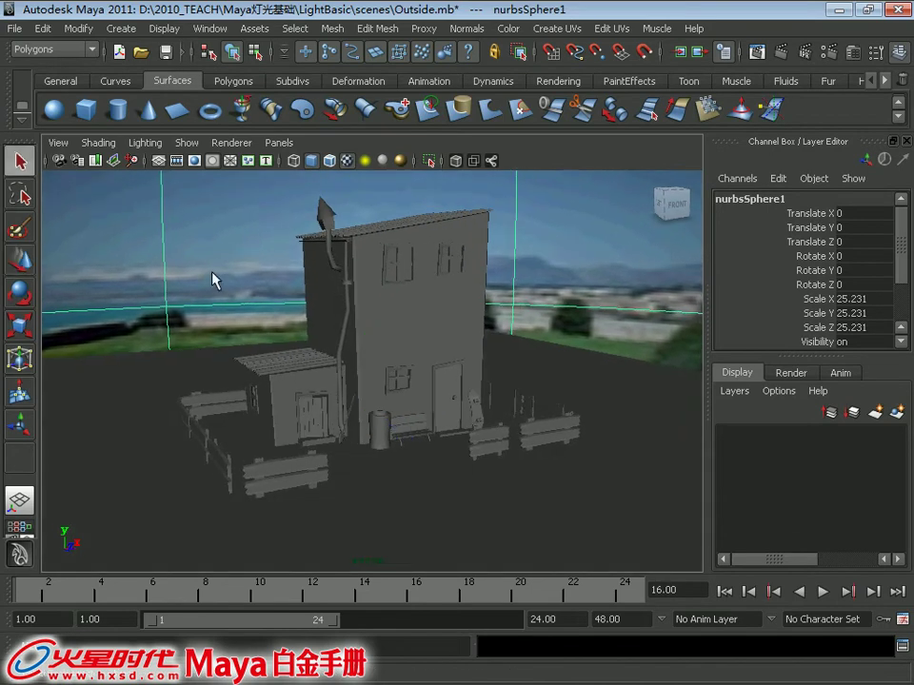
{"action": "left_click", "coordinate": [782, 52]}
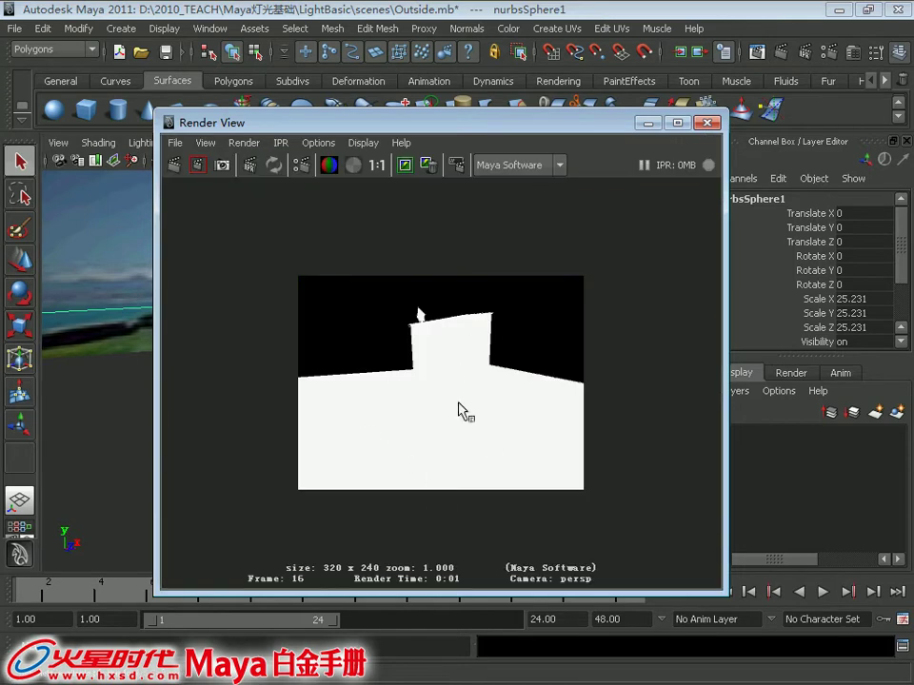
{"action": "left_click", "coordinate": [708, 123]}
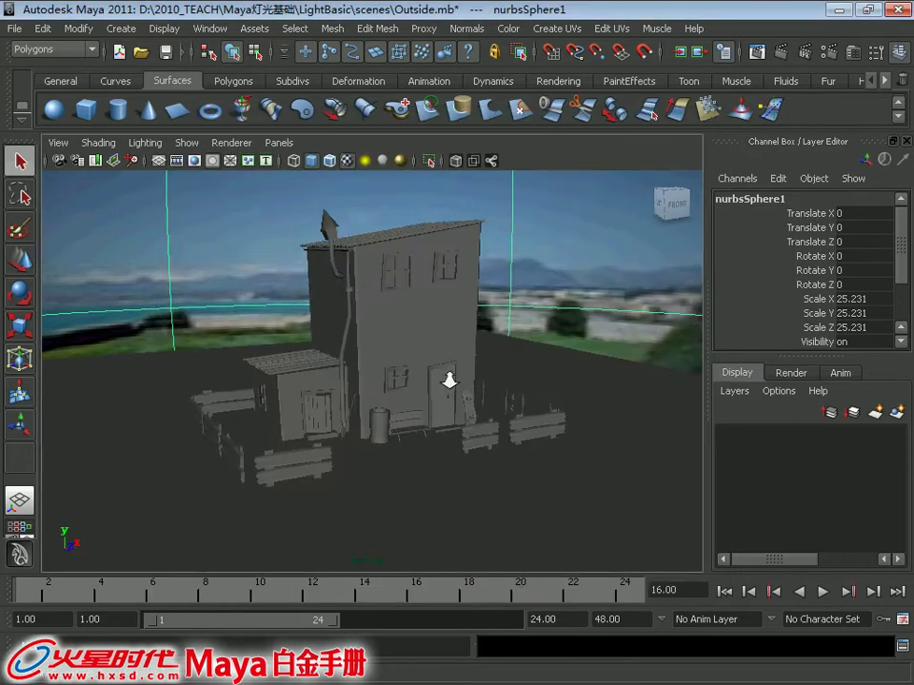
Frame the environment sphere in the viewport and deselect it.
{"action": "key", "text": "f"}
{"action": "left_click_drag", "start_coordinate": [261, 281], "coordinate": [321, 297], "text": "alt"}
{"action": "left_click", "coordinate": [569, 232]}
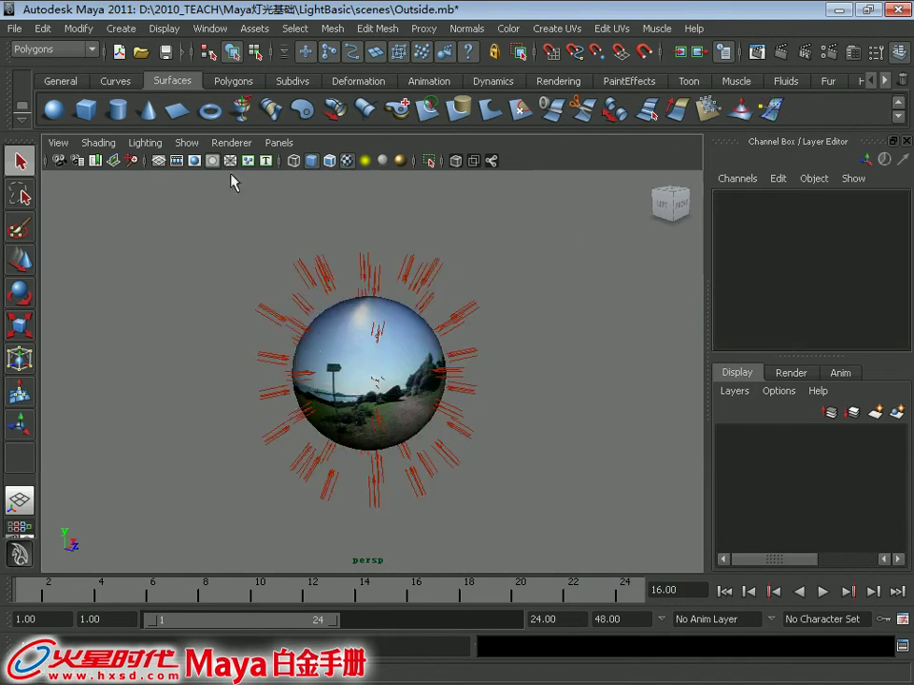
Set the viewport to show no objects except lights.
{"action": "left_click", "coordinate": [186, 142]}
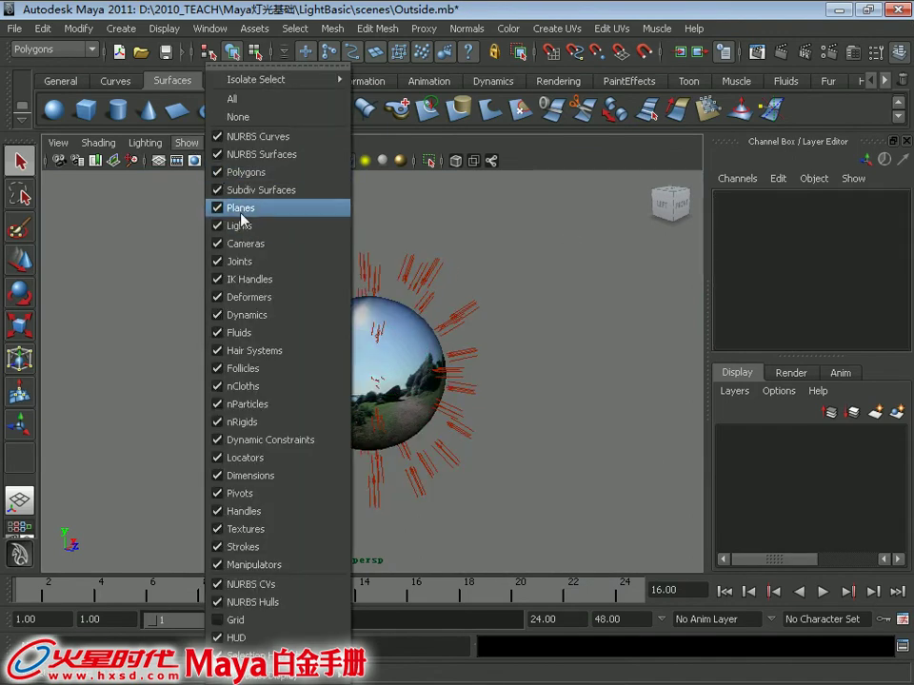
{"action": "left_click", "coordinate": [238, 116]}
{"action": "left_click", "coordinate": [186, 142]}
{"action": "left_click", "coordinate": [237, 226]}
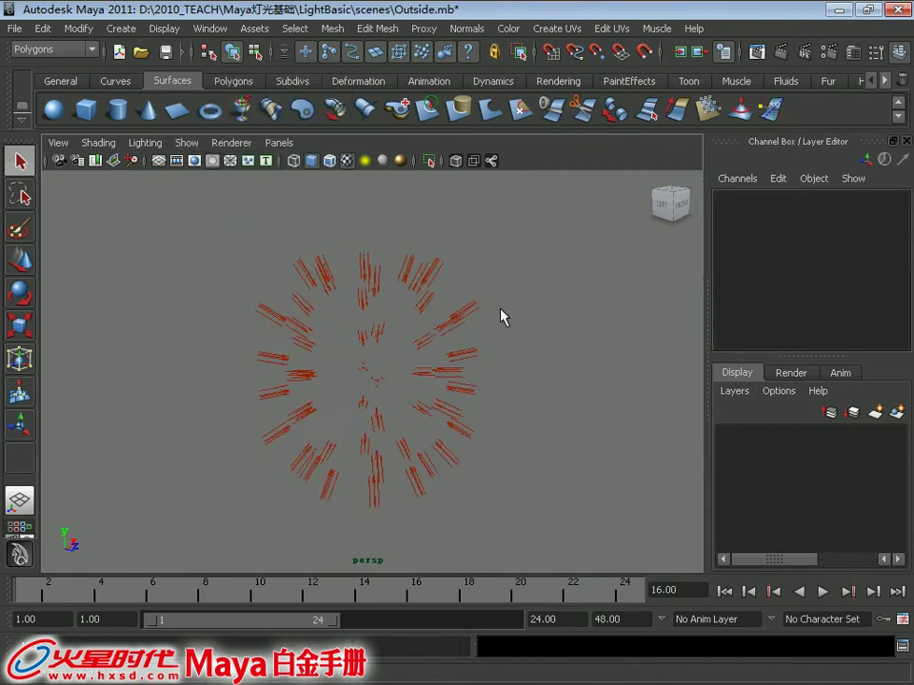
Inspect one directional light's attributes, then marquee-select the whole ring of lights.
{"action": "left_click_drag", "start_coordinate": [501, 322], "coordinate": [239, 288], "text": "alt"}
{"action": "left_click_drag", "start_coordinate": [437, 517], "coordinate": [440, 518]}
{"action": "scroll", "coordinate": [449, 346], "scroll_direction": "up", "scroll_amount": 3}
{"action": "left_click", "coordinate": [490, 307]}
{"action": "key", "text": "ctrl+a"}
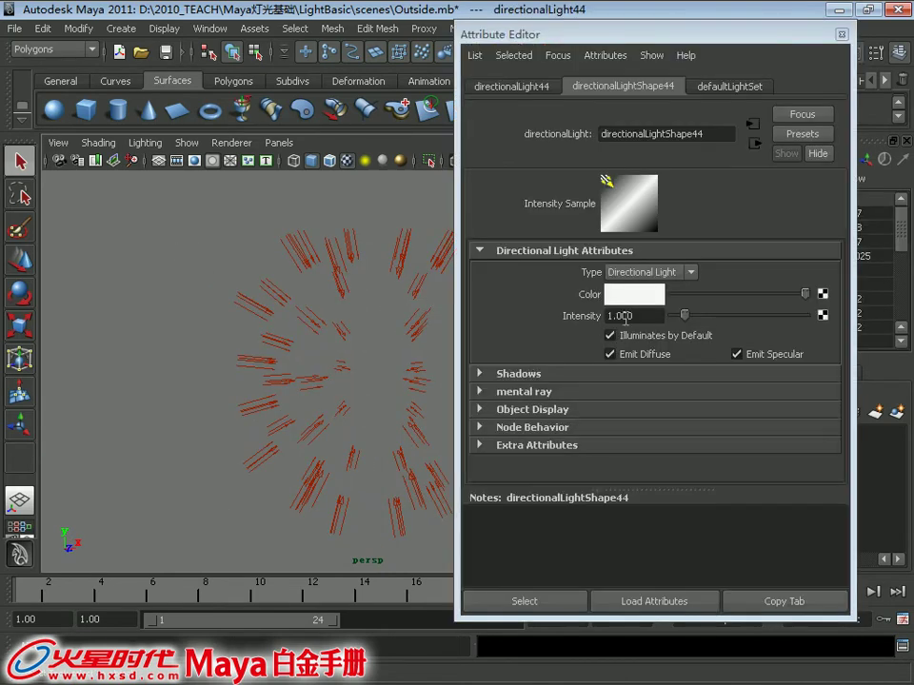
{"action": "left_click", "coordinate": [840, 34]}
{"action": "scroll", "coordinate": [152, 257], "scroll_direction": "down", "scroll_amount": 3}
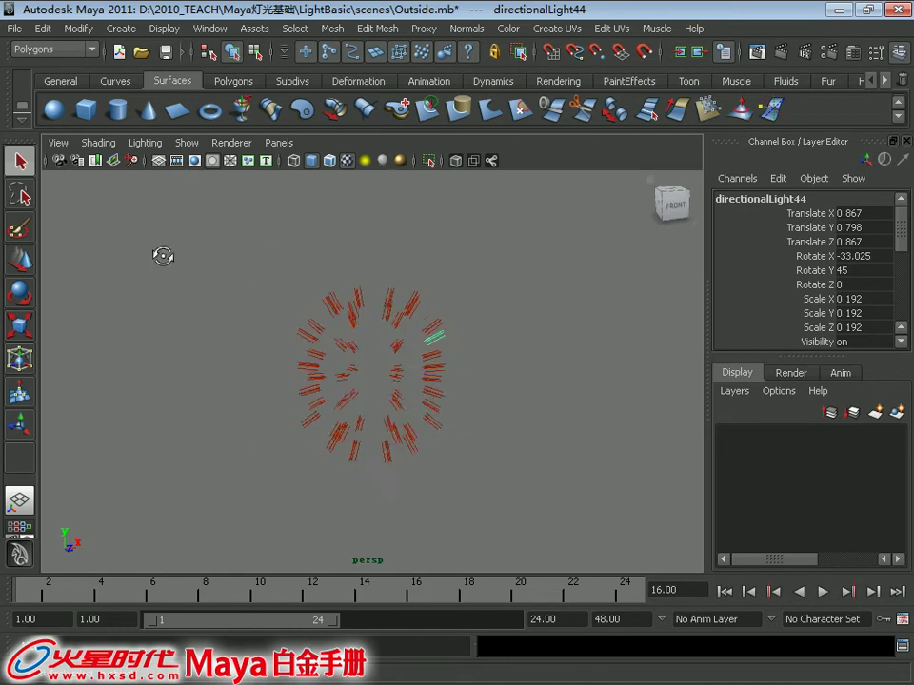
{"action": "left_click_drag", "start_coordinate": [183, 253], "coordinate": [510, 465]}
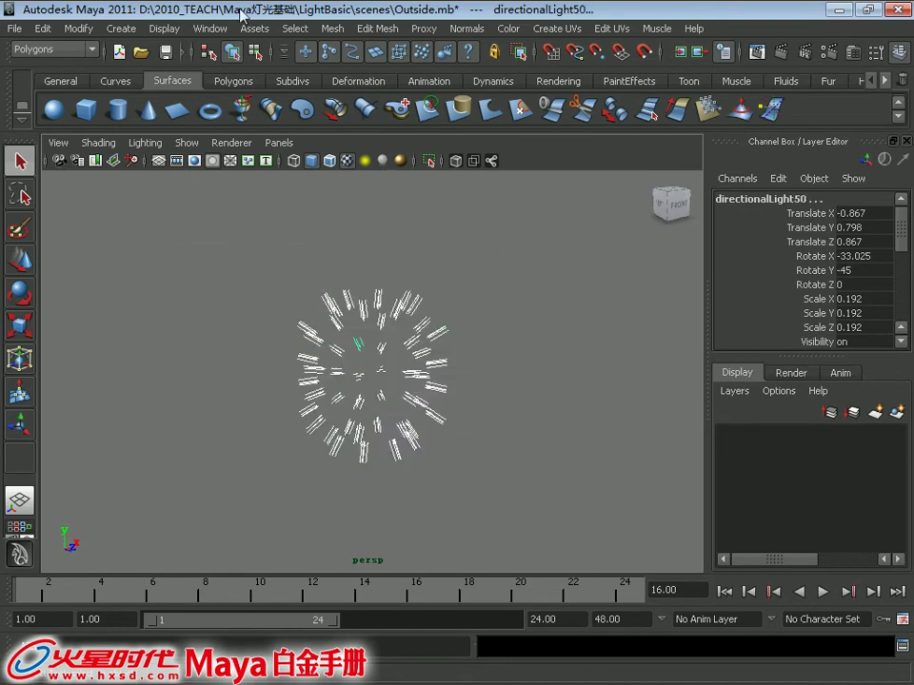
Open the Attribute Spread Sheet and show the light shapes' intensity and shadow attributes.
{"action": "left_click", "coordinate": [211, 31]}
{"action": "mouse_move", "coordinate": [243, 56]}
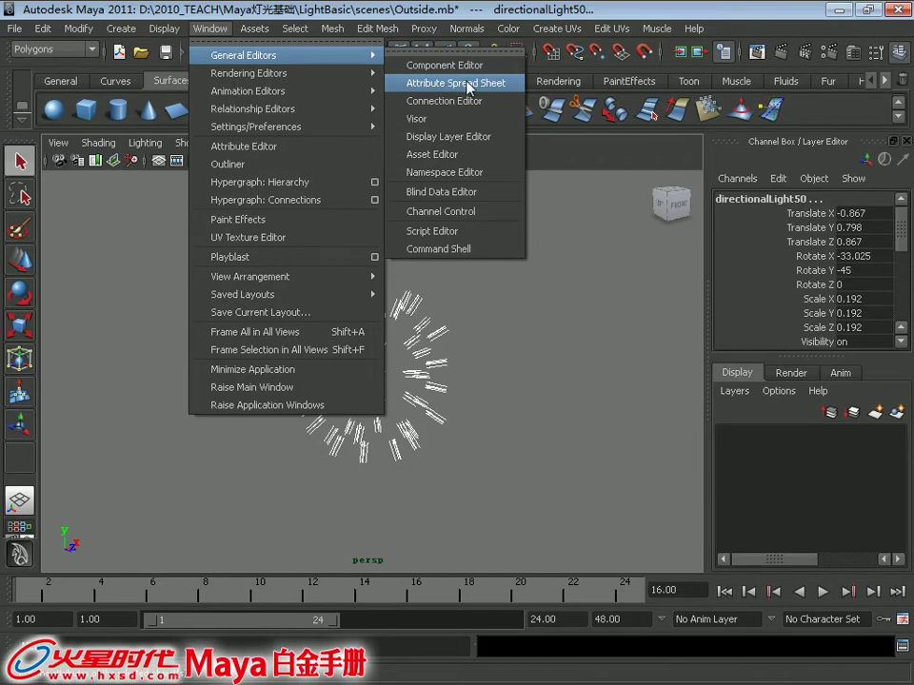
{"action": "left_click", "coordinate": [466, 84]}
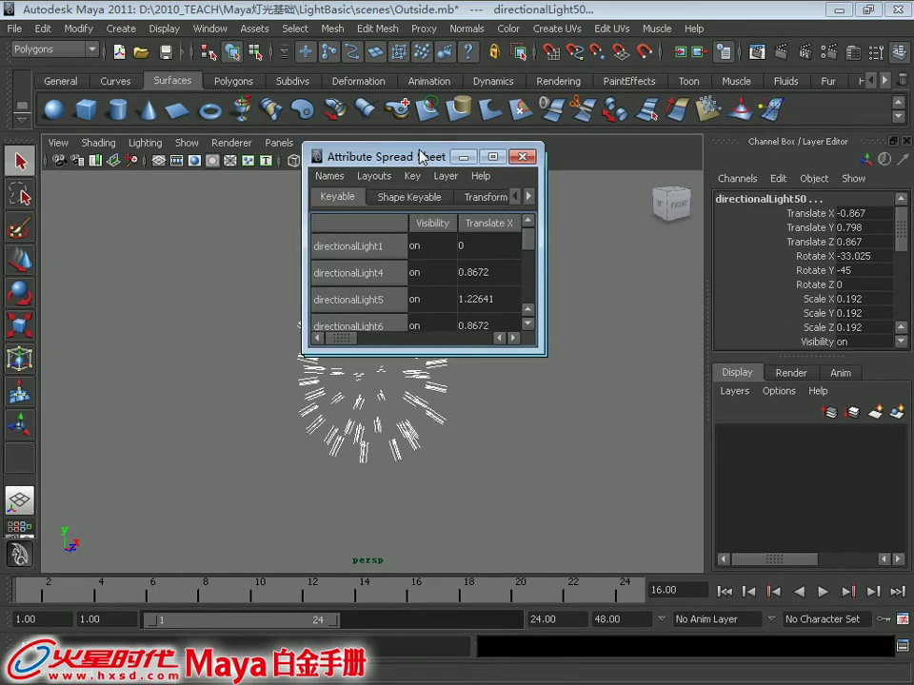
{"action": "left_click_drag", "start_coordinate": [421, 163], "coordinate": [332, 158]}
{"action": "mouse_move", "coordinate": [434, 315]}
{"action": "left_mouse_down"}
{"action": "mouse_move", "coordinate": [834, 507]}
{"action": "mouse_move", "coordinate": [862, 509]}
{"action": "left_mouse_up"}
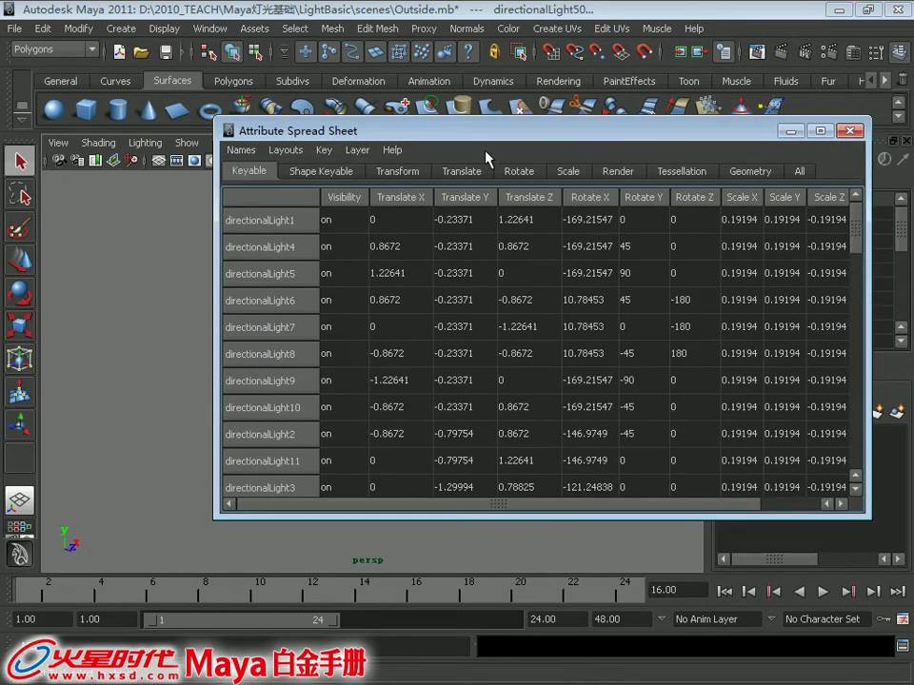
{"action": "left_click", "coordinate": [526, 178]}
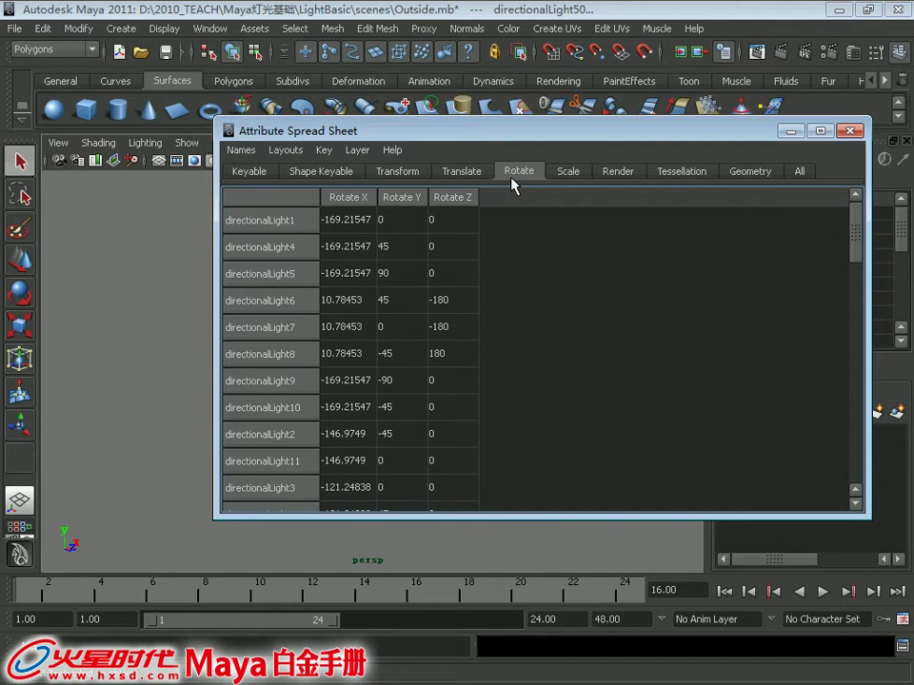
{"action": "left_click", "coordinate": [618, 173]}
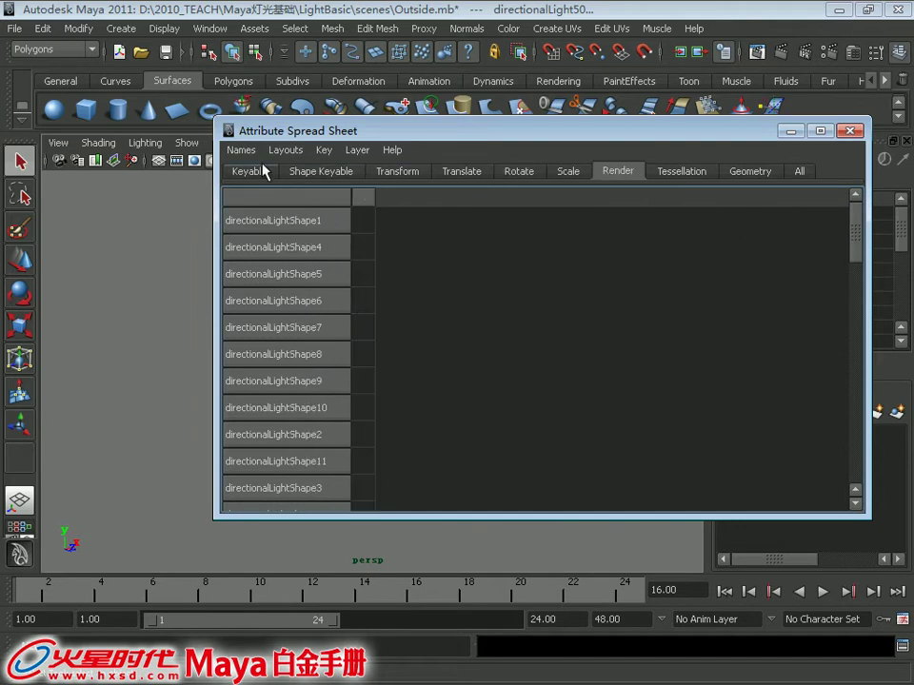
{"action": "left_click", "coordinate": [250, 172]}
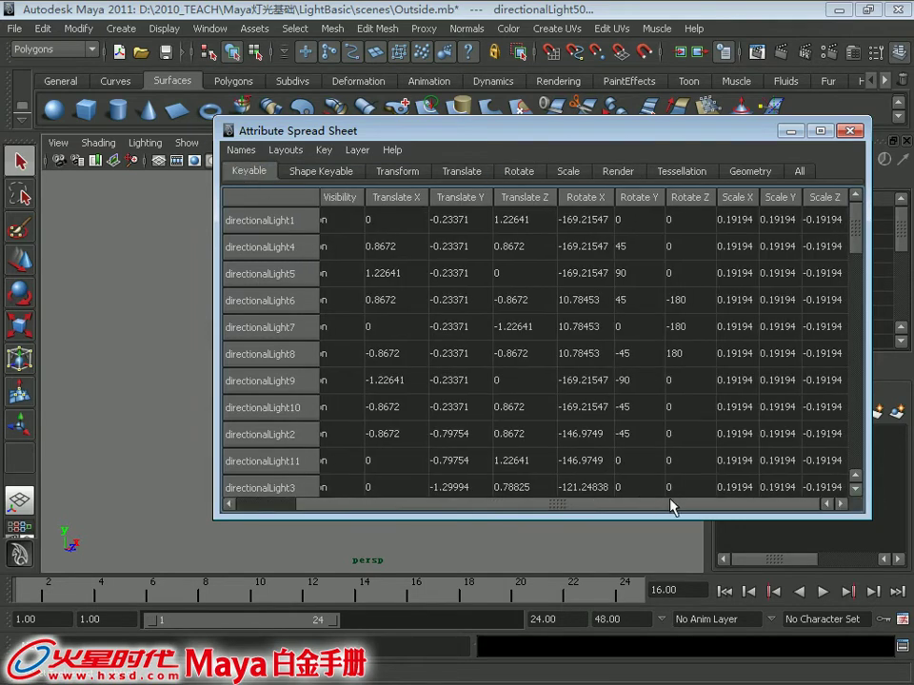
{"action": "left_click_drag", "start_coordinate": [681, 140], "coordinate": [558, 68]}
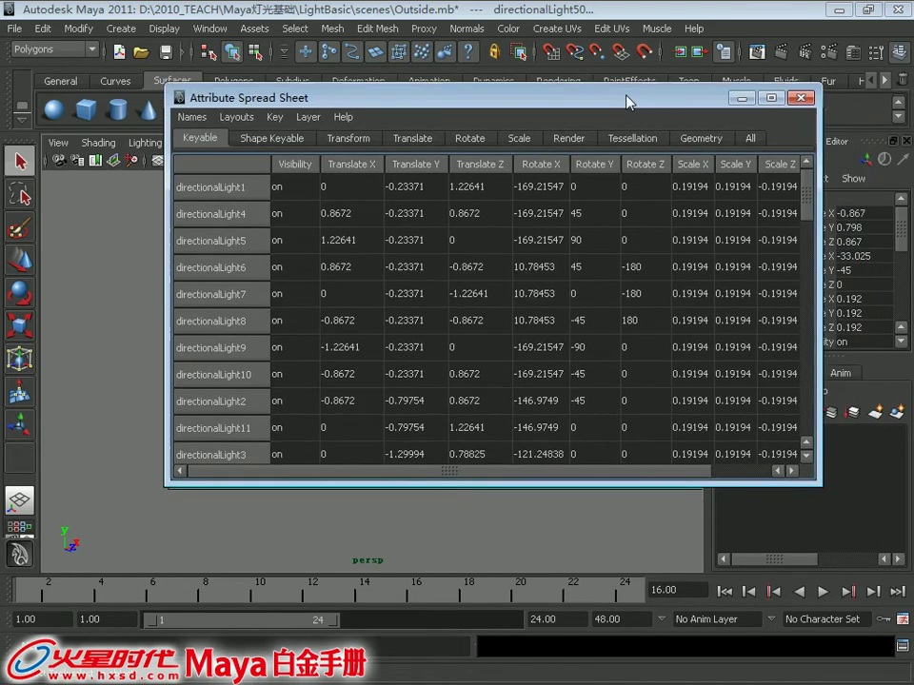
{"action": "left_click", "coordinate": [171, 100]}
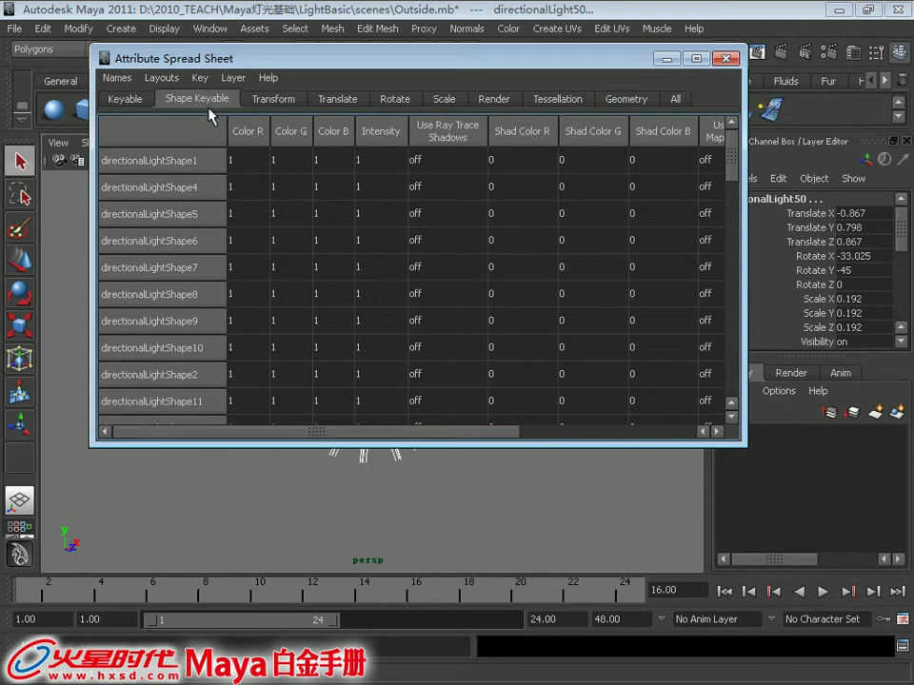
Set the Intensity of every directional light to 0.1 and close the spreadsheet.
{"action": "left_click", "coordinate": [392, 161]}
{"action": "left_click_drag", "start_coordinate": [730, 164], "coordinate": [730, 363]}
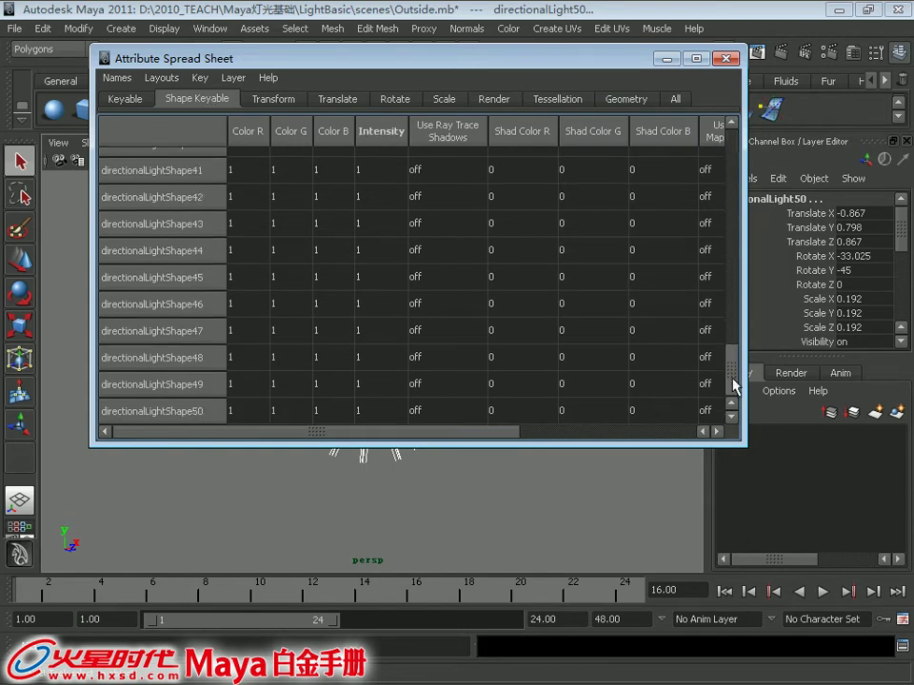
{"action": "left_click", "coordinate": [369, 408], "text": "shift"}
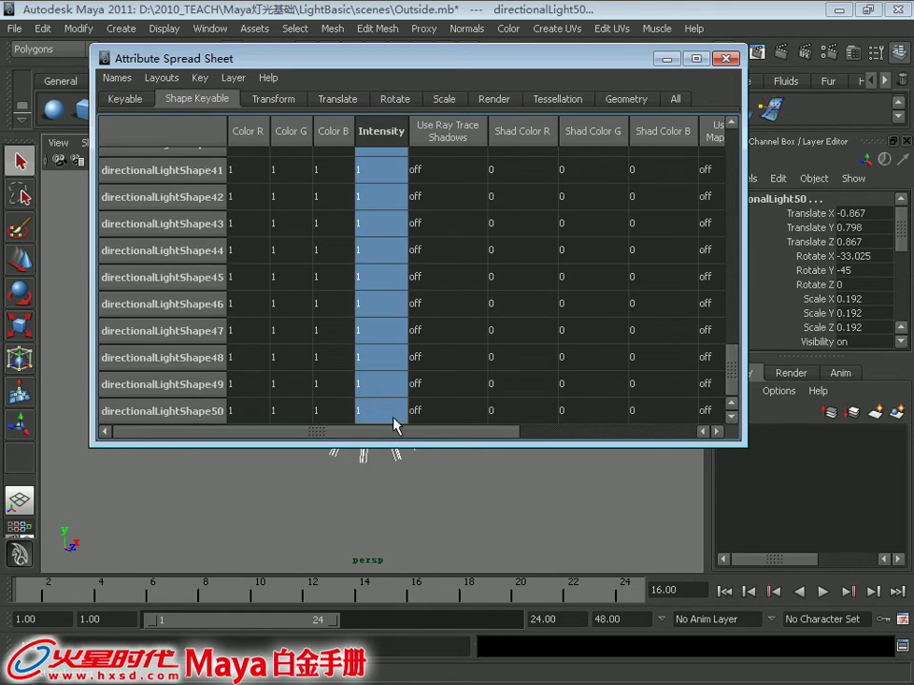
{"action": "double_click", "coordinate": [395, 419]}
{"action": "type", "text": "0.1"}
{"action": "key", "text": "Return"}
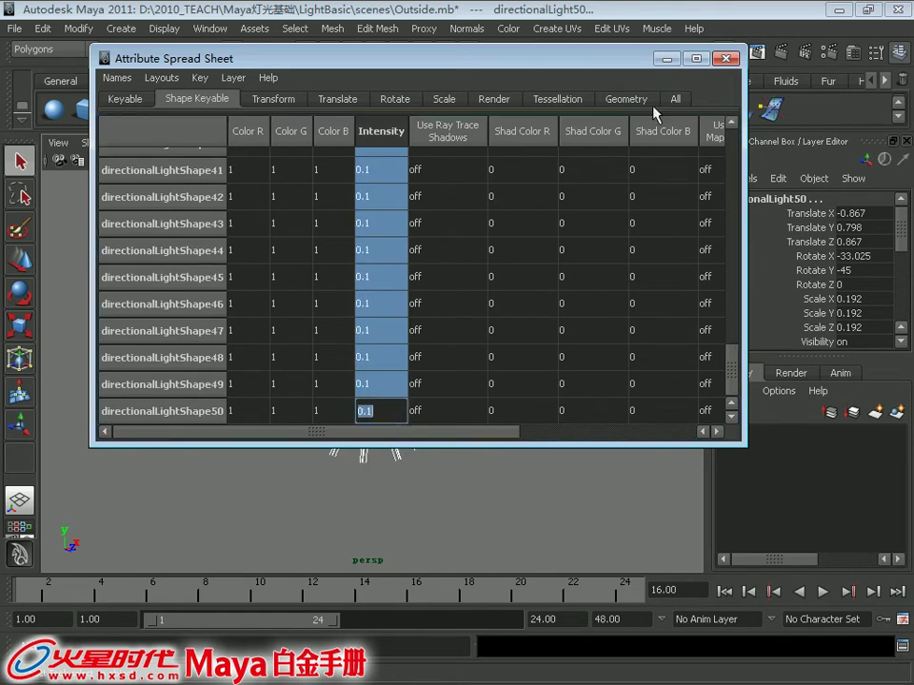
{"action": "left_click", "coordinate": [666, 58]}
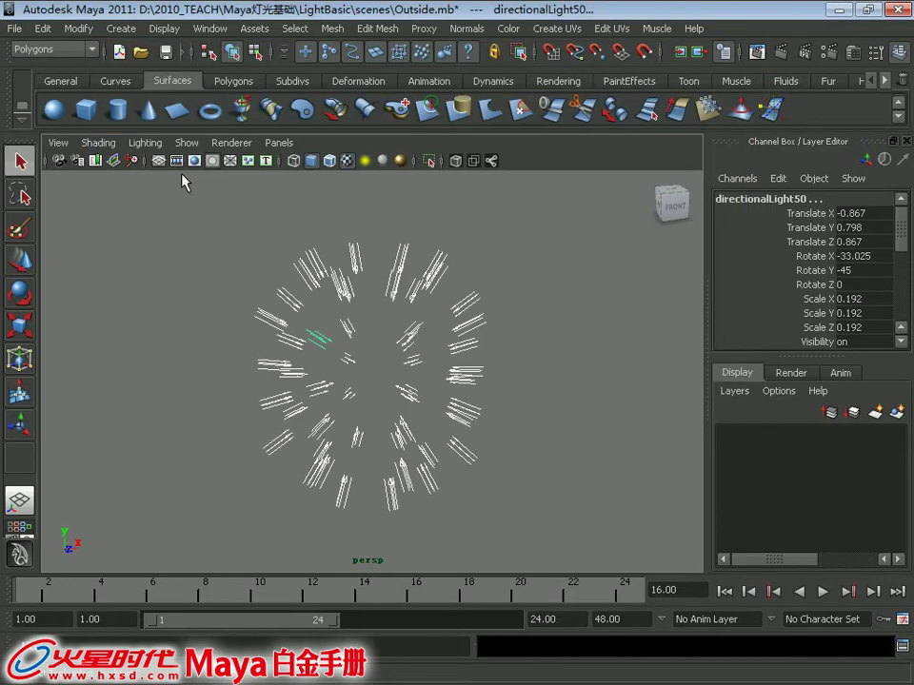
Switch the viewport to wireframe, deselect the lights and render a test frame of the house.
{"action": "left_click", "coordinate": [186, 143]}
{"action": "left_click", "coordinate": [233, 96]}
{"action": "mouse_move", "coordinate": [301, 234]}
{"action": "right_mouse_down", "text": "alt"}
{"action": "mouse_move", "coordinate": [475, 453]}
{"action": "mouse_move", "coordinate": [424, 332]}
{"action": "mouse_move", "coordinate": [441, 414]}
{"action": "mouse_move", "coordinate": [551, 399]}
{"action": "mouse_move", "coordinate": [475, 371]}
{"action": "right_mouse_up", "text": "alt"}
{"action": "key", "text": "4"}
{"action": "left_click_drag", "start_coordinate": [476, 371], "coordinate": [412, 332], "text": "alt"}
{"action": "left_click", "coordinate": [603, 257]}
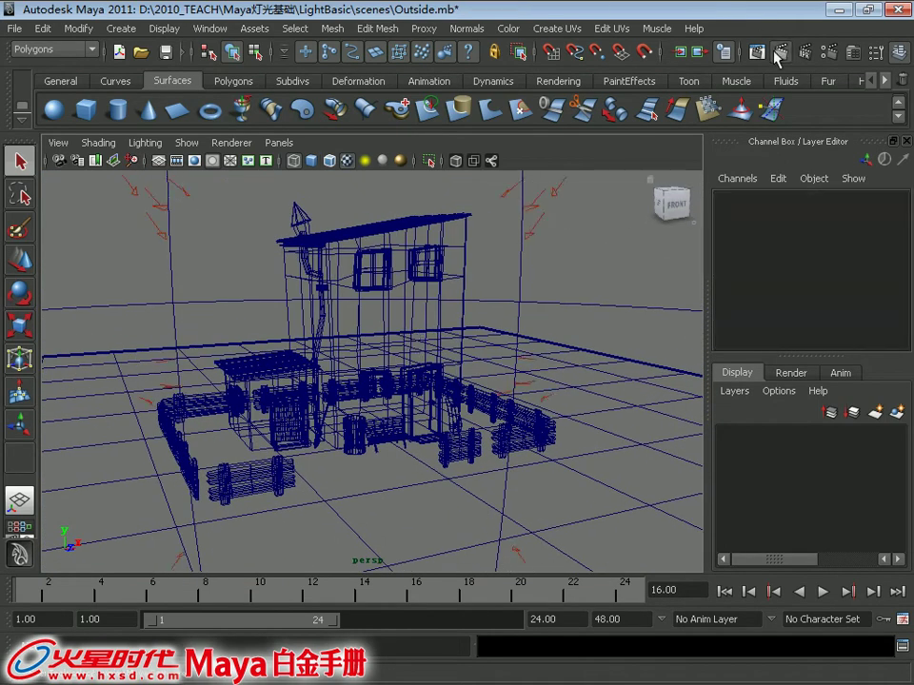
{"action": "left_click", "coordinate": [775, 52]}
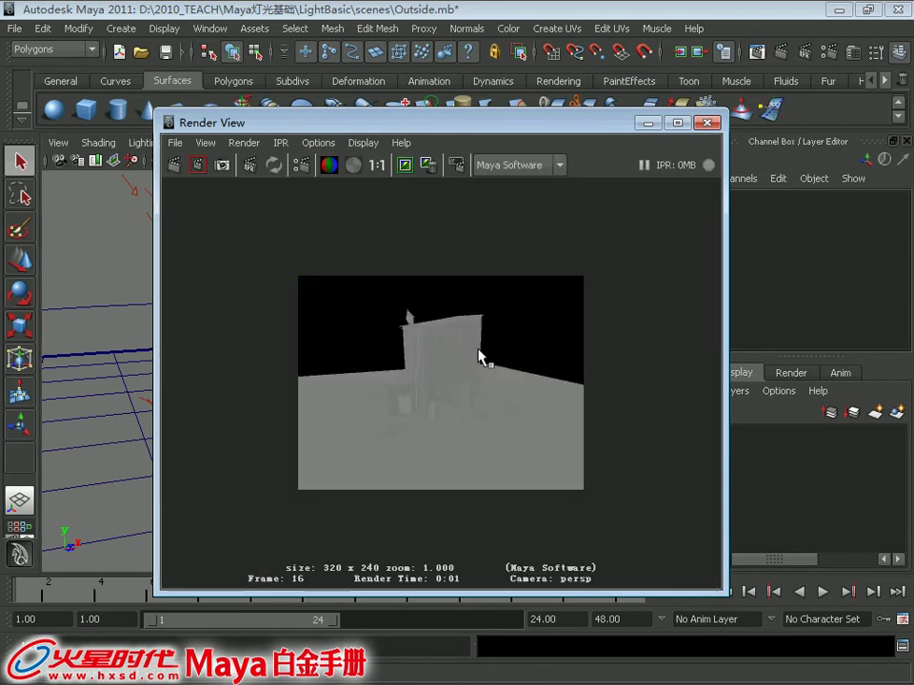
{"action": "left_click_drag", "start_coordinate": [362, 123], "coordinate": [380, 122]}
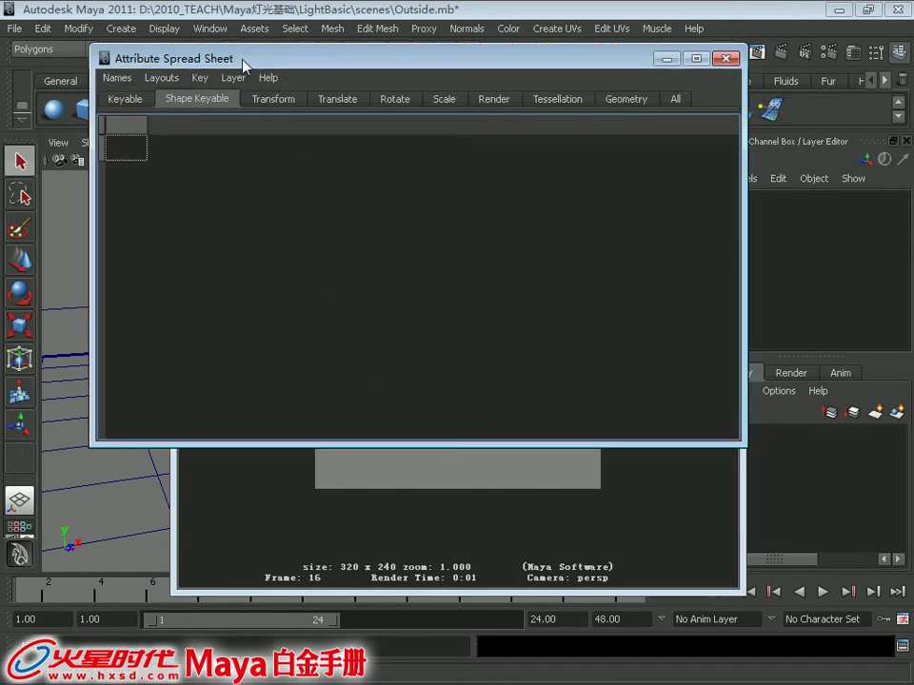
Minimize the render window and marquee-select all the directional lights.
{"action": "left_click_drag", "start_coordinate": [243, 65], "coordinate": [849, 96]}
{"action": "left_click", "coordinate": [663, 122]}
{"action": "key", "text": "a"}
{"action": "scroll", "coordinate": [360, 302], "scroll_direction": "down", "scroll_amount": 2}
{"action": "scroll", "coordinate": [360, 302], "scroll_direction": "down", "scroll_amount": 8}
{"action": "left_click_drag", "start_coordinate": [238, 533], "coordinate": [656, 170]}
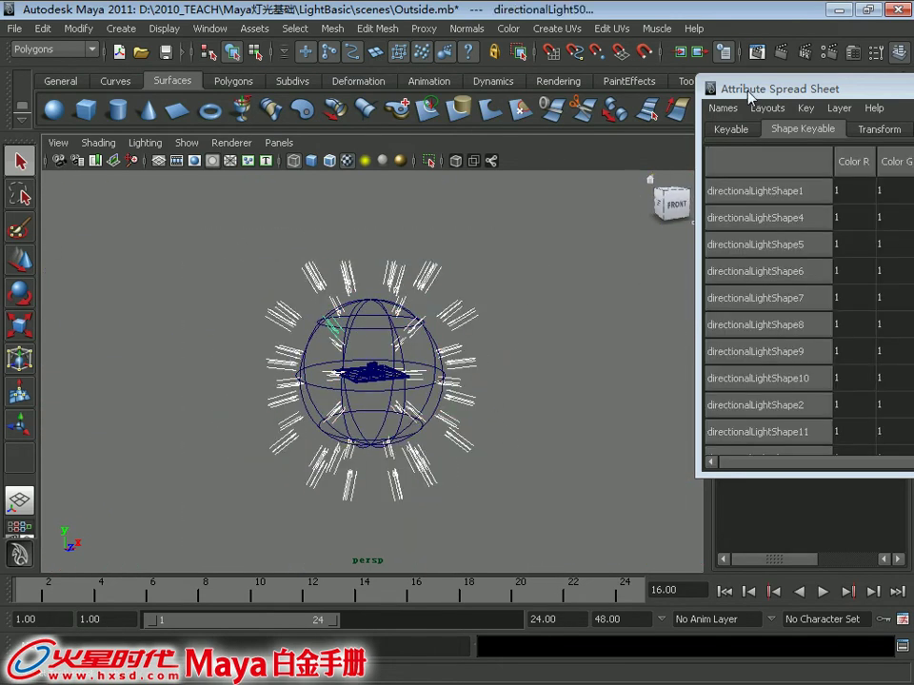
Set every light's Intensity to 0.05 in the Attribute Spread Sheet.
{"action": "left_click_drag", "start_coordinate": [753, 88], "coordinate": [186, 86]}
{"action": "left_click", "coordinate": [423, 200]}
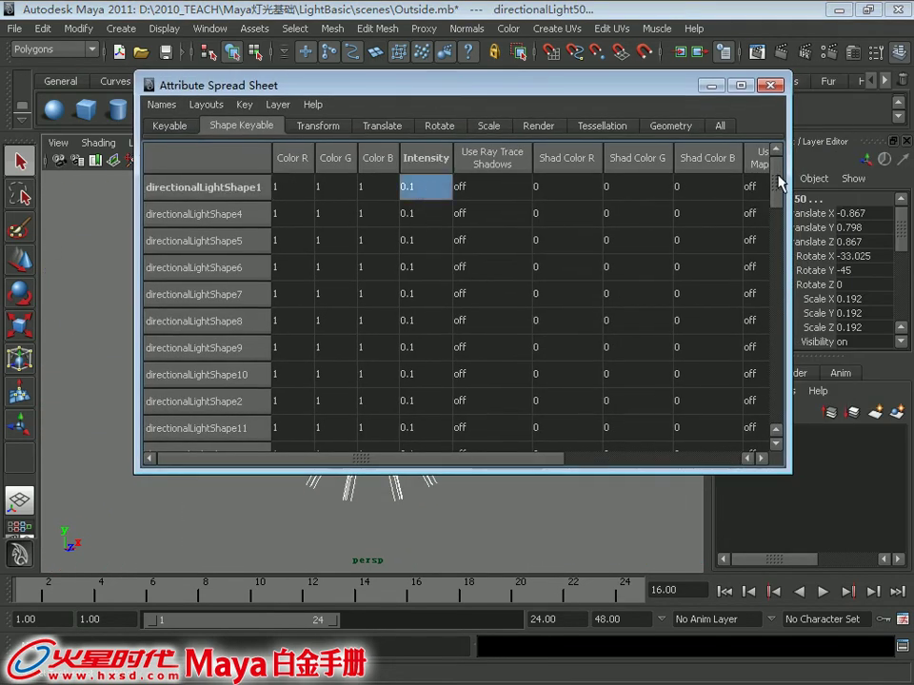
{"action": "left_click_drag", "start_coordinate": [776, 186], "coordinate": [776, 390]}
{"action": "left_click", "coordinate": [429, 437], "text": "shift"}
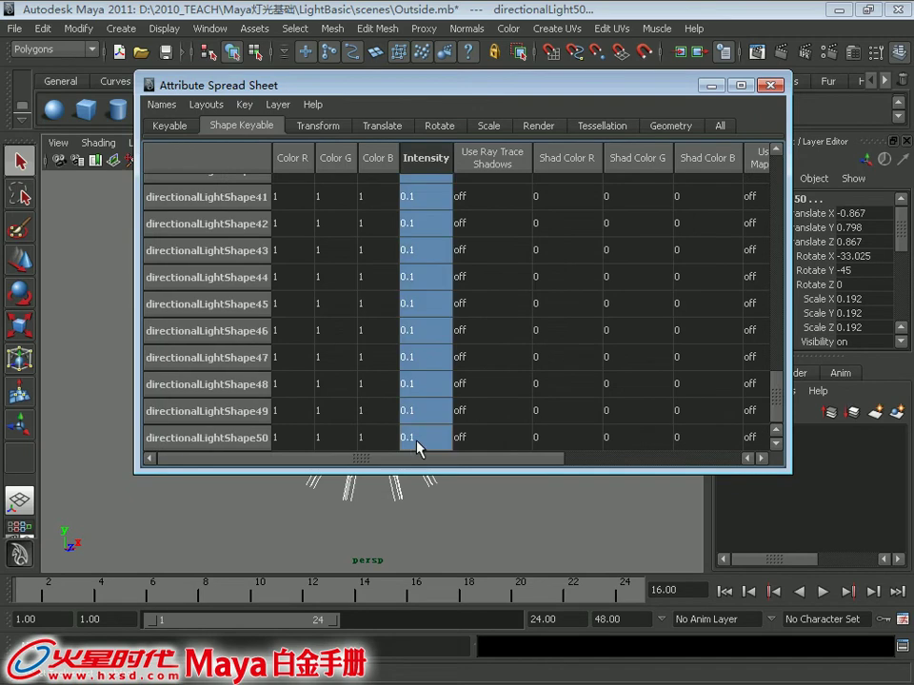
{"action": "type", "text": ".05"}
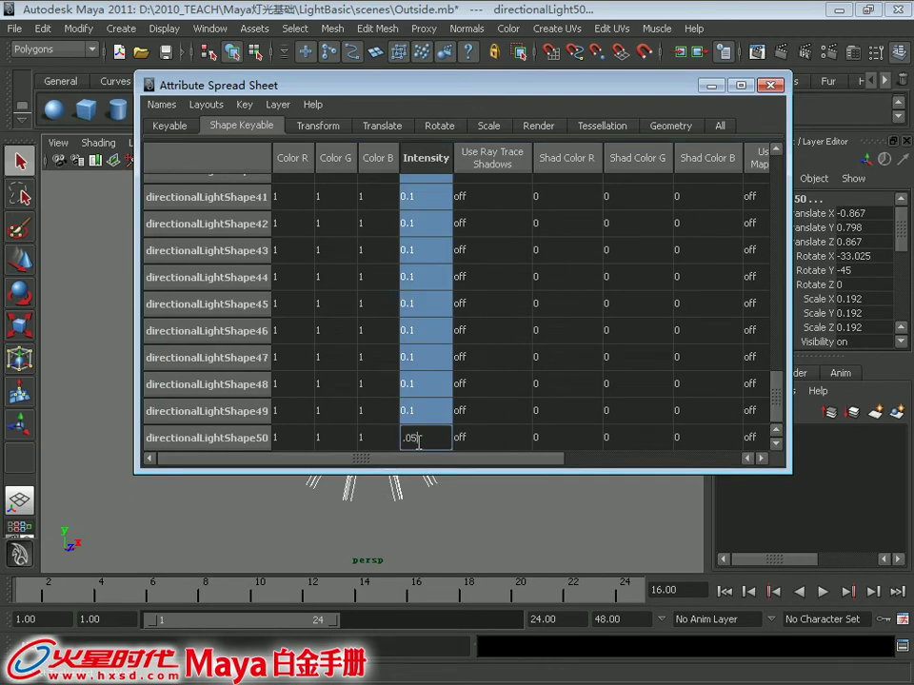
{"action": "key", "text": "Return"}
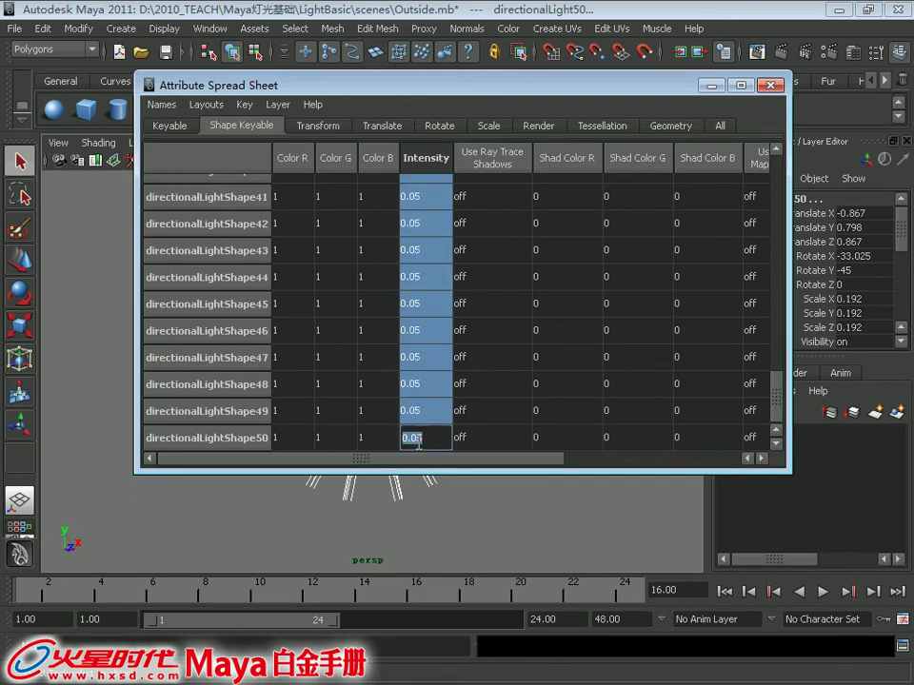
Set Use Depth Map Shadows to 1 for every directional light.
{"action": "left_click_drag", "start_coordinate": [531, 459], "coordinate": [714, 466]}
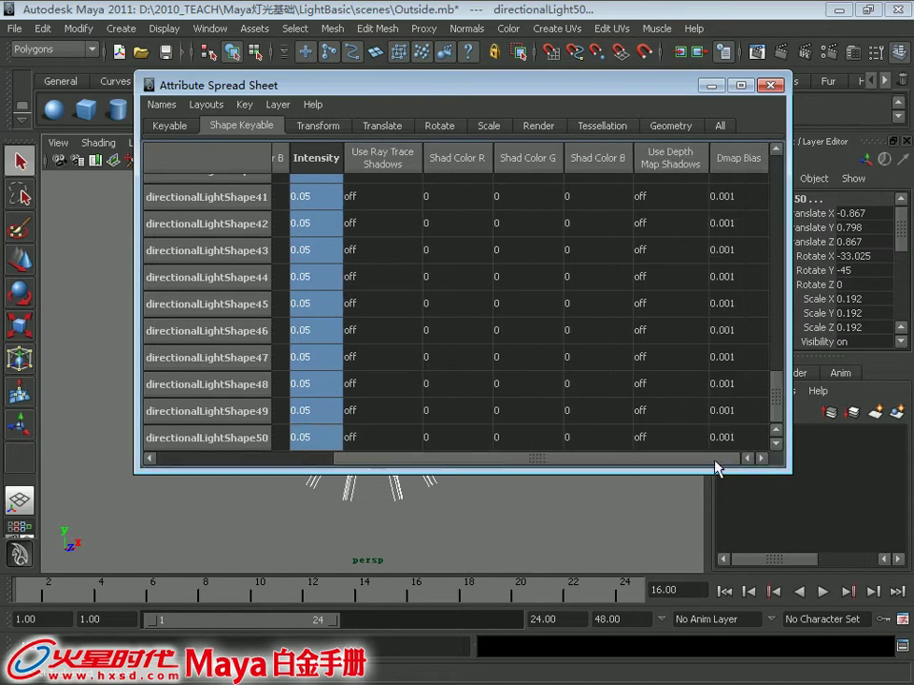
{"action": "left_click", "coordinate": [674, 200]}
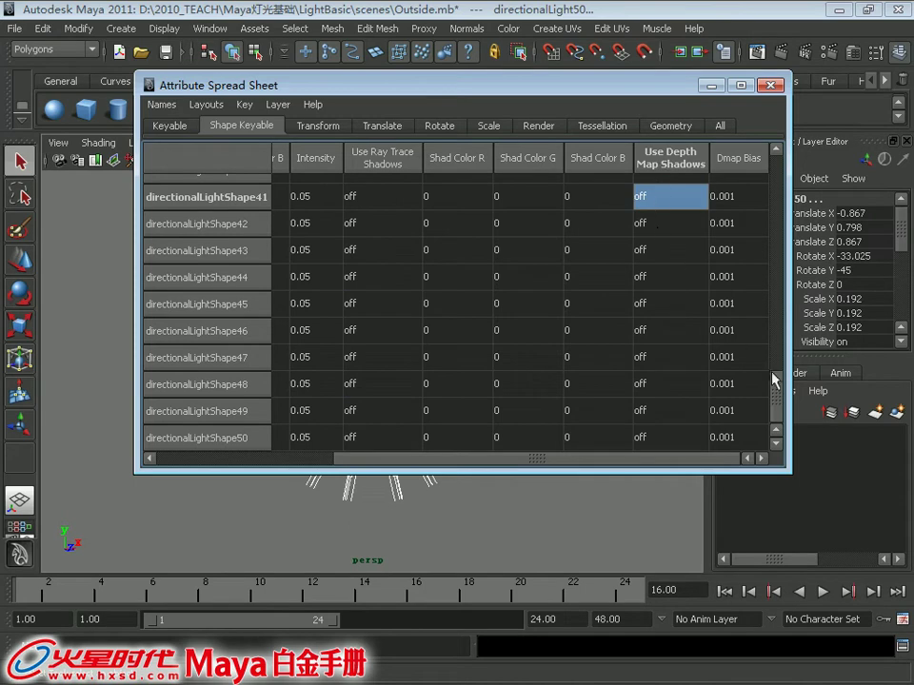
{"action": "left_click", "coordinate": [653, 440]}
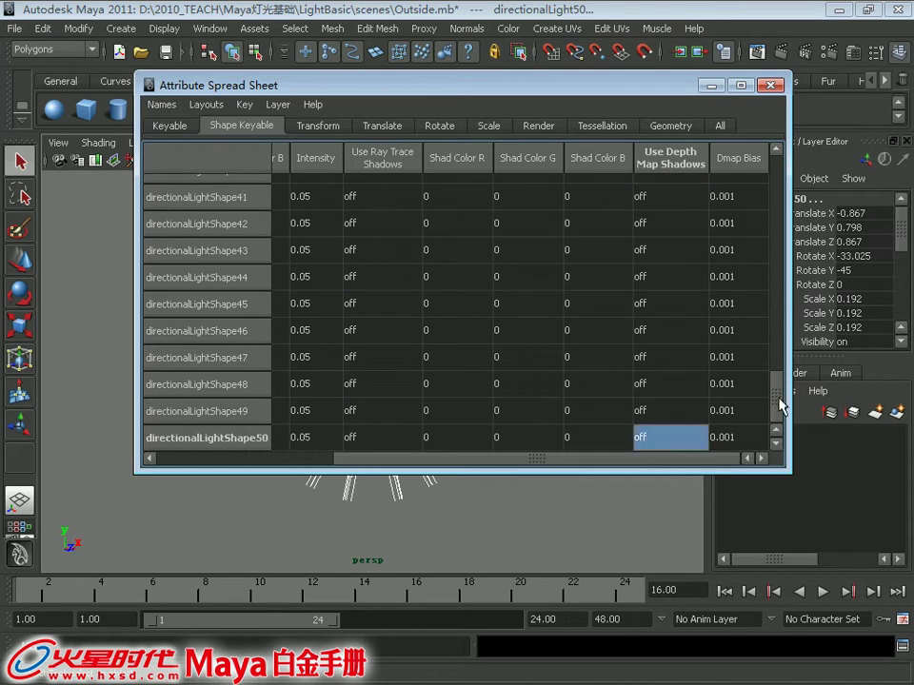
{"action": "left_click_drag", "start_coordinate": [776, 400], "coordinate": [776, 186]}
{"action": "left_click", "coordinate": [654, 187], "text": "shift"}
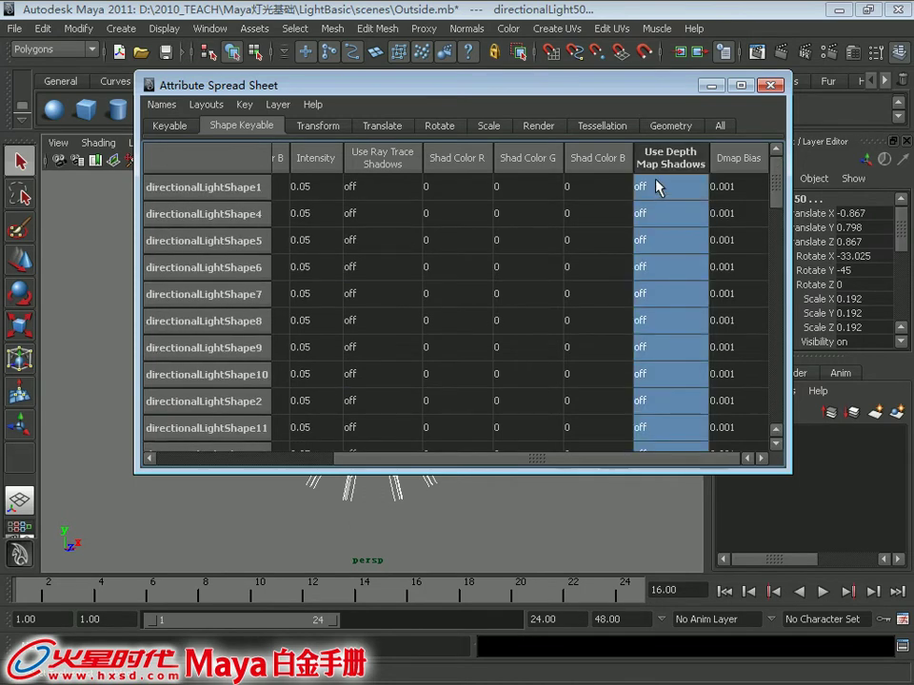
{"action": "type", "text": "1"}
{"action": "key", "text": "Return"}
Render the house with the dimmed, shadow-casting lights and inspect the result.
{"action": "left_click", "coordinate": [710, 86]}
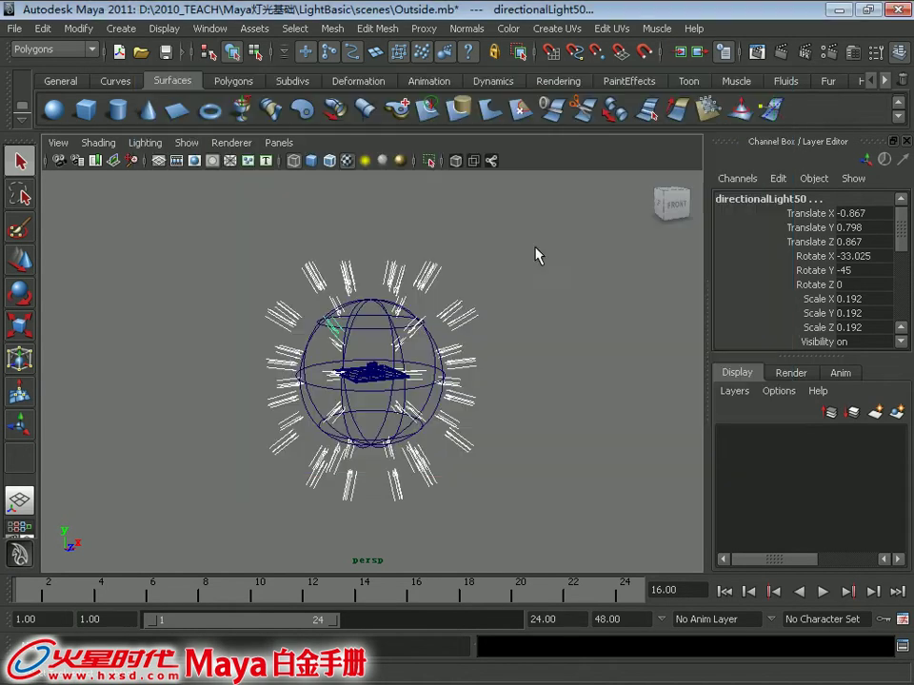
{"action": "right_click_drag", "start_coordinate": [285, 238], "coordinate": [594, 440], "text": "alt"}
{"action": "scroll", "coordinate": [396, 319], "scroll_direction": "up", "scroll_amount": 3}
{"action": "mouse_move", "coordinate": [396, 320]}
{"action": "left_mouse_down", "text": "alt"}
{"action": "mouse_move", "coordinate": [375, 310]}
{"action": "mouse_move", "coordinate": [658, 198]}
{"action": "left_mouse_up", "text": "alt"}
{"action": "left_click", "coordinate": [782, 50]}
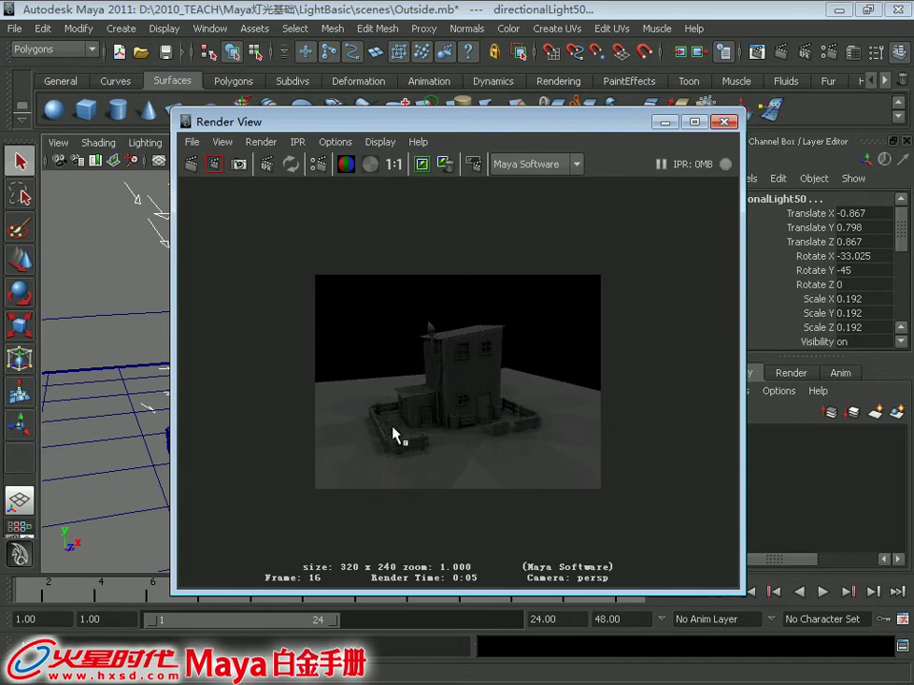
{"action": "left_click", "coordinate": [724, 122]}
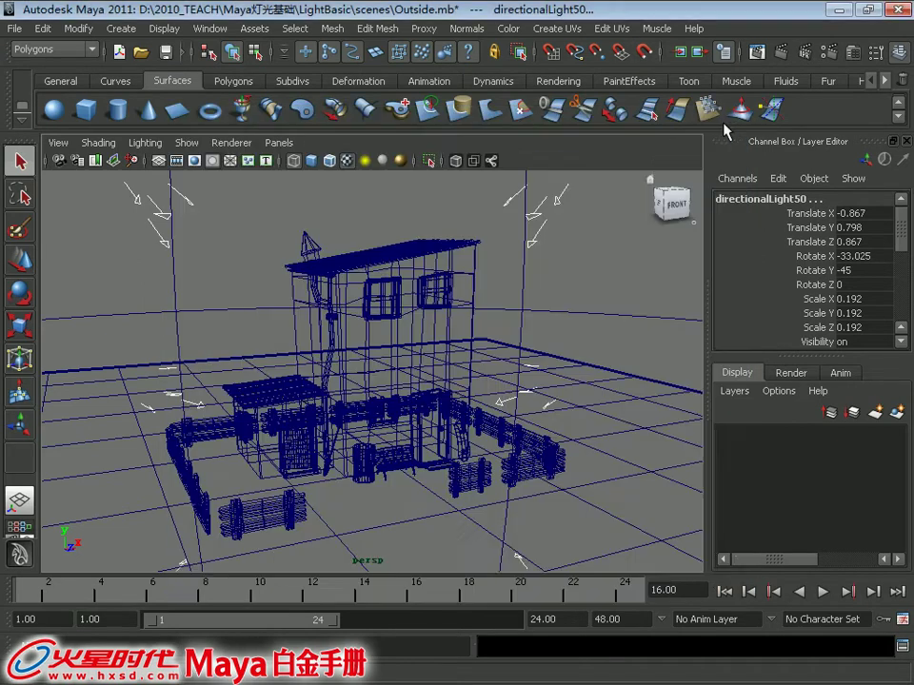
Start a new empty scene, discarding the unsaved changes.
{"action": "mouse_move", "coordinate": [496, 343]}
{"action": "left_mouse_down", "text": "alt"}
{"action": "mouse_move", "coordinate": [465, 322]}
{"action": "mouse_move", "coordinate": [345, 293]}
{"action": "left_mouse_up", "text": "alt"}
{"action": "right_click_drag", "start_coordinate": [306, 261], "coordinate": [441, 444], "text": "alt"}
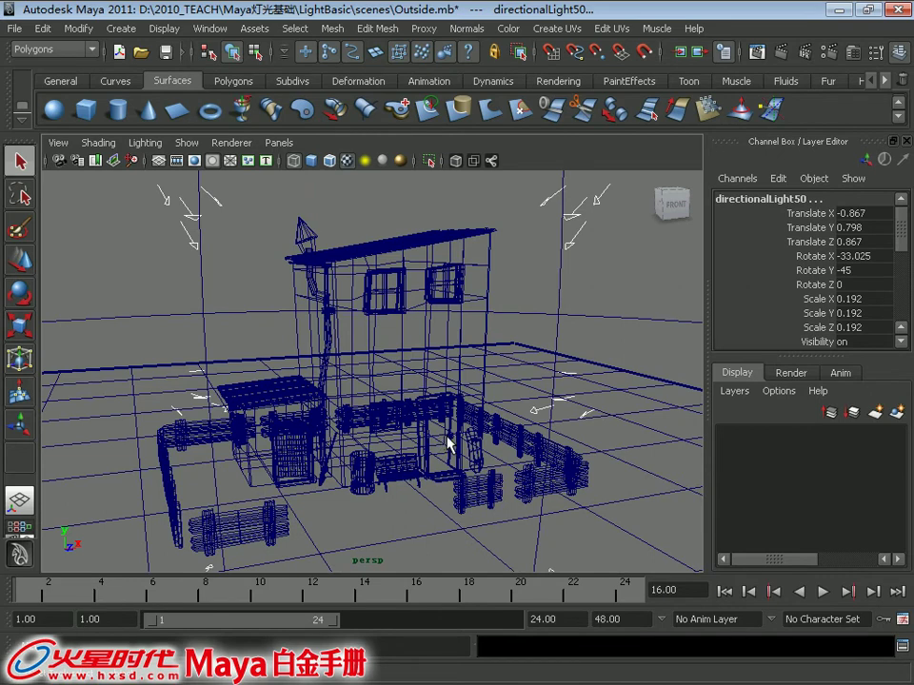
{"action": "key", "text": "ctrl+n"}
{"action": "left_click", "coordinate": [470, 358]}
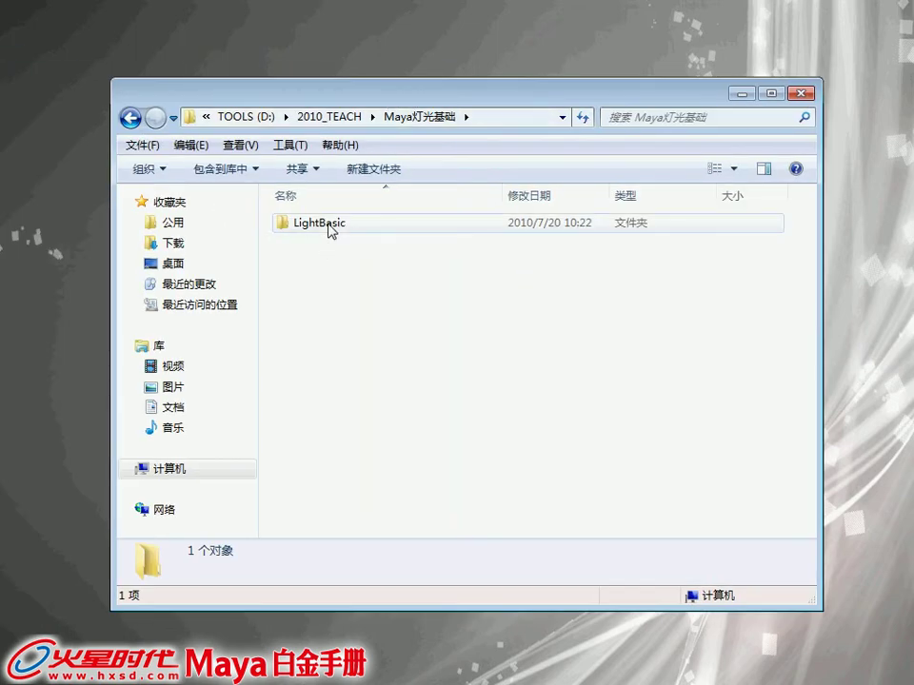
Browse into LightBasic > plug_in > GI_Joe2-v2.1-.1.
{"action": "double_click", "coordinate": [313, 220]}
{"action": "double_click", "coordinate": [300, 279]}
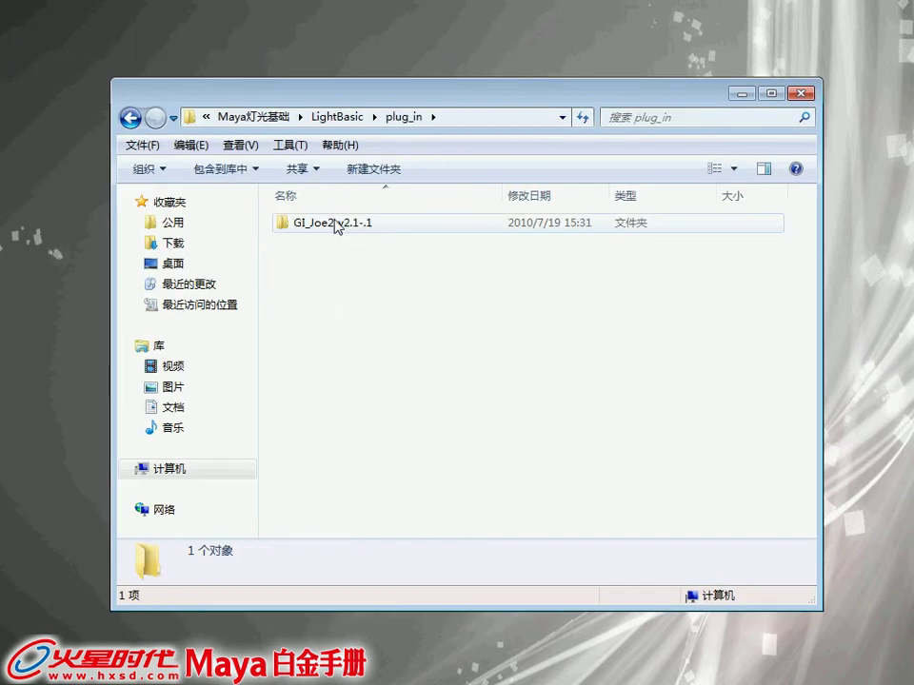
{"action": "double_click", "coordinate": [311, 225]}
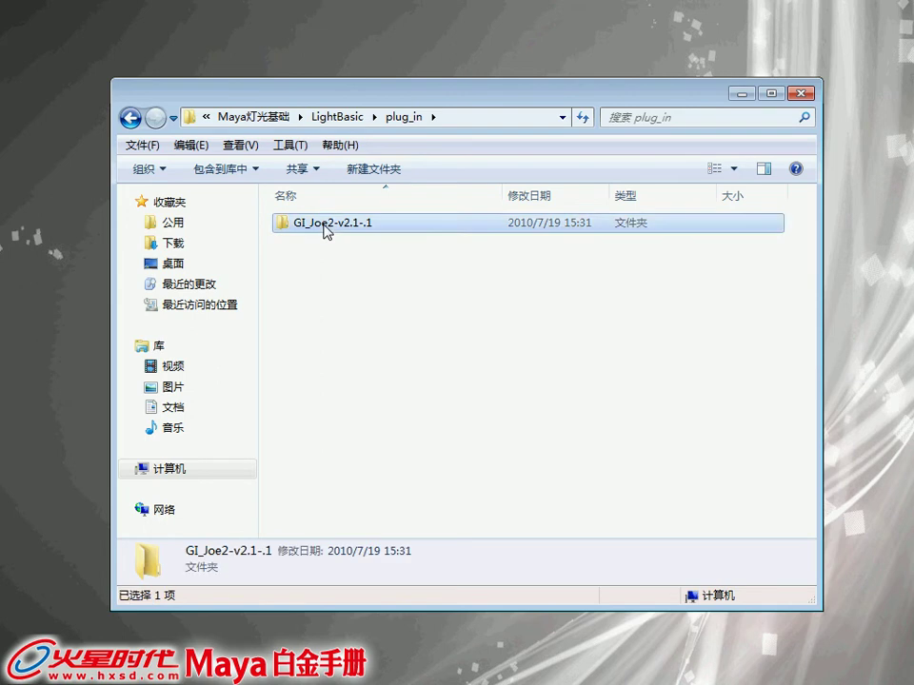
Select the GI_Joe script and GIJoe.lights together.
{"action": "left_click_drag", "start_coordinate": [366, 296], "coordinate": [320, 234]}
{"action": "left_click", "coordinate": [421, 346]}
{"action": "mouse_move", "coordinate": [408, 332]}
{"action": "left_mouse_down"}
{"action": "mouse_move", "coordinate": [301, 230]}
{"action": "mouse_move", "coordinate": [342, 89]}
{"action": "left_mouse_up"}
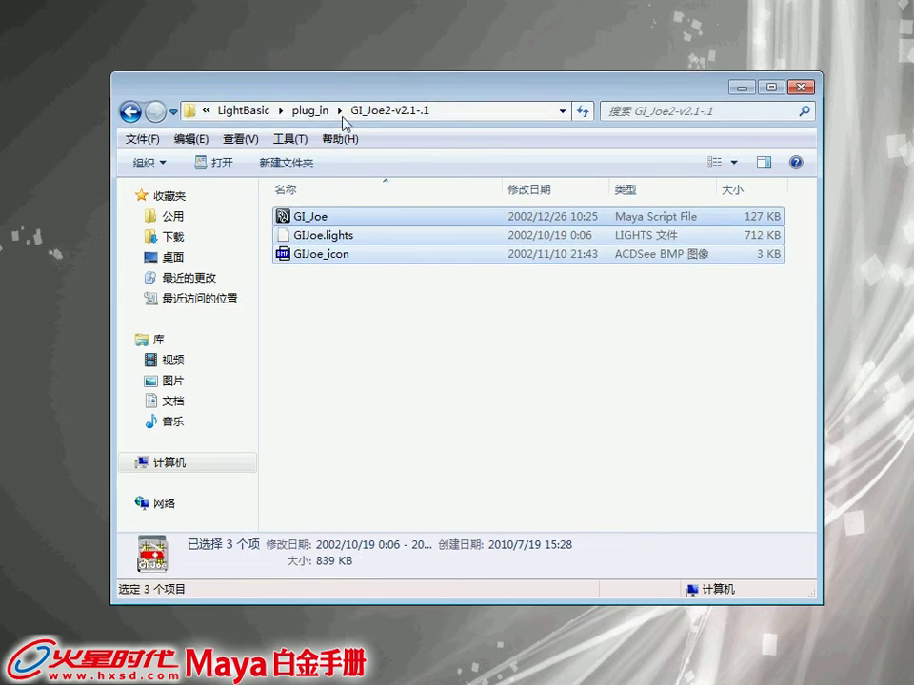
{"action": "left_click", "coordinate": [350, 307]}
{"action": "left_click", "coordinate": [326, 219]}
{"action": "left_click", "coordinate": [330, 237], "text": "ctrl"}
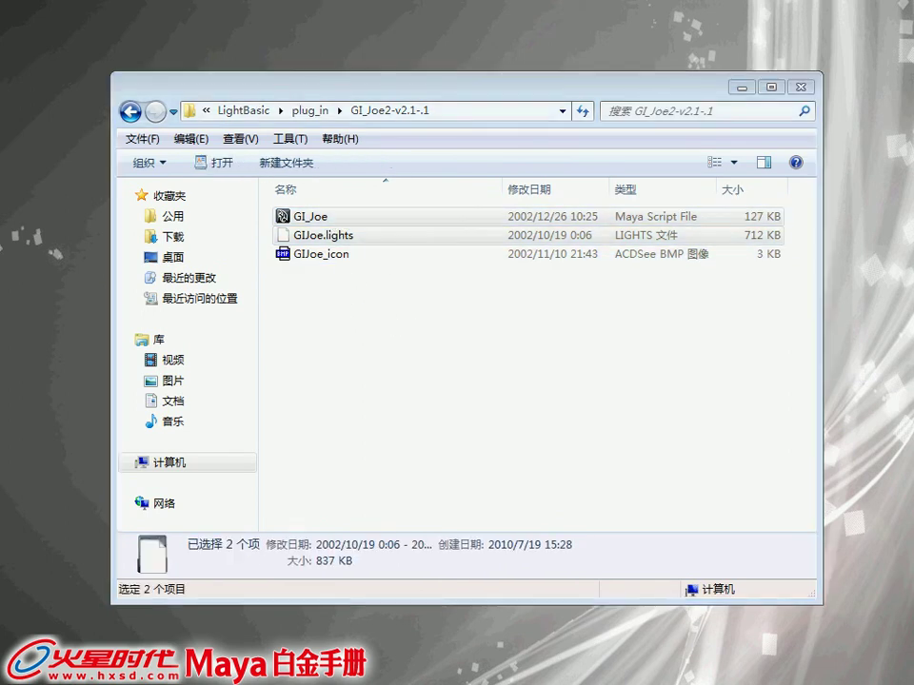
Paste GI_Joe and GIJoe.lights into Documents\maya\2011\scripts.
{"action": "double_click", "coordinate": [339, 328]}
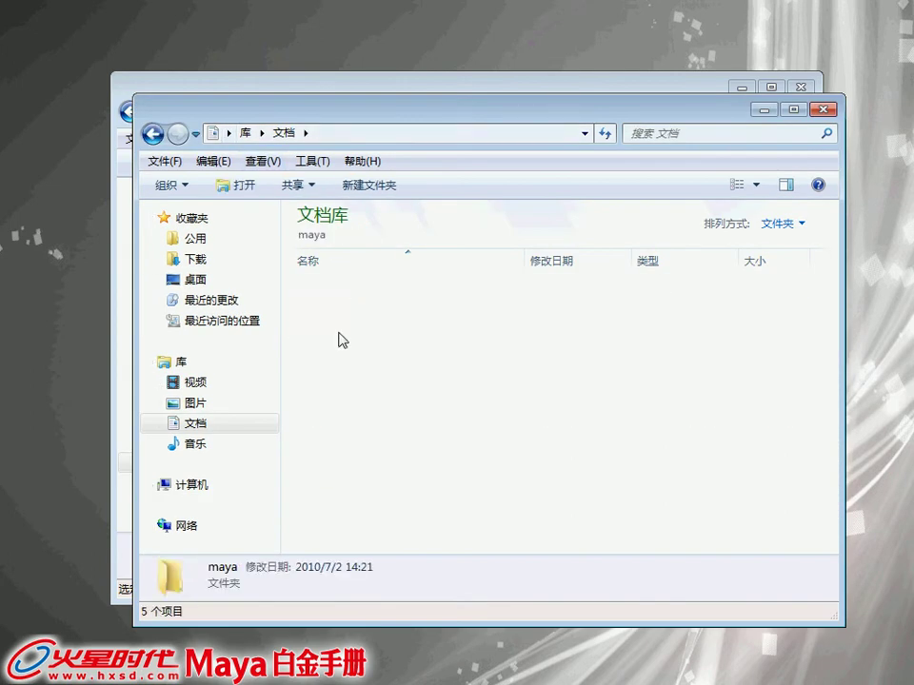
{"action": "left_click", "coordinate": [332, 307]}
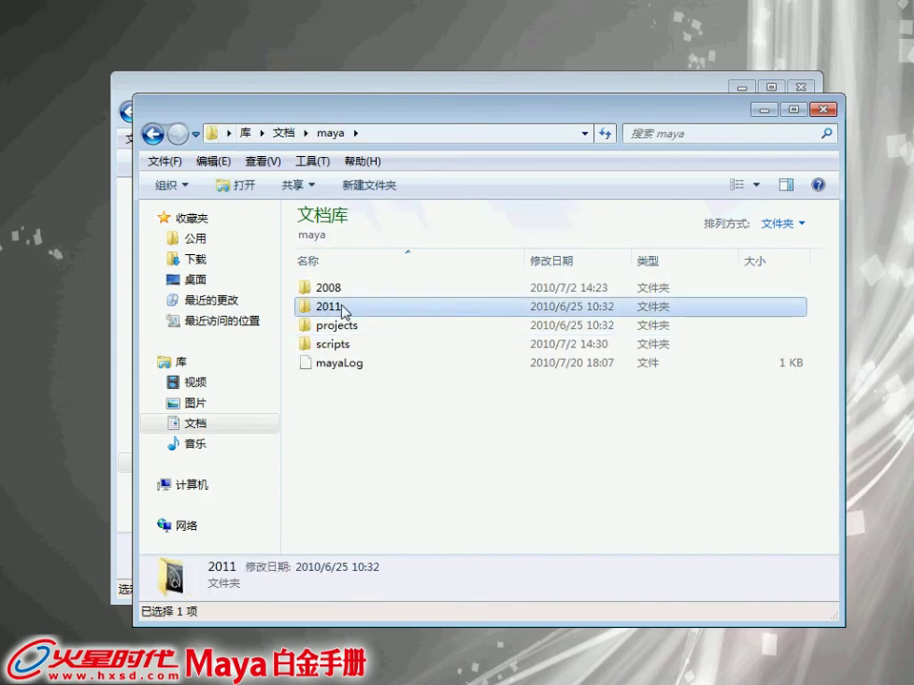
{"action": "double_click", "coordinate": [345, 309]}
{"action": "left_click", "coordinate": [316, 326]}
{"action": "double_click", "coordinate": [318, 326]}
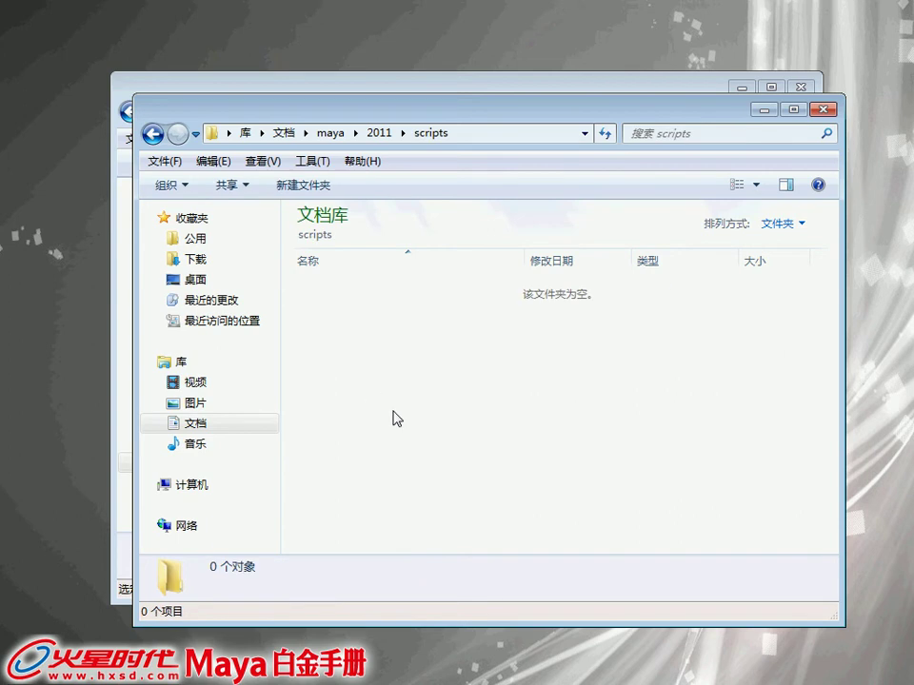
{"action": "key", "text": "ctrl+v"}
Paste GIJoe_icon into maya\2011\prefs\icons, replacing the existing file, and close that window.
{"action": "left_click_drag", "start_coordinate": [402, 116], "coordinate": [454, 362]}
{"action": "left_click", "coordinate": [351, 316]}
{"action": "left_click", "coordinate": [322, 255]}
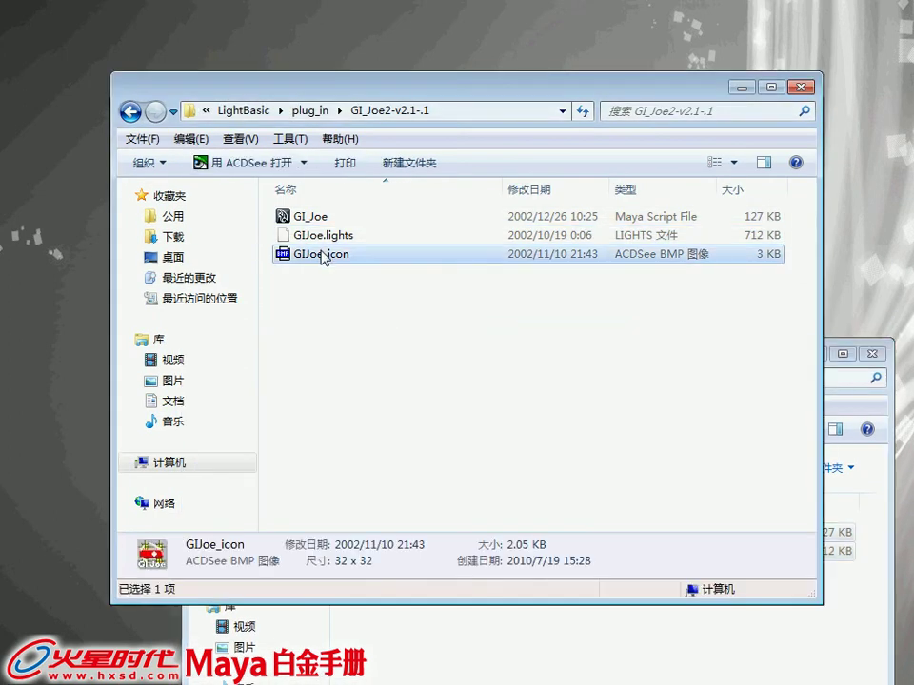
{"action": "left_click", "coordinate": [527, 672]}
{"action": "left_click", "coordinate": [424, 375]}
{"action": "left_click_drag", "start_coordinate": [443, 362], "coordinate": [421, 190]}
{"action": "double_click", "coordinate": [361, 363]}
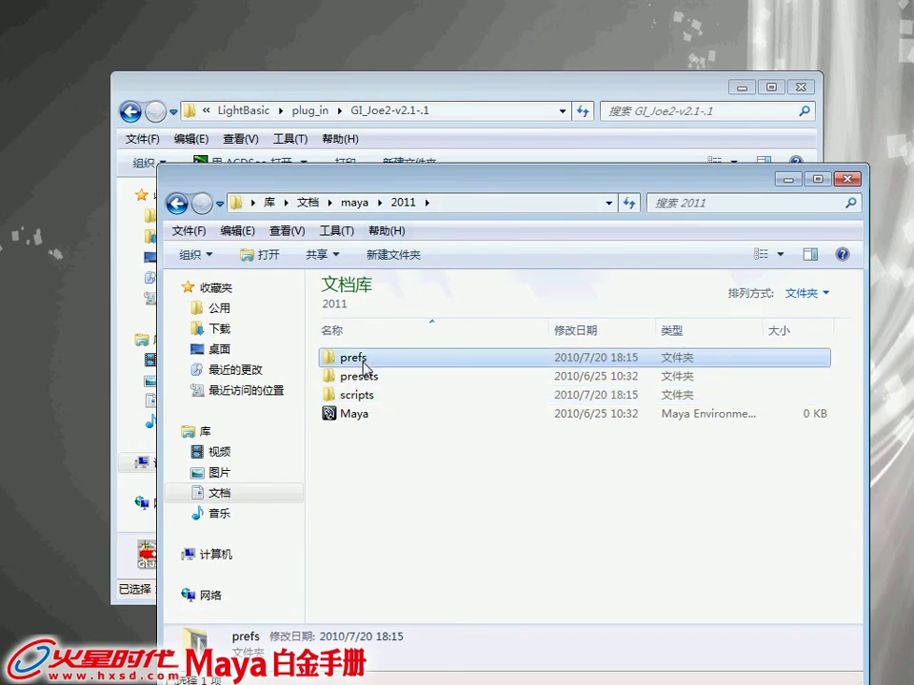
{"action": "double_click", "coordinate": [364, 366]}
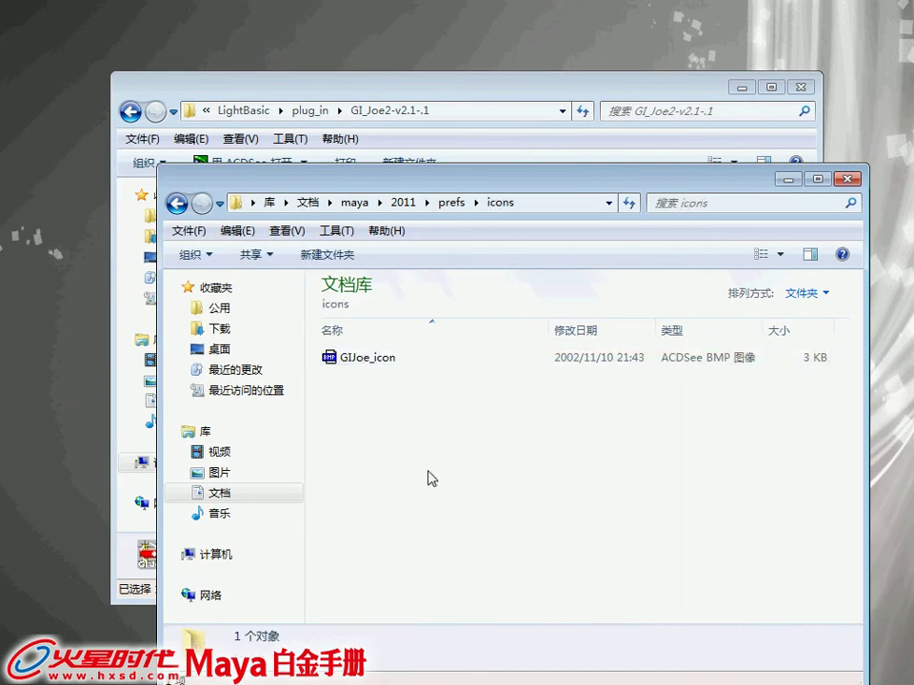
{"action": "key", "text": "ctrl+v"}
{"action": "left_click", "coordinate": [286, 202]}
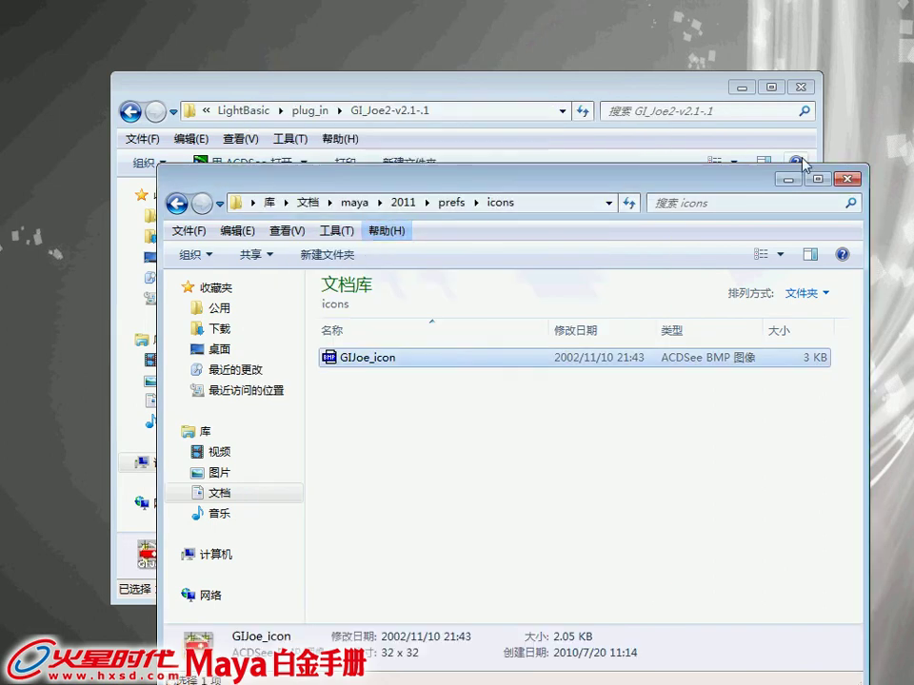
{"action": "left_click", "coordinate": [847, 179]}
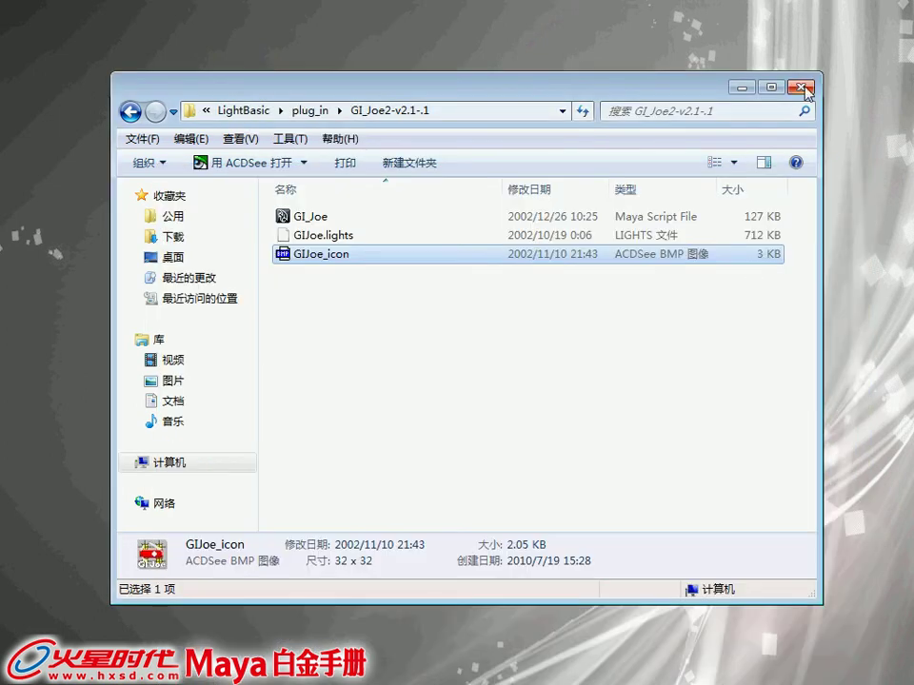
{"action": "left_click", "coordinate": [582, 387]}
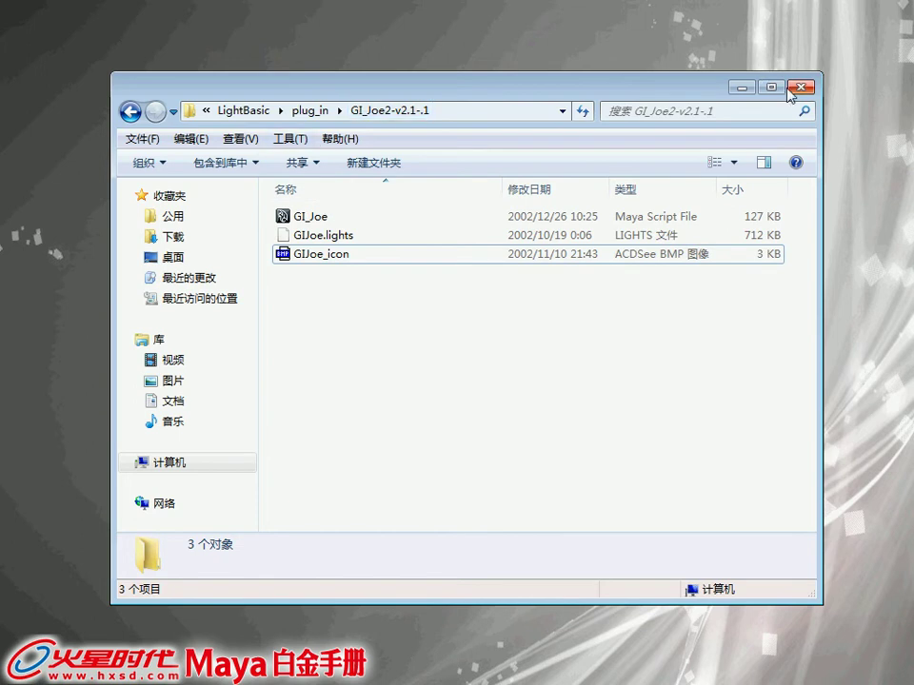
Close the GI_Joe2 folder, go to Documents\maya\2011\scripts and select the GI_Joe script.
{"action": "left_click", "coordinate": [800, 86]}
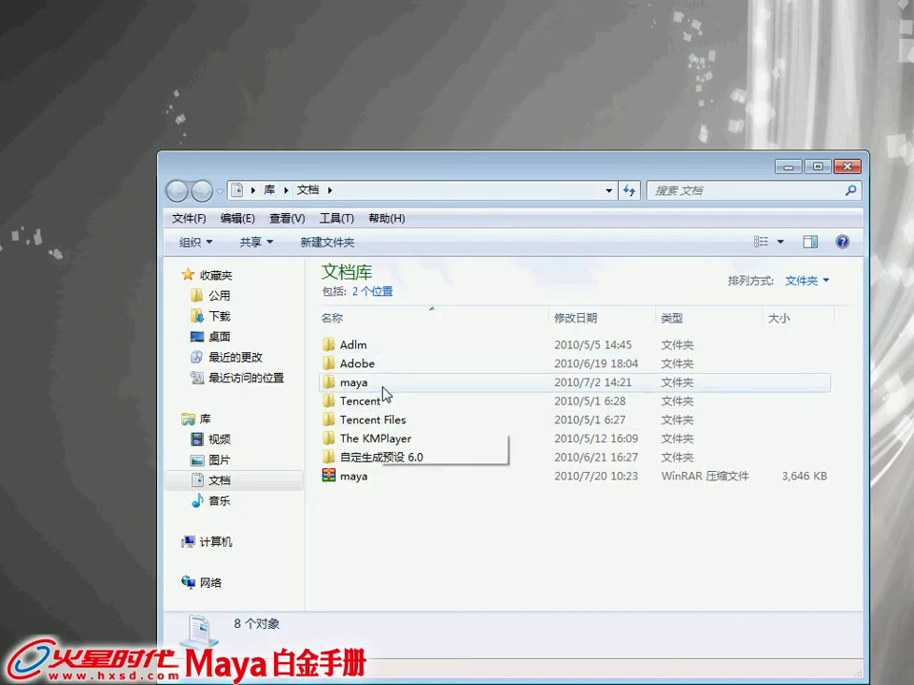
{"action": "left_click", "coordinate": [354, 382]}
{"action": "left_click", "coordinate": [351, 400]}
{"action": "left_click", "coordinate": [353, 386]}
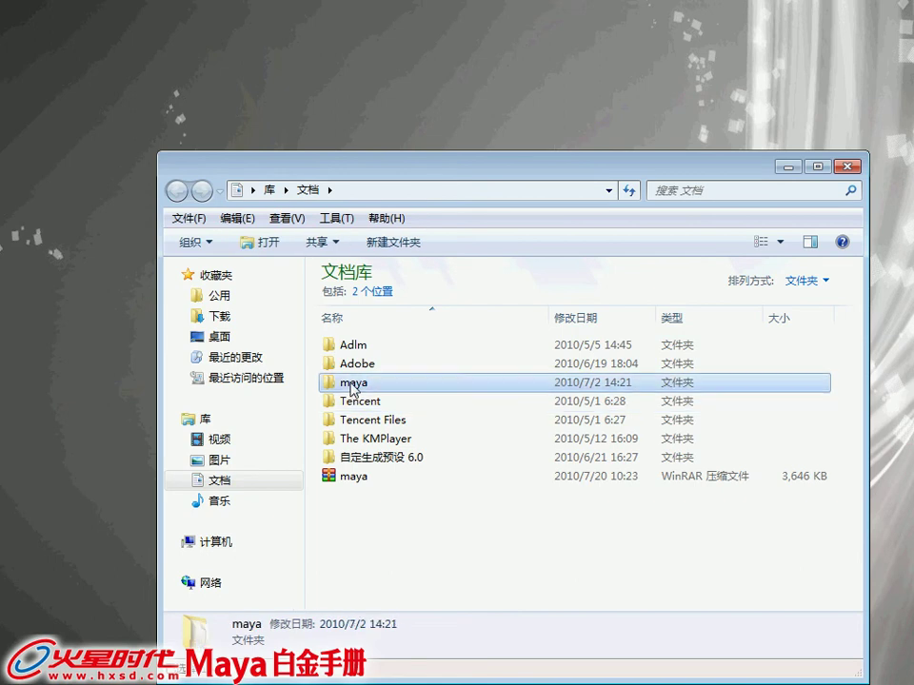
{"action": "double_click", "coordinate": [351, 384]}
{"action": "left_click", "coordinate": [365, 363]}
{"action": "double_click", "coordinate": [363, 366]}
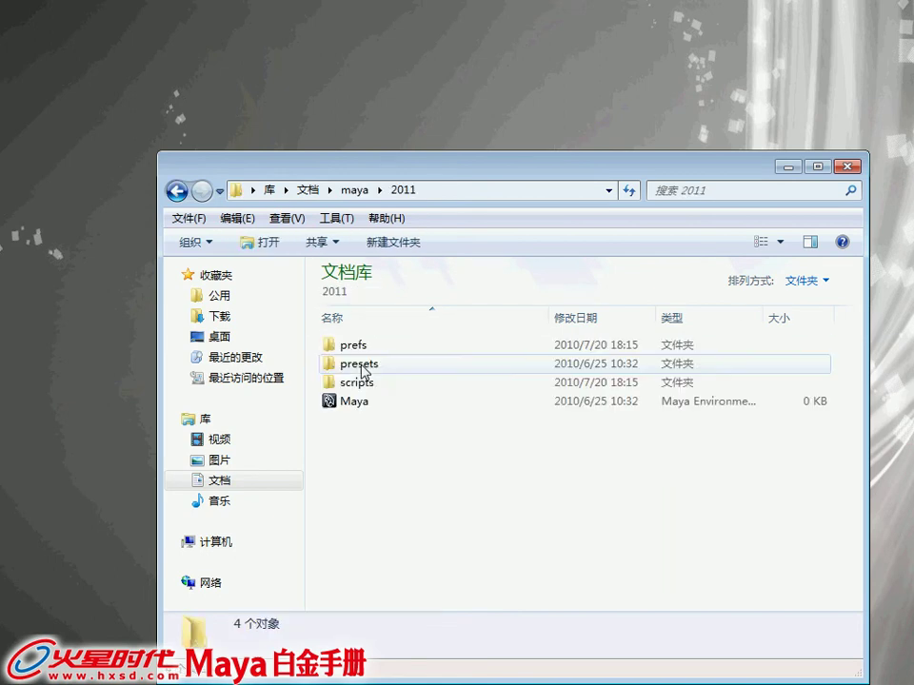
{"action": "double_click", "coordinate": [357, 381]}
{"action": "left_click", "coordinate": [359, 348]}
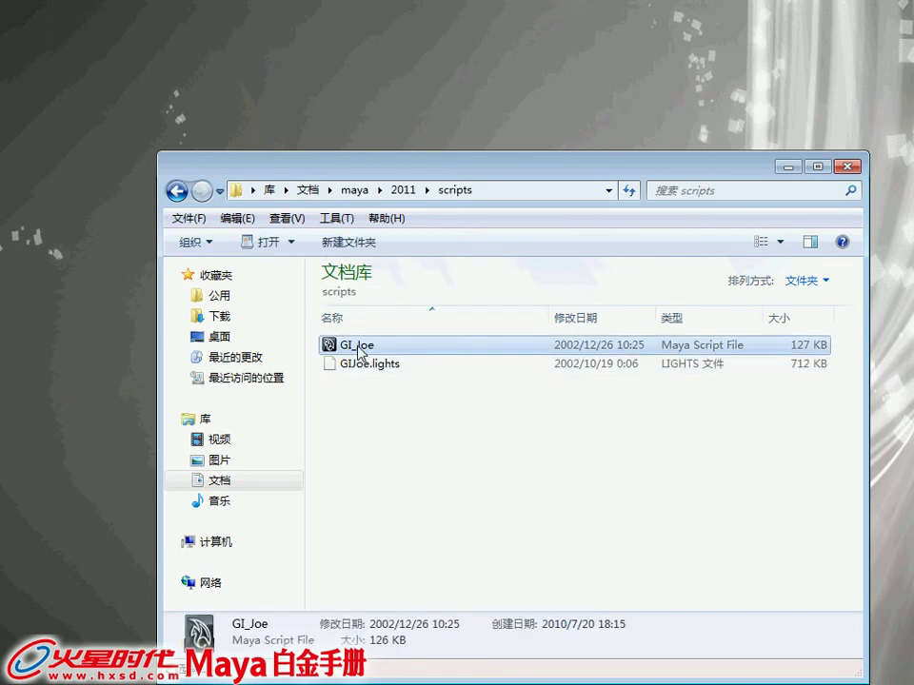
{"action": "right_click", "coordinate": [358, 348]}
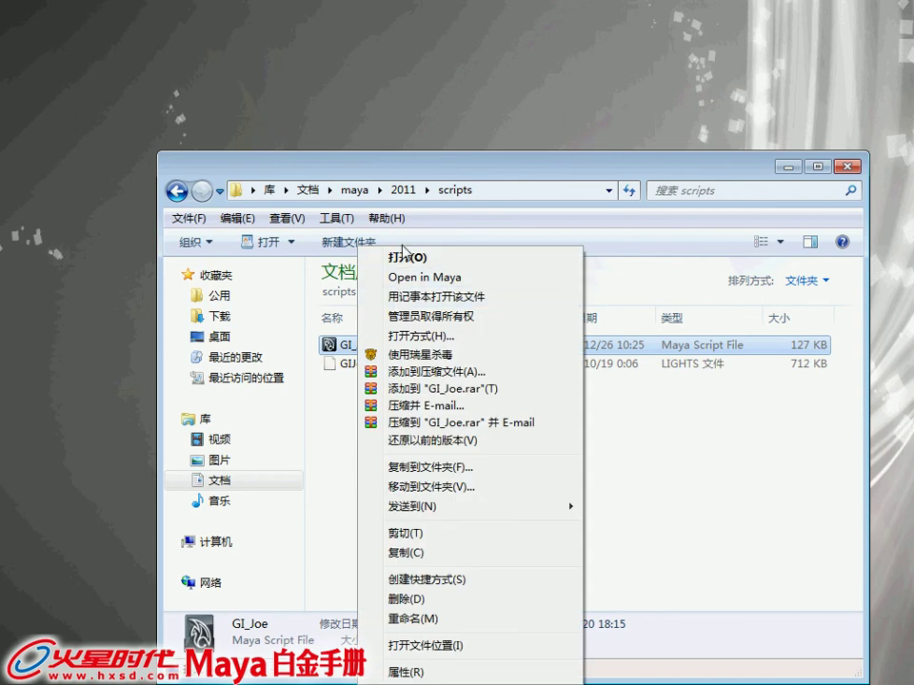
Open the GI_Joe script in Notepad and select the old e:/vfx path on line 57.
{"action": "left_click", "coordinate": [420, 299]}
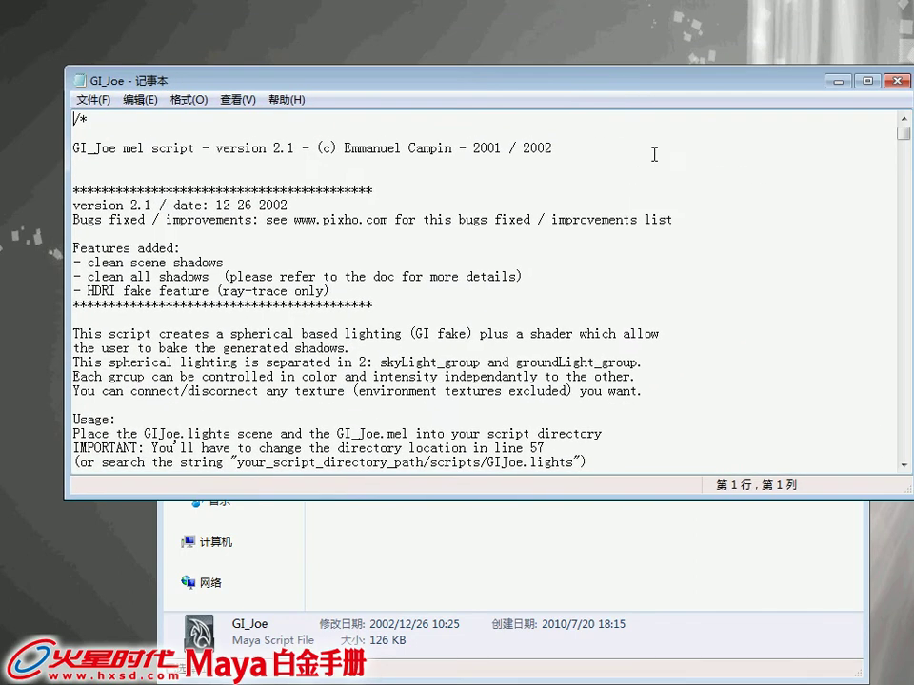
{"action": "left_click", "coordinate": [741, 268]}
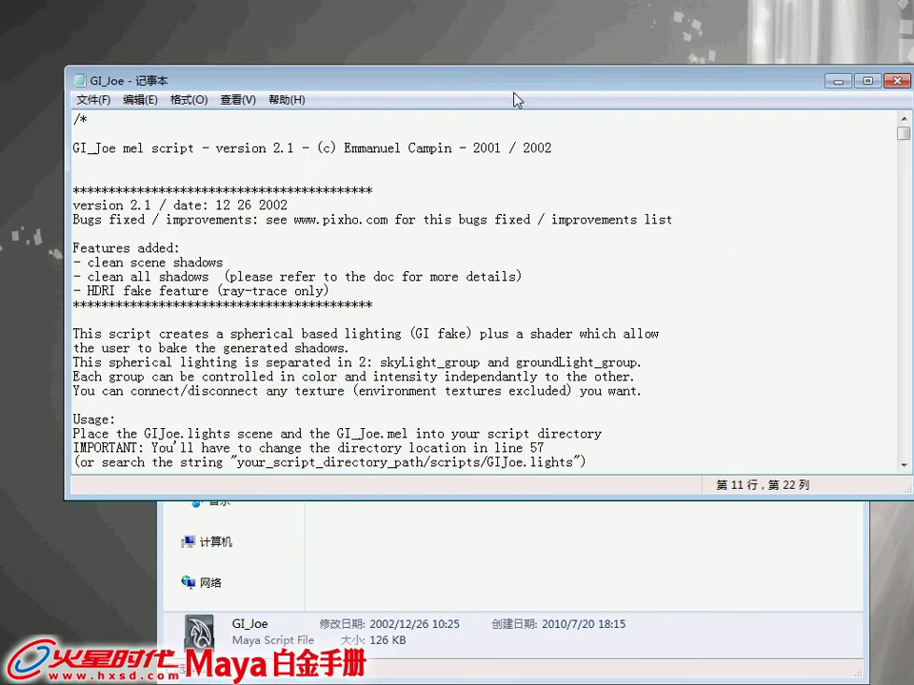
{"action": "left_click_drag", "start_coordinate": [521, 91], "coordinate": [530, 500]}
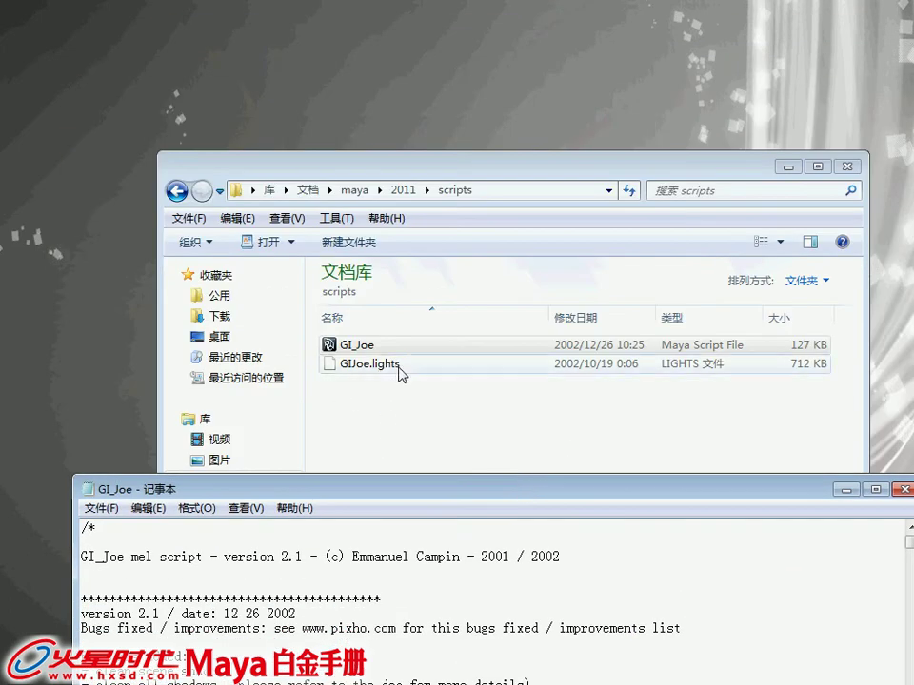
{"action": "left_click_drag", "start_coordinate": [393, 495], "coordinate": [329, 114]}
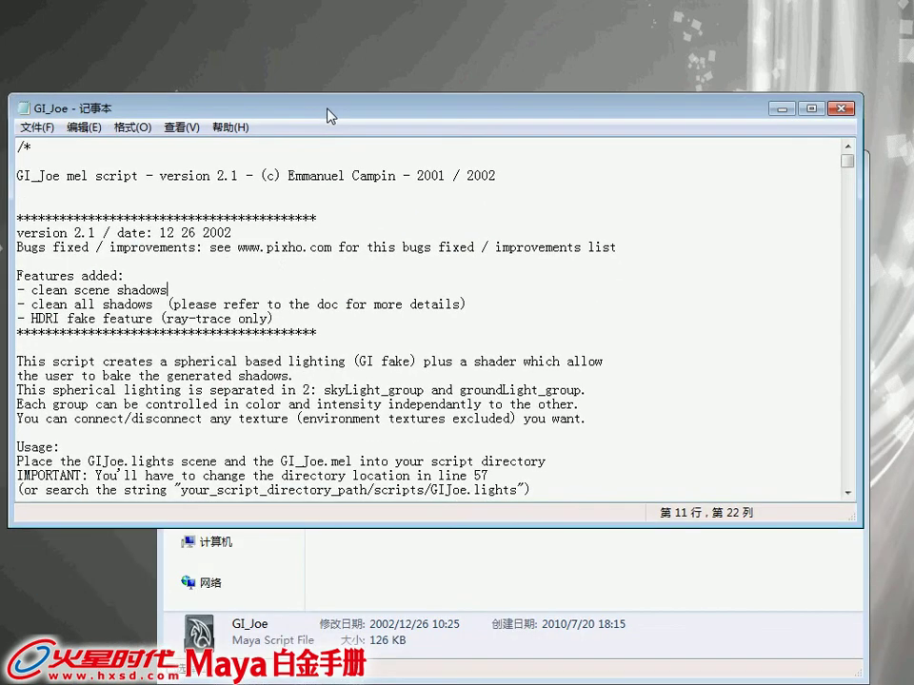
{"action": "scroll", "coordinate": [542, 310], "scroll_direction": "down", "scroll_amount": 6}
{"action": "scroll", "coordinate": [548, 321], "scroll_direction": "down", "scroll_amount": 5}
{"action": "scroll", "coordinate": [546, 325], "scroll_direction": "down", "scroll_amount": 4}
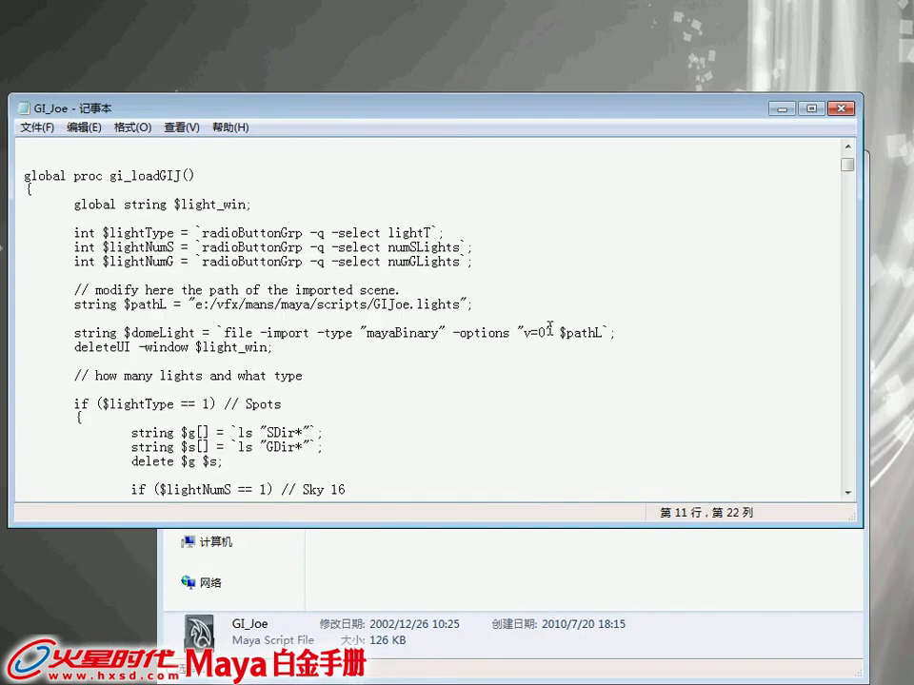
{"action": "left_click_drag", "start_coordinate": [194, 305], "coordinate": [467, 304]}
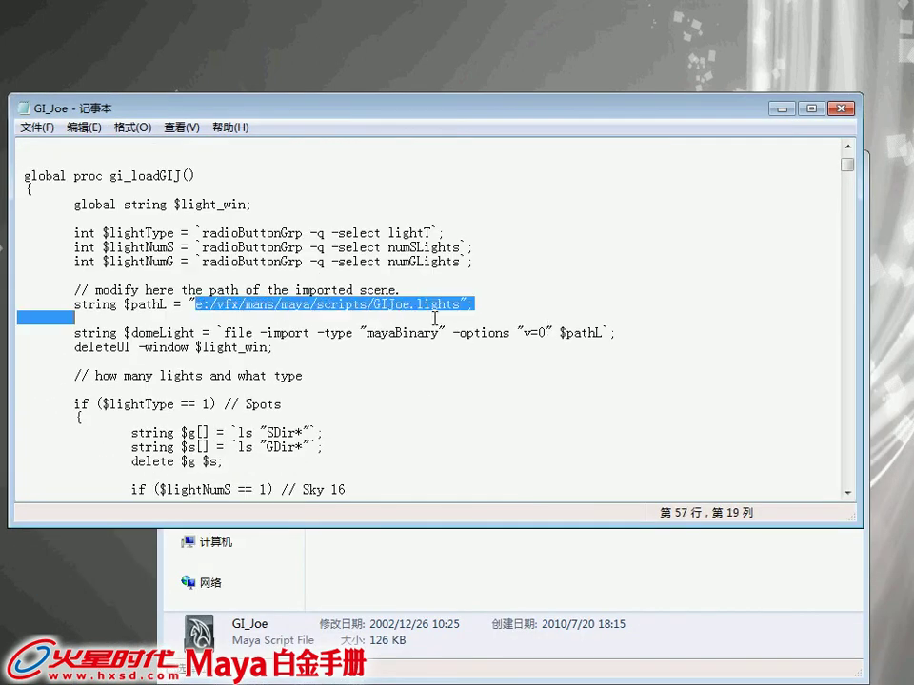
Replace the old folder part of line 57's path with the copied local scripts folder path.
{"action": "left_click", "coordinate": [524, 591]}
{"action": "left_click", "coordinate": [550, 197]}
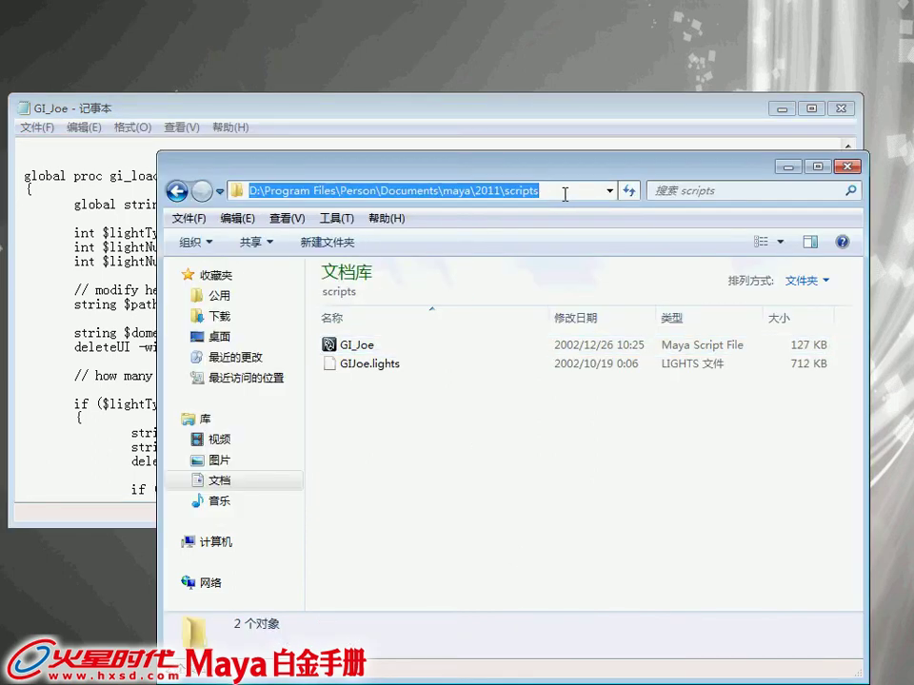
{"action": "mouse_move", "coordinate": [426, 162]}
{"action": "left_mouse_down"}
{"action": "mouse_move", "coordinate": [474, 407]}
{"action": "mouse_move", "coordinate": [463, 383]}
{"action": "left_mouse_up"}
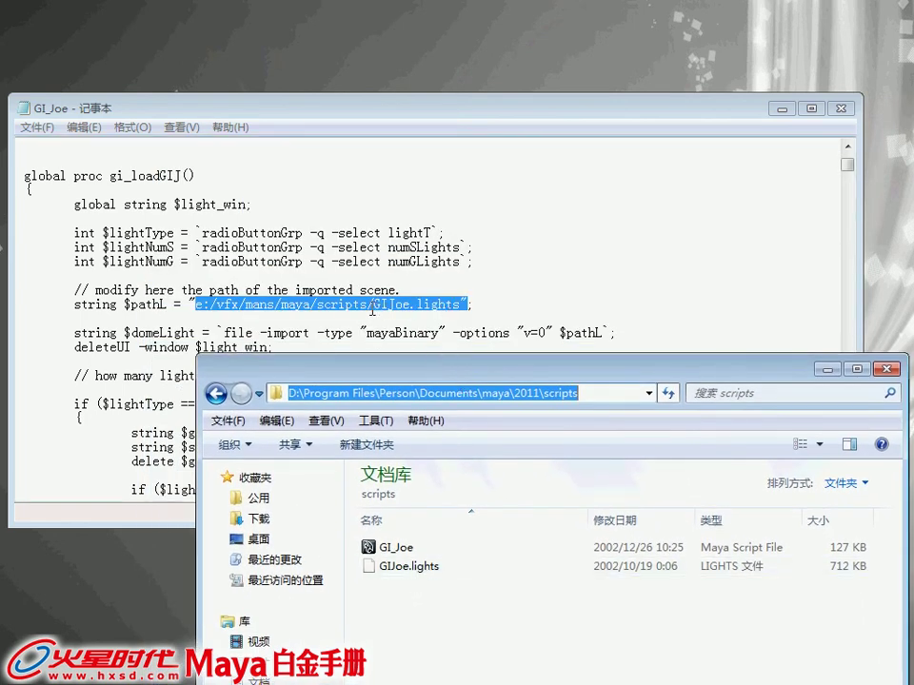
{"action": "left_click_drag", "start_coordinate": [373, 307], "coordinate": [195, 307]}
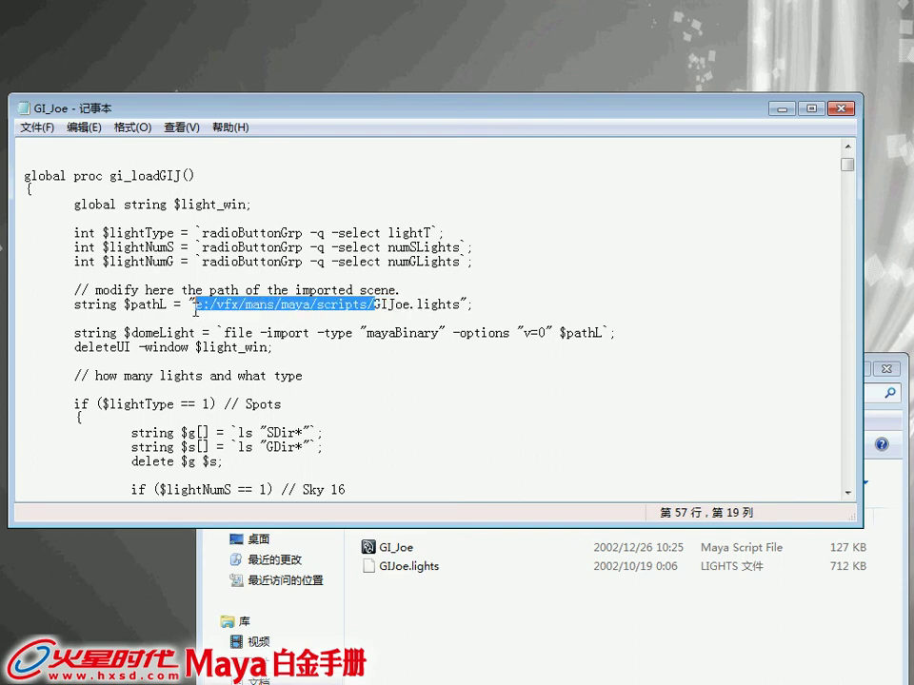
{"action": "key", "text": "BackSpace"}
{"action": "type", "text": "D:\\Program Files\\Person\\Documents\\maya\\2011\\scripts"}
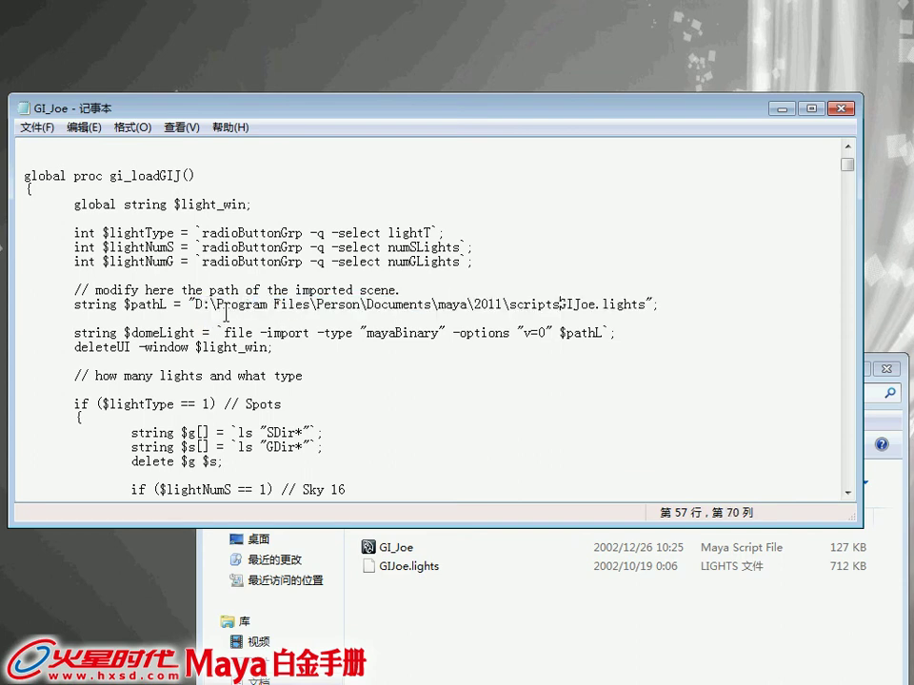
Change every backslash in the new path to a forward slash, ending with scripts/, then save and close.
{"action": "left_click", "coordinate": [215, 304]}
{"action": "key", "text": "BackSpace"}
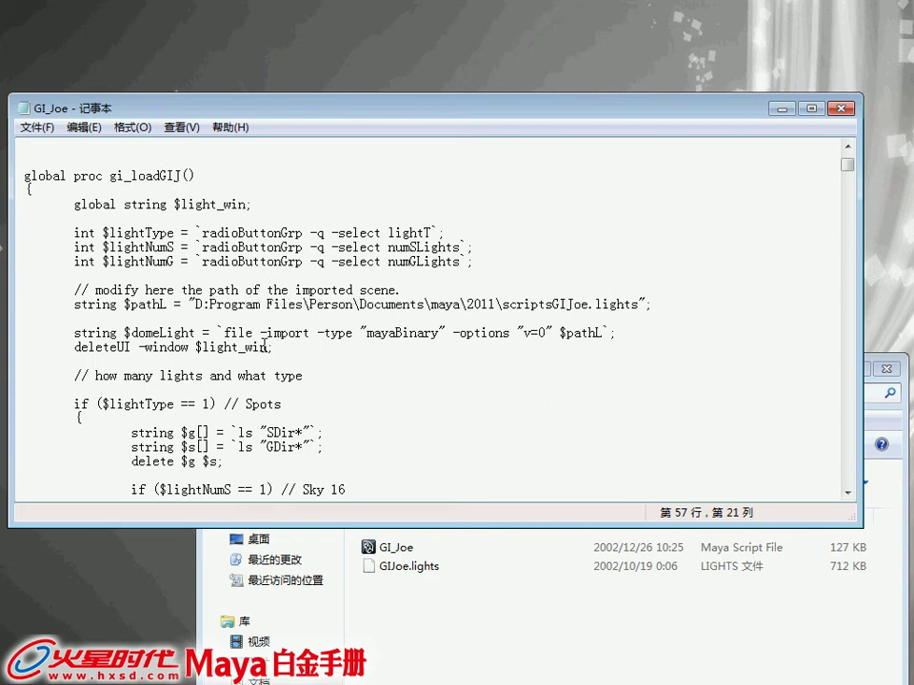
{"action": "type", "text": "/"}
{"action": "left_click", "coordinate": [307, 305]}
{"action": "key", "text": "BackSpace"}
{"action": "type", "text": "/"}
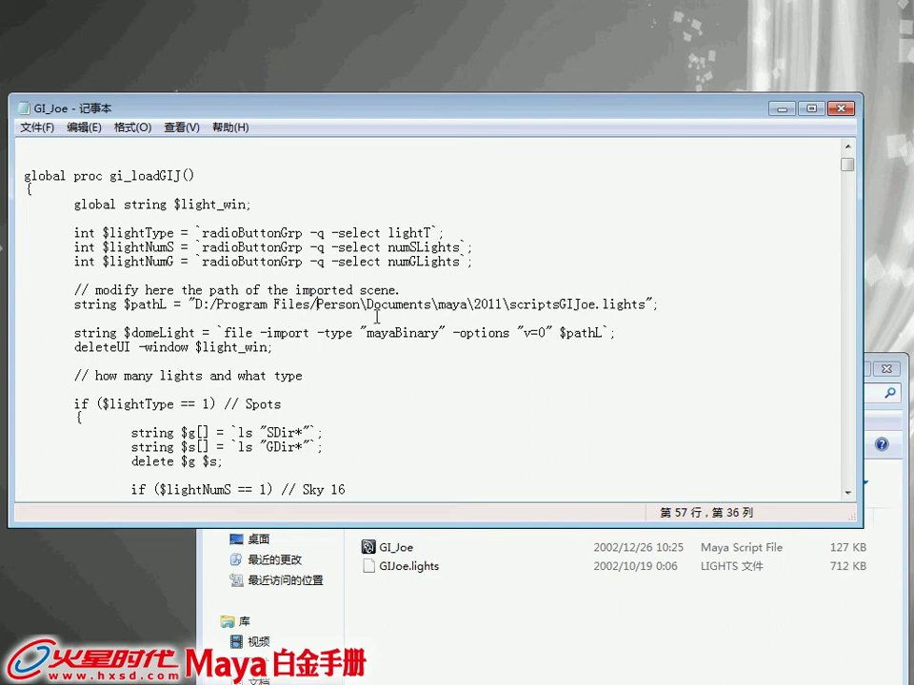
{"action": "left_click", "coordinate": [362, 304]}
{"action": "key", "text": "BackSpace"}
{"action": "type", "text": "/"}
{"action": "left_click", "coordinate": [440, 305]}
{"action": "key", "text": "BackSpace"}
{"action": "type", "text": "/"}
{"action": "left_click", "coordinate": [474, 305]}
{"action": "key", "text": "BackSpace"}
{"action": "type", "text": "/"}
{"action": "left_click", "coordinate": [510, 304]}
{"action": "key", "text": "BackSpace"}
{"action": "type", "text": "/"}
{"action": "left_click", "coordinate": [562, 305]}
{"action": "type", "text": "/"}
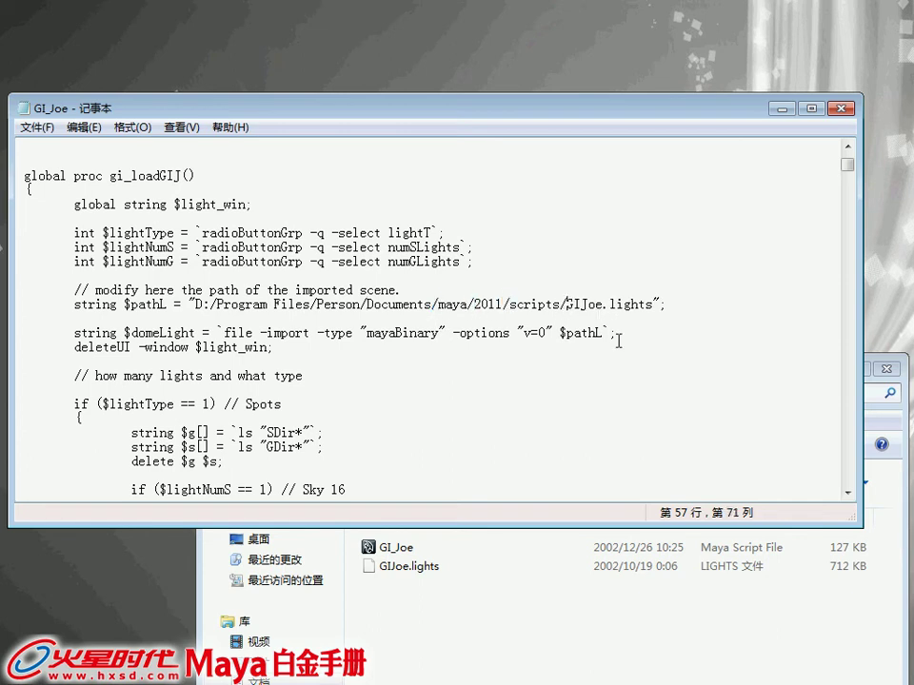
{"action": "key", "text": "ctrl+s"}
{"action": "left_click", "coordinate": [839, 107]}
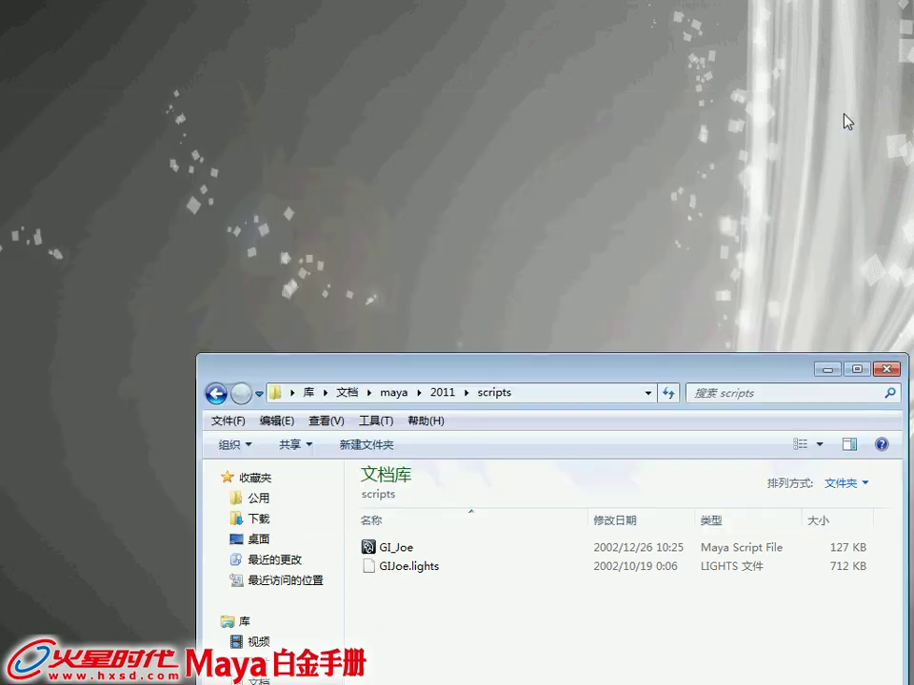
Close the scripts folder and launch the GI_Joe preload window from the MEL command line.
{"action": "left_click", "coordinate": [888, 371]}
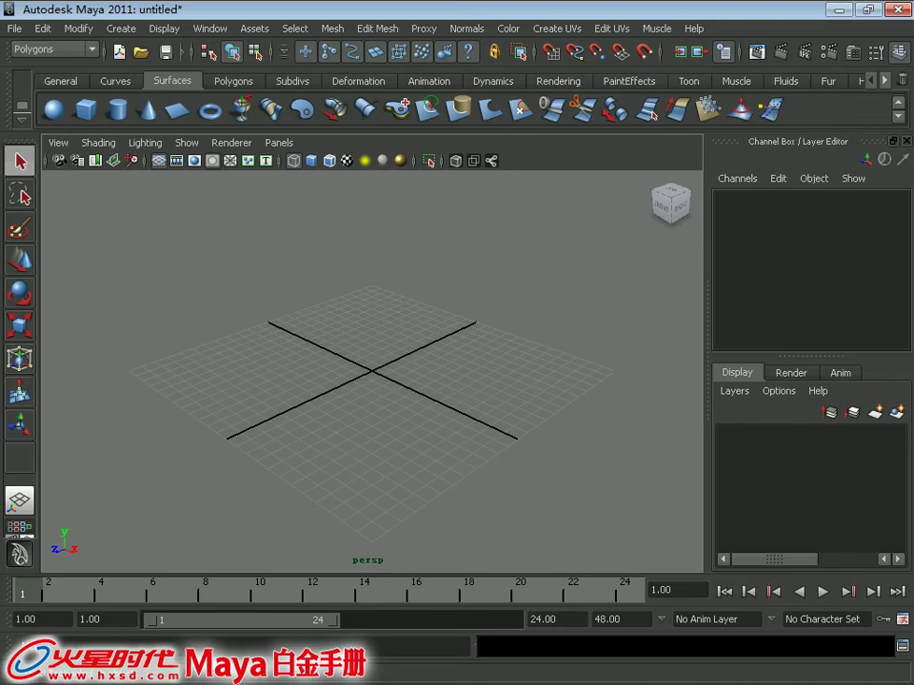
{"action": "left_click", "coordinate": [138, 646]}
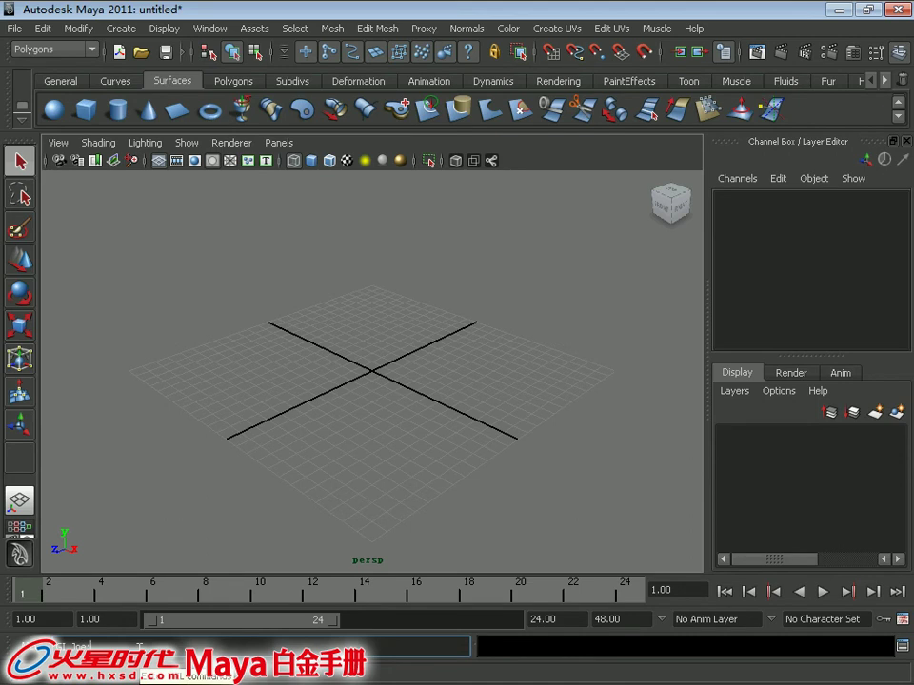
{"action": "key", "text": "Return"}
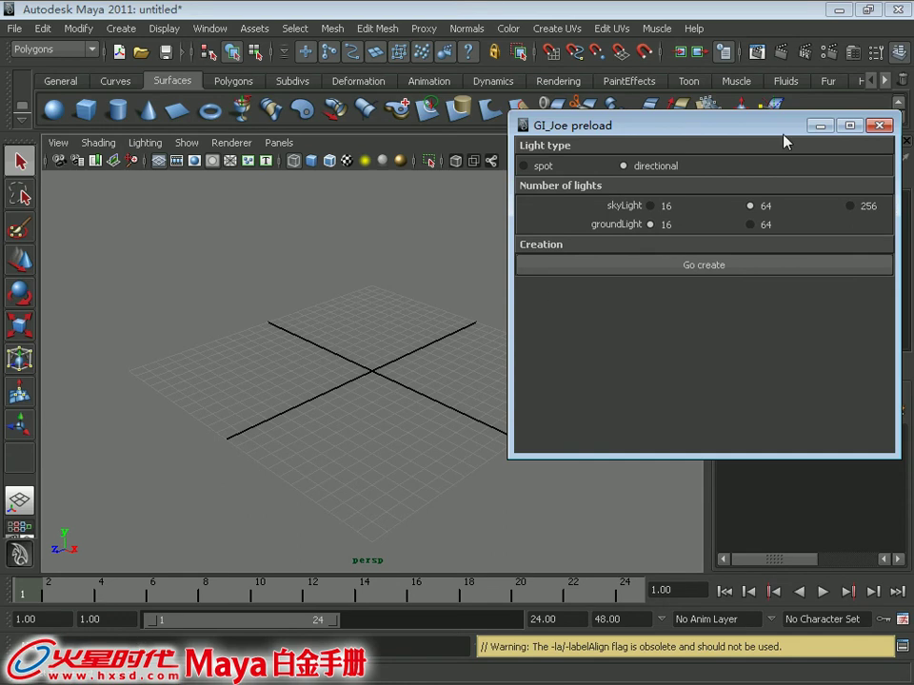
{"action": "left_click_drag", "start_coordinate": [609, 139], "coordinate": [505, 208]}
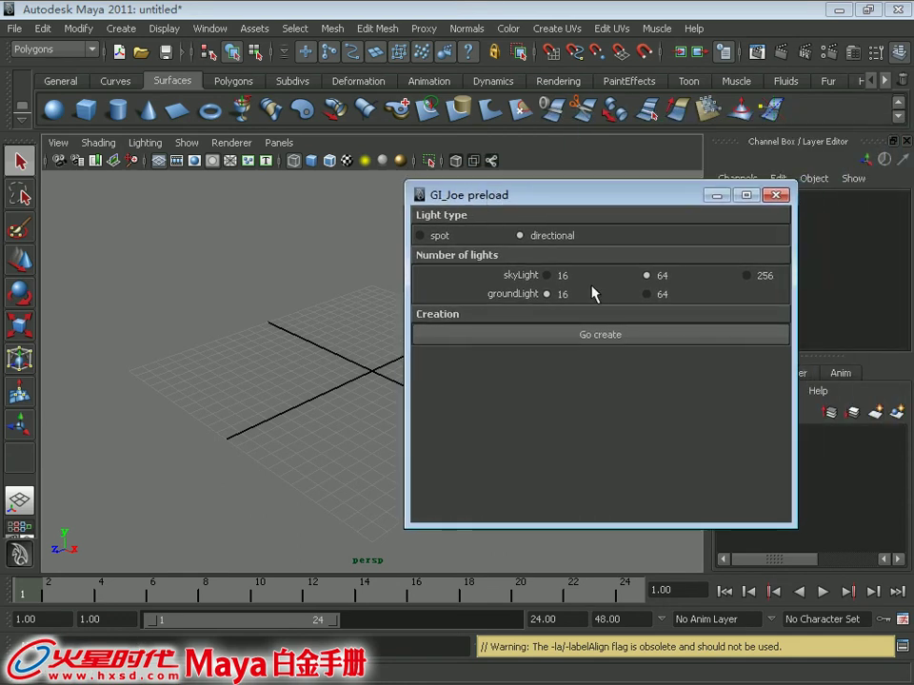
Build a GI_Joe rig of 16 directional sky lights.
{"action": "left_click", "coordinate": [534, 240]}
{"action": "left_click", "coordinate": [546, 276]}
{"action": "left_click", "coordinate": [626, 339]}
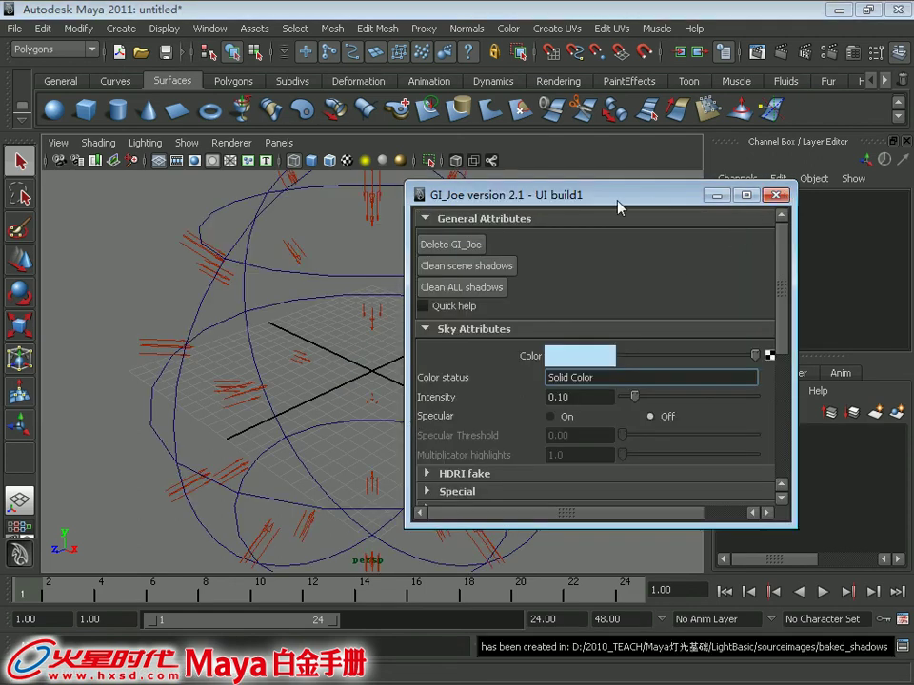
Enlarge and close the GI_Joe settings window, then request a new empty scene.
{"action": "left_click_drag", "start_coordinate": [599, 197], "coordinate": [467, 129]}
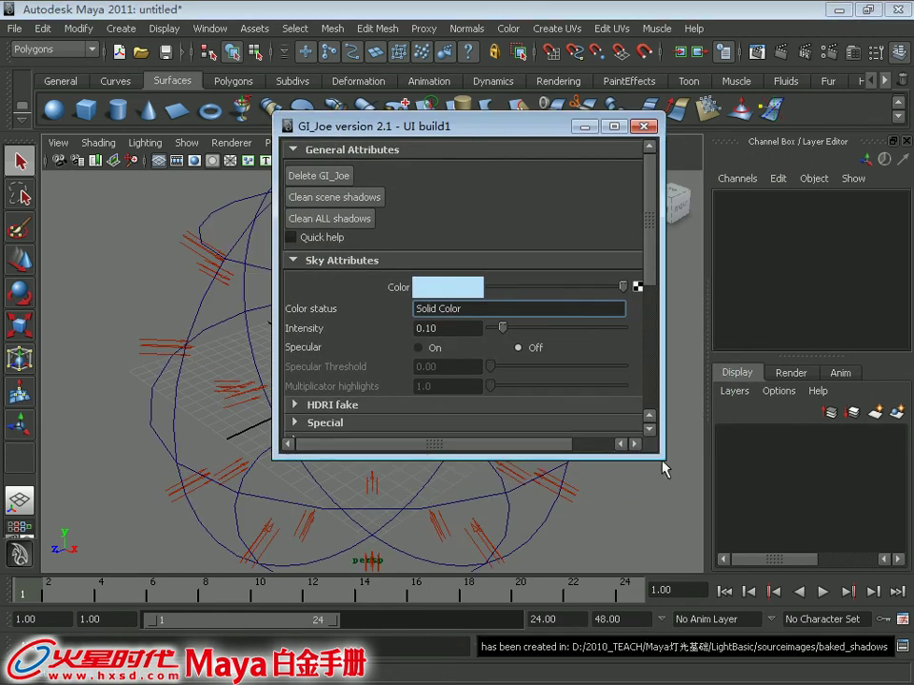
{"action": "left_click_drag", "start_coordinate": [663, 460], "coordinate": [739, 536]}
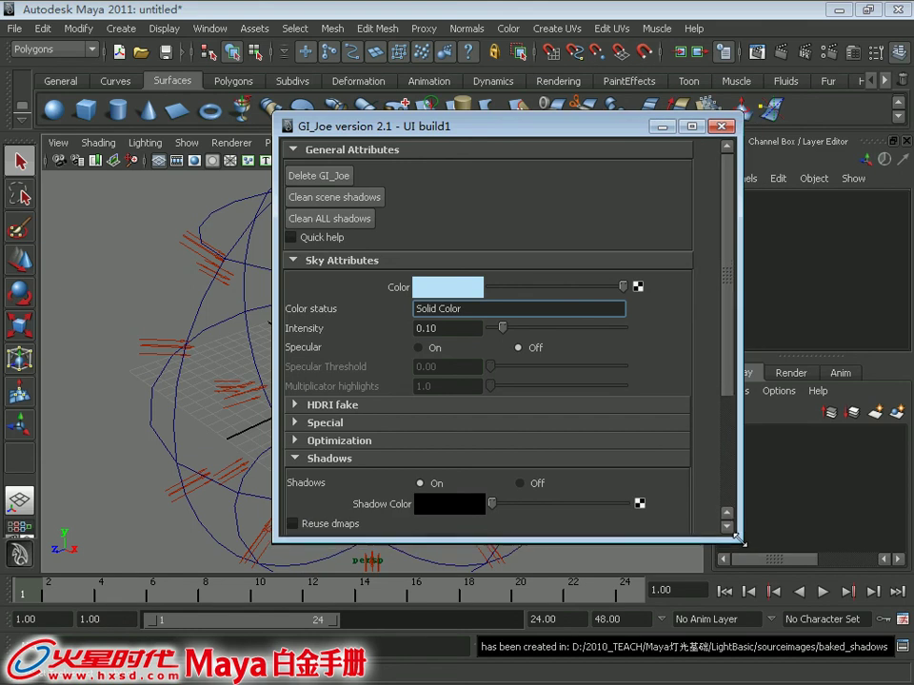
{"action": "left_click", "coordinate": [721, 127]}
{"action": "mouse_move", "coordinate": [407, 371]}
{"action": "left_mouse_down", "text": "alt"}
{"action": "mouse_move", "coordinate": [436, 316]}
{"action": "mouse_move", "coordinate": [425, 324]}
{"action": "left_mouse_up", "text": "alt"}
{"action": "key", "text": "ctrl+n"}
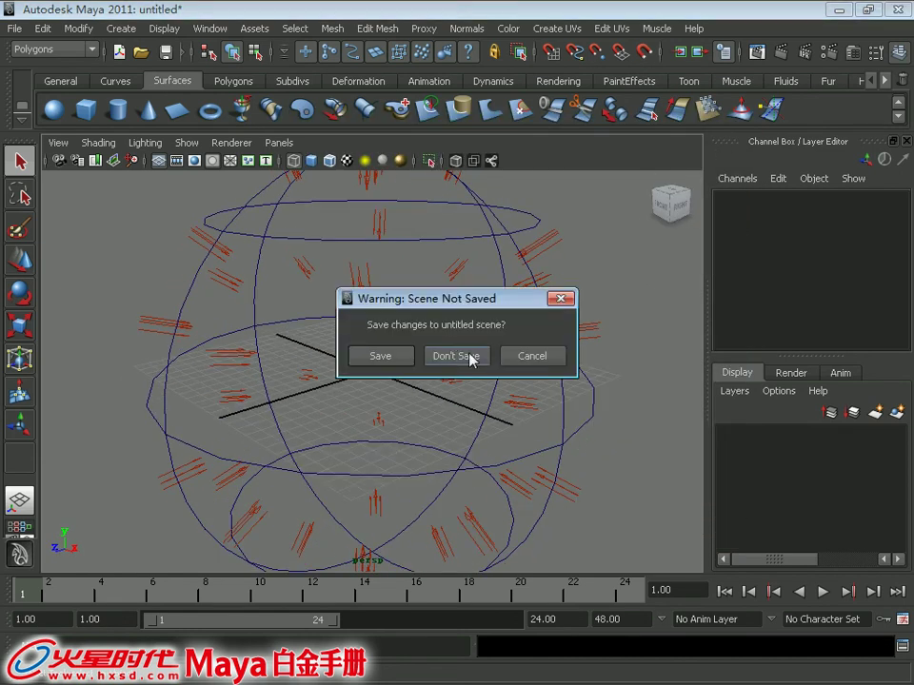
Discard the test rig without saving and bring up the Script Editor.
{"action": "left_click", "coordinate": [474, 368]}
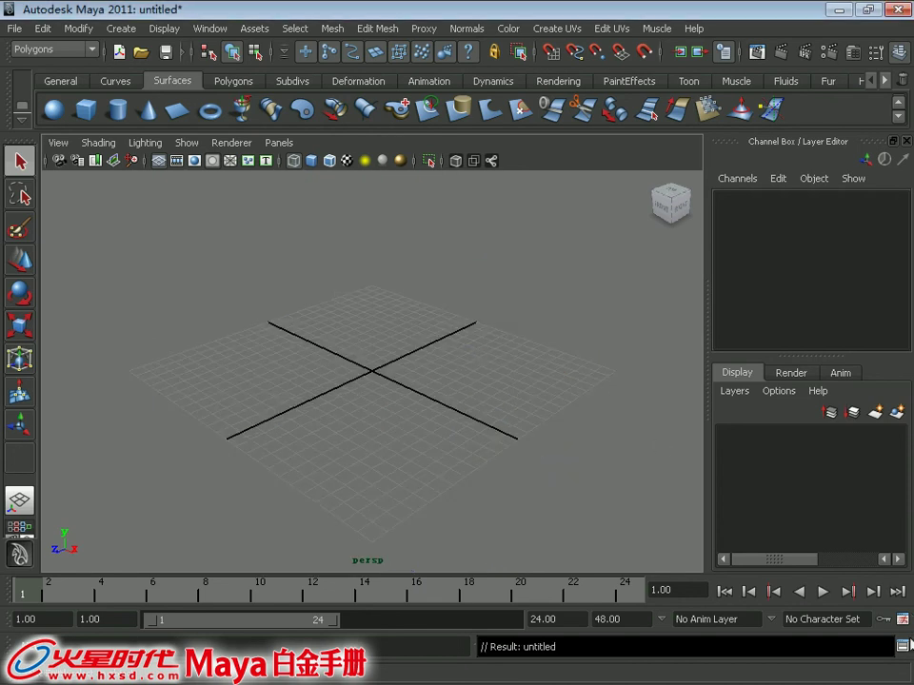
{"action": "left_click", "coordinate": [902, 646]}
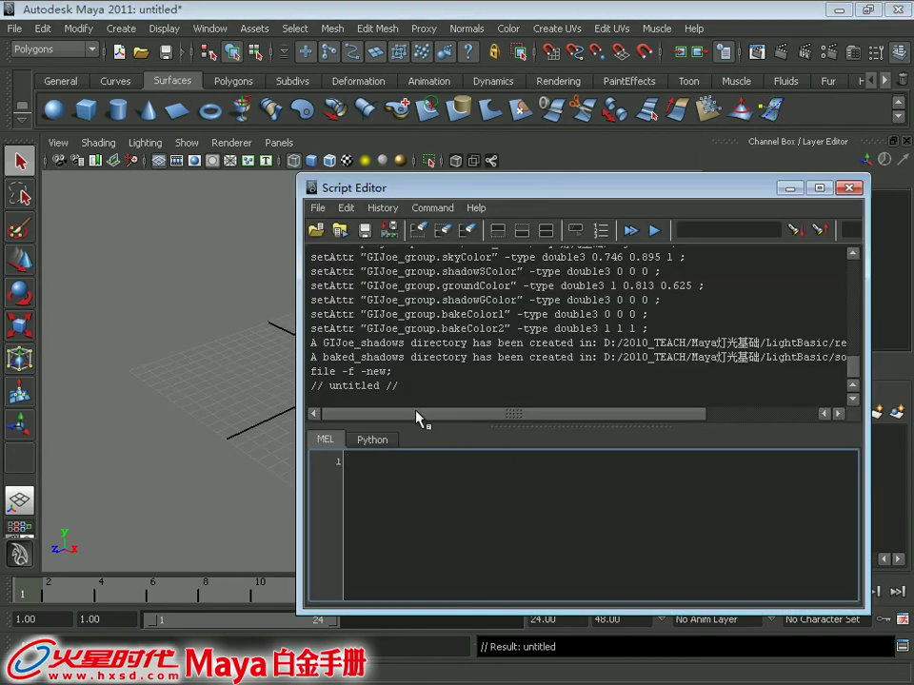
{"action": "left_click", "coordinate": [861, 359]}
{"action": "mouse_move", "coordinate": [862, 359]}
{"action": "left_mouse_down"}
{"action": "mouse_move", "coordinate": [865, 297]}
{"action": "mouse_move", "coordinate": [865, 339]}
{"action": "left_mouse_up"}
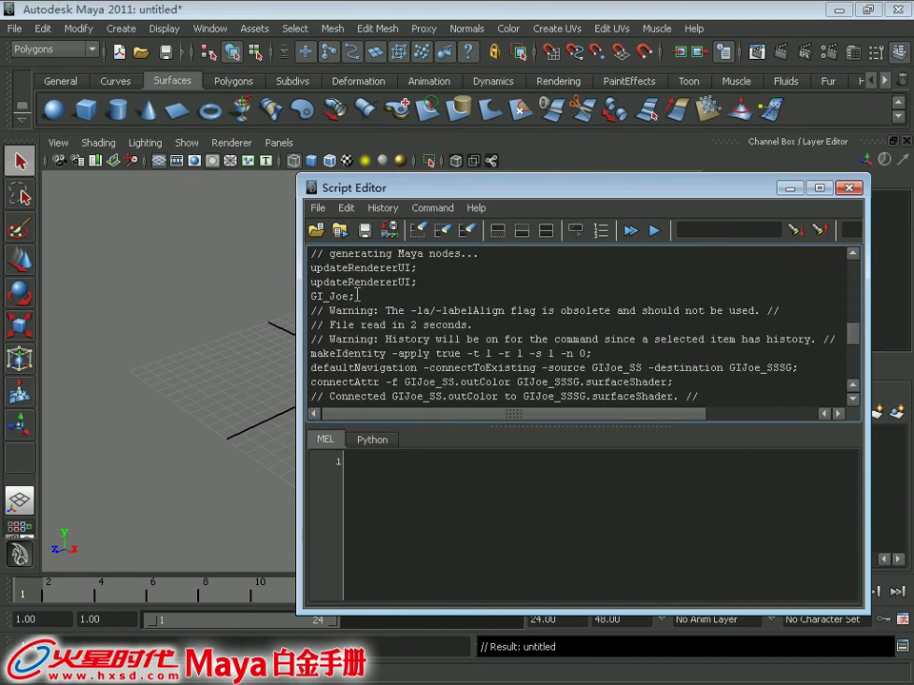
Save the 'GI_Joe;' command from the Script Editor history to the Custom shelf as MEL.
{"action": "left_click_drag", "start_coordinate": [357, 295], "coordinate": [311, 296]}
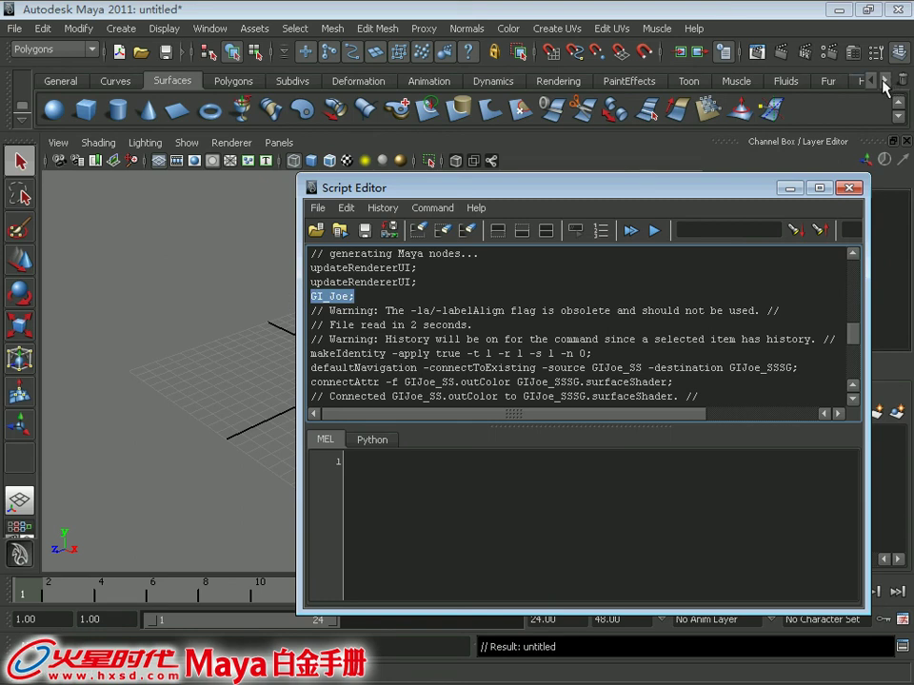
{"action": "left_click", "coordinate": [884, 81]}
{"action": "left_click", "coordinate": [835, 80]}
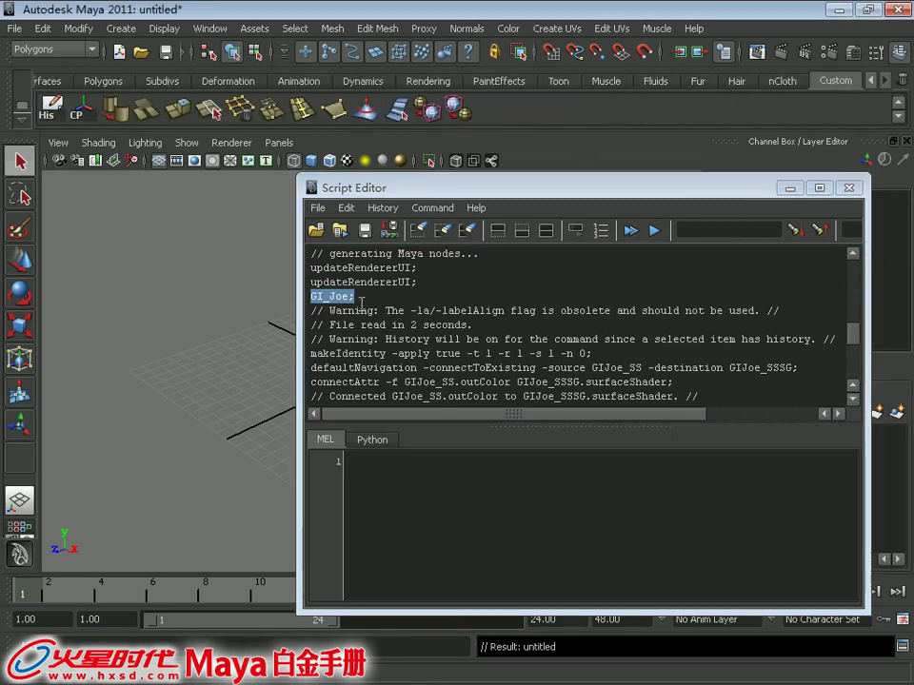
{"action": "mouse_move", "coordinate": [242, 215]}
{"action": "left_mouse_down"}
{"action": "mouse_move", "coordinate": [505, 133]}
{"action": "mouse_move", "coordinate": [510, 116]}
{"action": "left_mouse_up"}
{"action": "left_click", "coordinate": [364, 351]}
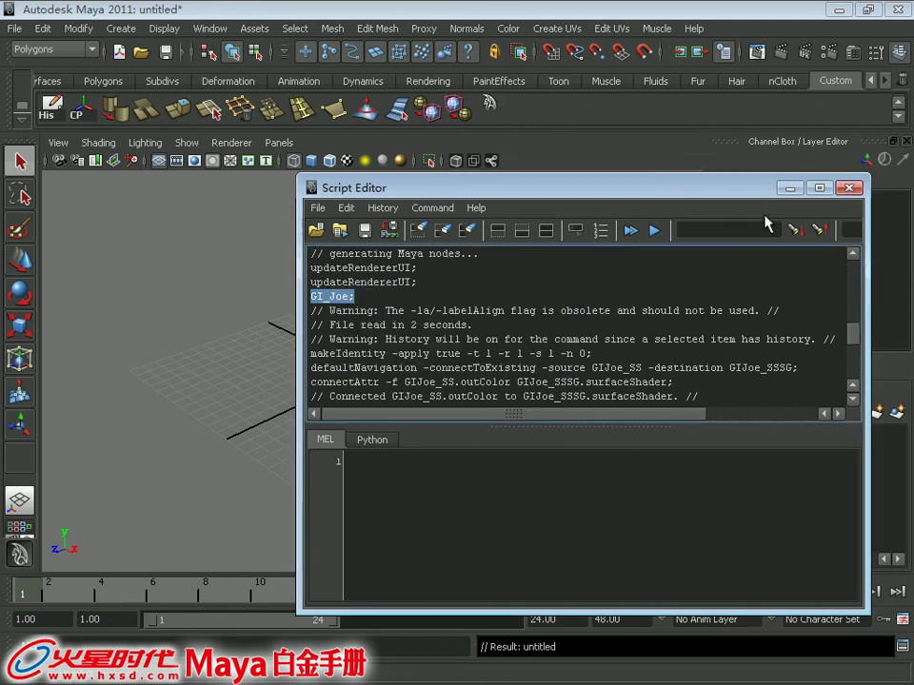
{"action": "left_click", "coordinate": [854, 189]}
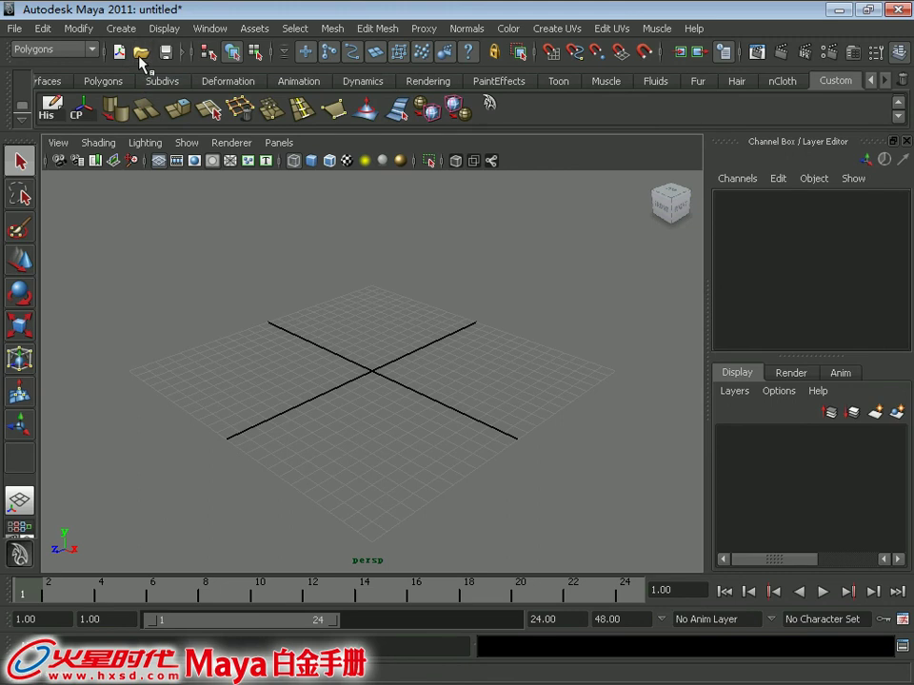
Open the Outside.mb house scene from the scenes folder.
{"action": "left_click", "coordinate": [140, 53]}
{"action": "double_click", "coordinate": [190, 302]}
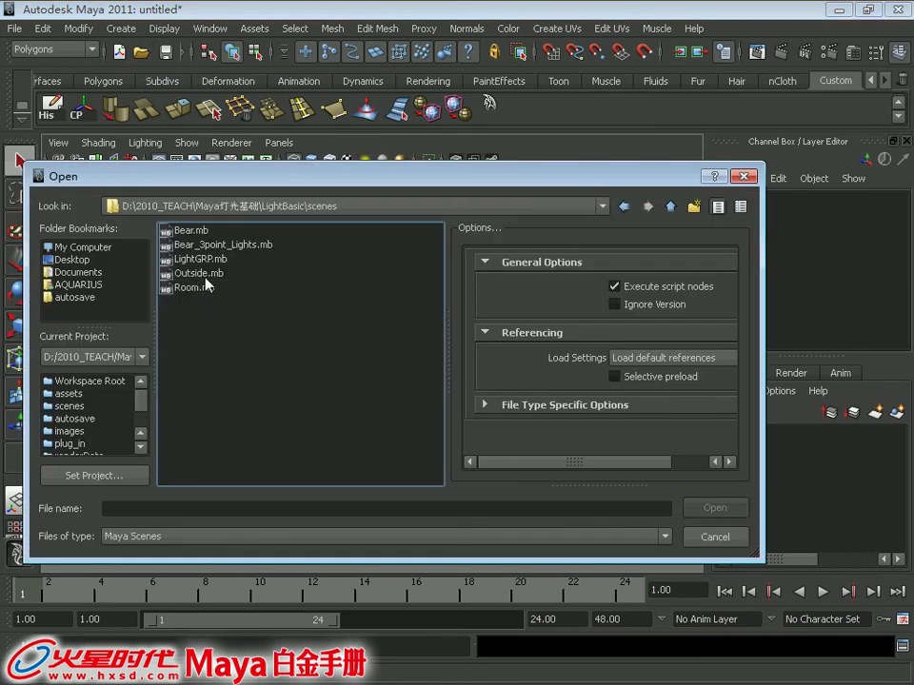
{"action": "double_click", "coordinate": [195, 274]}
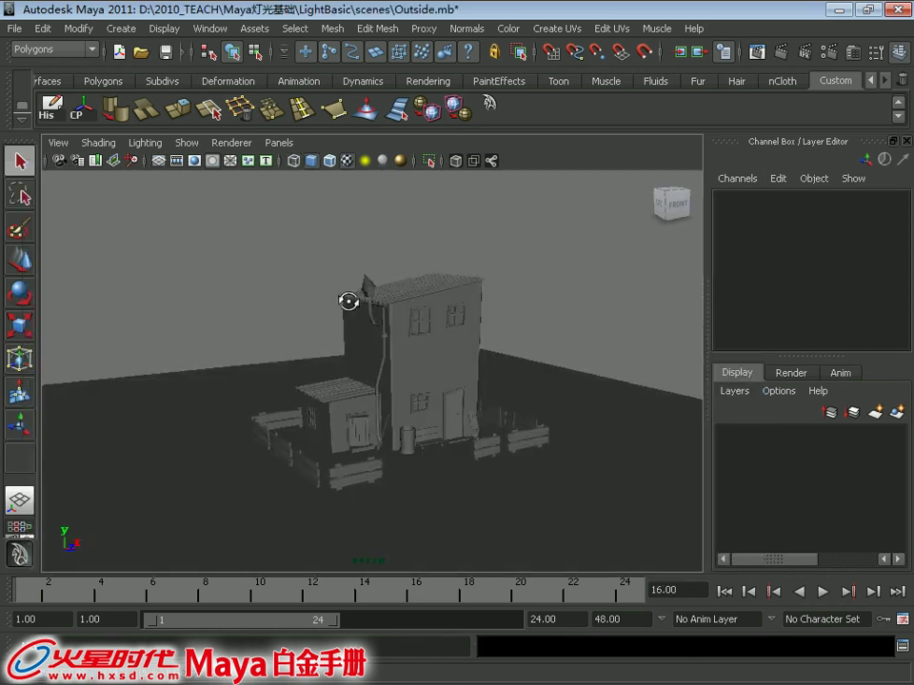
{"action": "left_click_drag", "start_coordinate": [348, 301], "coordinate": [337, 296], "text": "alt"}
Build a GI_Joe sky-light rig for the house using the new Custom shelf button.
{"action": "left_click", "coordinate": [492, 112]}
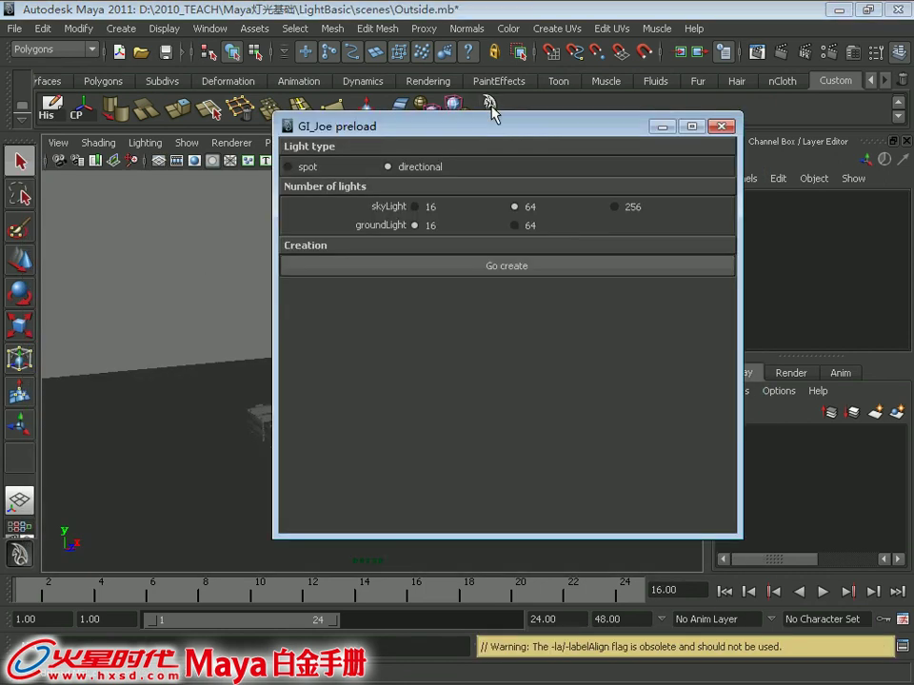
{"action": "left_click", "coordinate": [436, 266]}
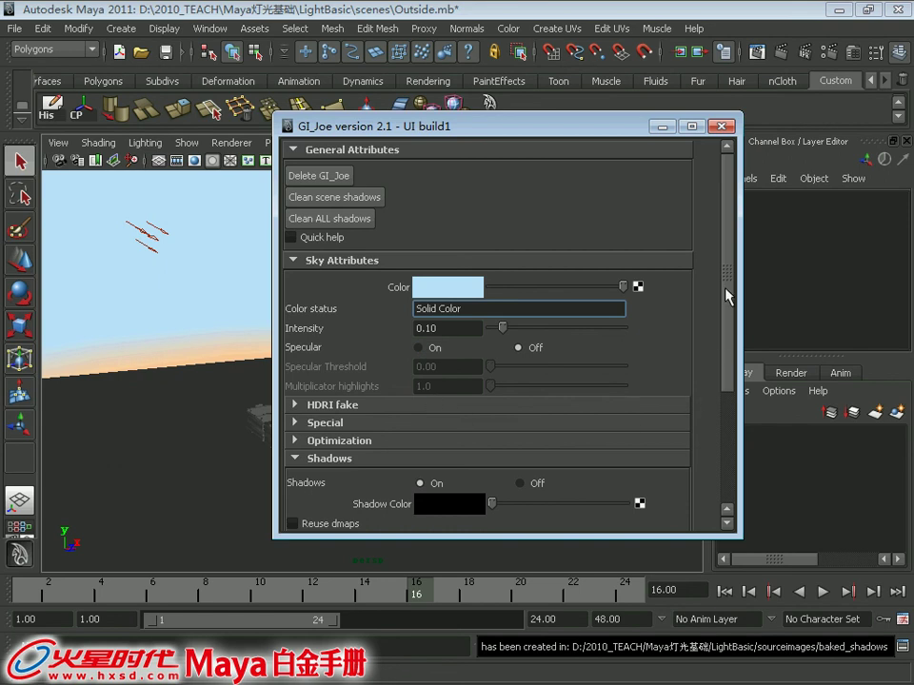
{"action": "scroll", "coordinate": [726, 296], "scroll_direction": "down", "scroll_amount": 2}
{"action": "scroll", "coordinate": [723, 303], "scroll_direction": "down", "scroll_amount": 2}
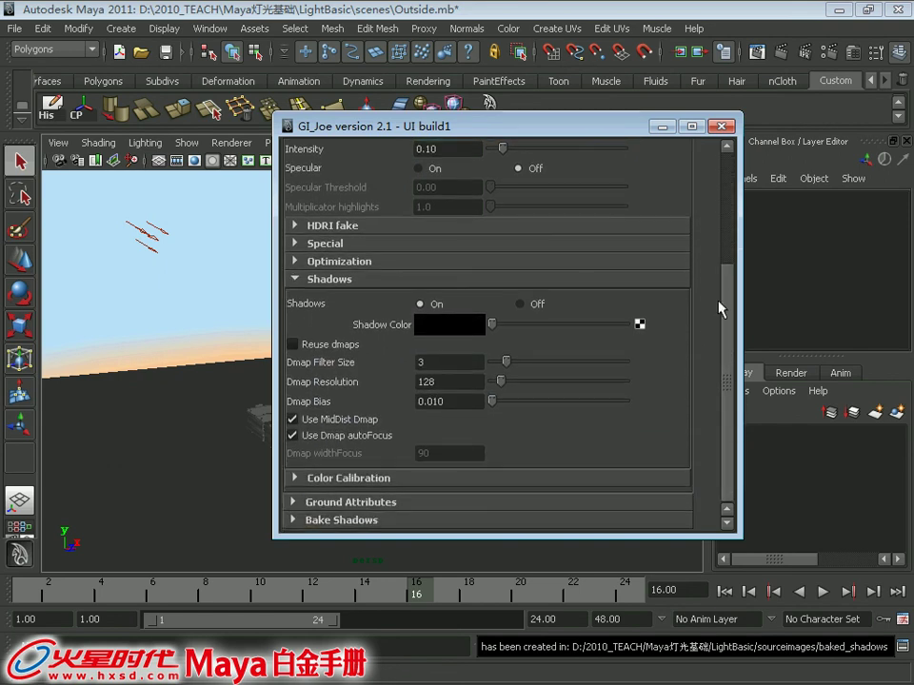
{"action": "left_click", "coordinate": [721, 126]}
{"action": "left_click_drag", "start_coordinate": [632, 310], "coordinate": [434, 300], "text": "alt"}
{"action": "middle_click_drag", "start_coordinate": [434, 299], "coordinate": [433, 315], "text": "alt"}
{"action": "mouse_move", "coordinate": [433, 315]}
{"action": "left_mouse_down", "text": "alt"}
{"action": "mouse_move", "coordinate": [449, 346]}
{"action": "mouse_move", "coordinate": [520, 260]}
{"action": "left_mouse_up", "text": "alt"}
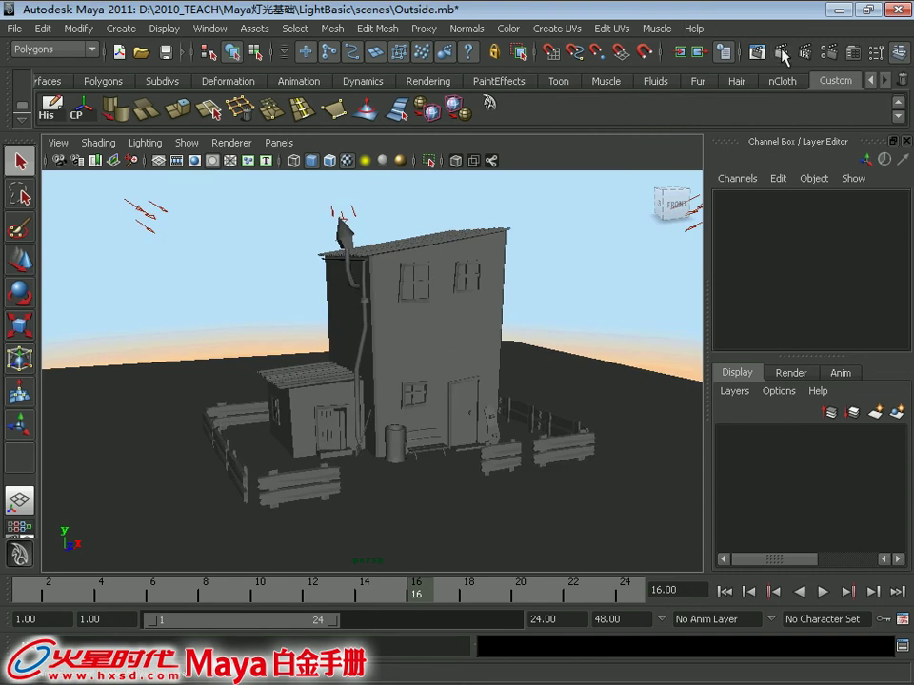
Render the current frame of the GI_Joe-lit house, close the Render View, and tumble around it.
{"action": "left_click", "coordinate": [782, 53]}
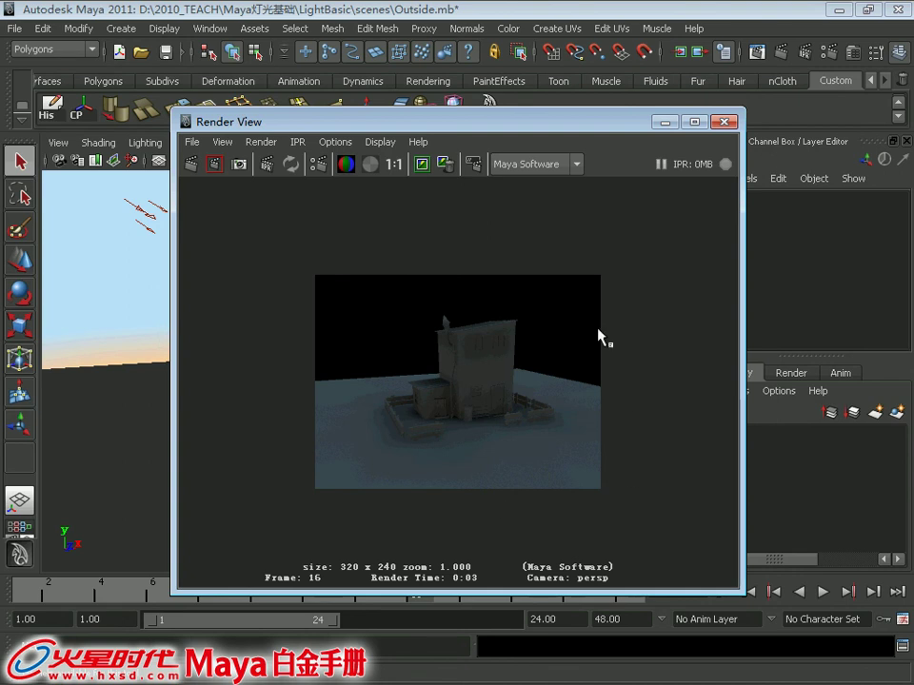
{"action": "left_click", "coordinate": [725, 122]}
{"action": "left_click_drag", "start_coordinate": [394, 340], "coordinate": [402, 352], "text": "alt"}
{"action": "left_click_drag", "start_coordinate": [326, 327], "coordinate": [237, 212], "text": "alt"}
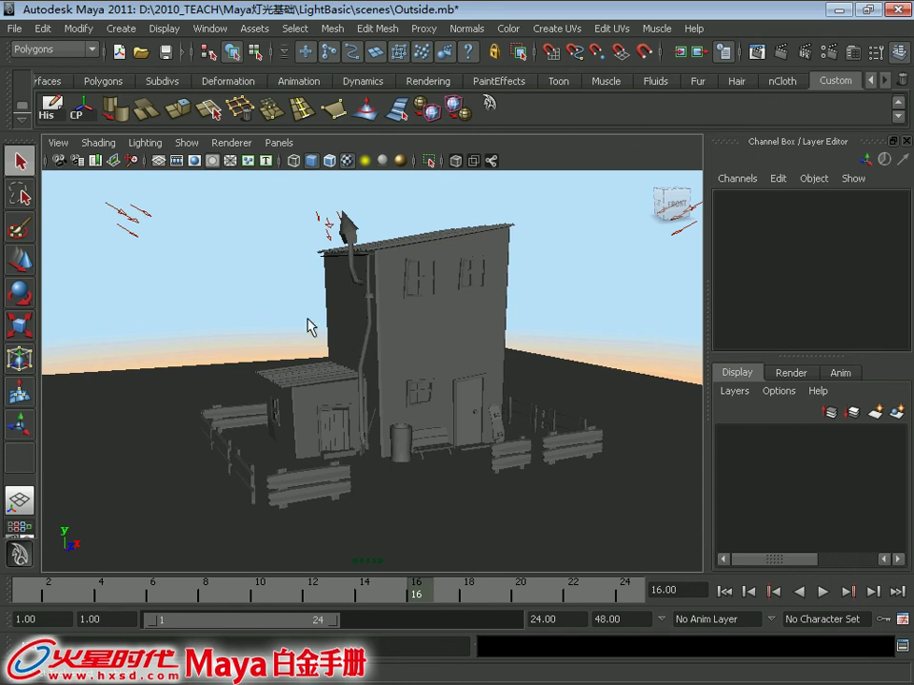
{"action": "left_click_drag", "start_coordinate": [328, 327], "coordinate": [353, 332], "text": "alt"}
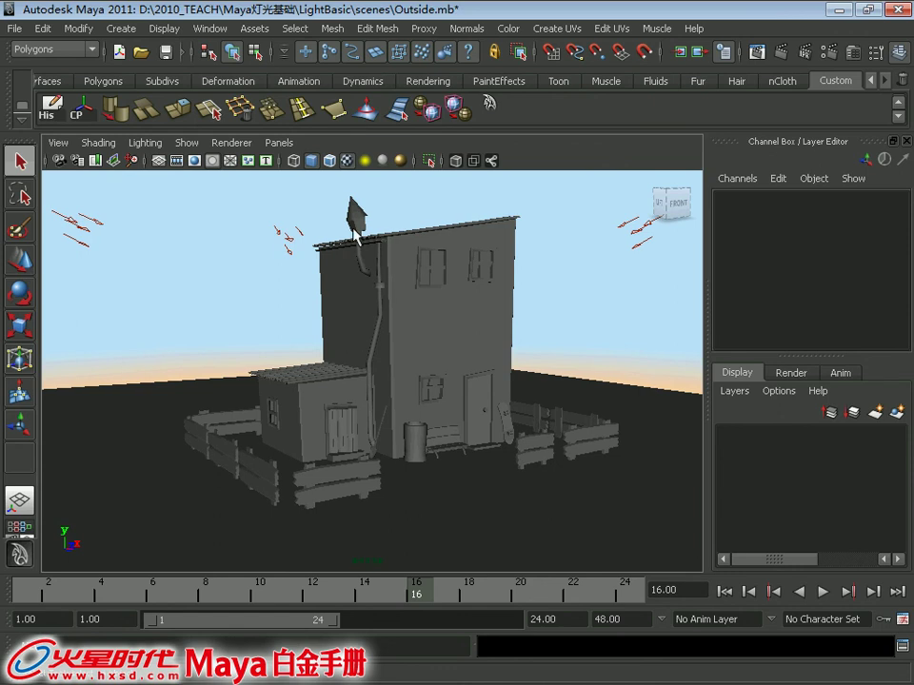
{"action": "mouse_move", "coordinate": [435, 430]}
{"action": "left_mouse_down", "text": "alt"}
{"action": "mouse_move", "coordinate": [497, 424]}
{"action": "mouse_move", "coordinate": [425, 394]}
{"action": "left_mouse_up", "text": "alt"}
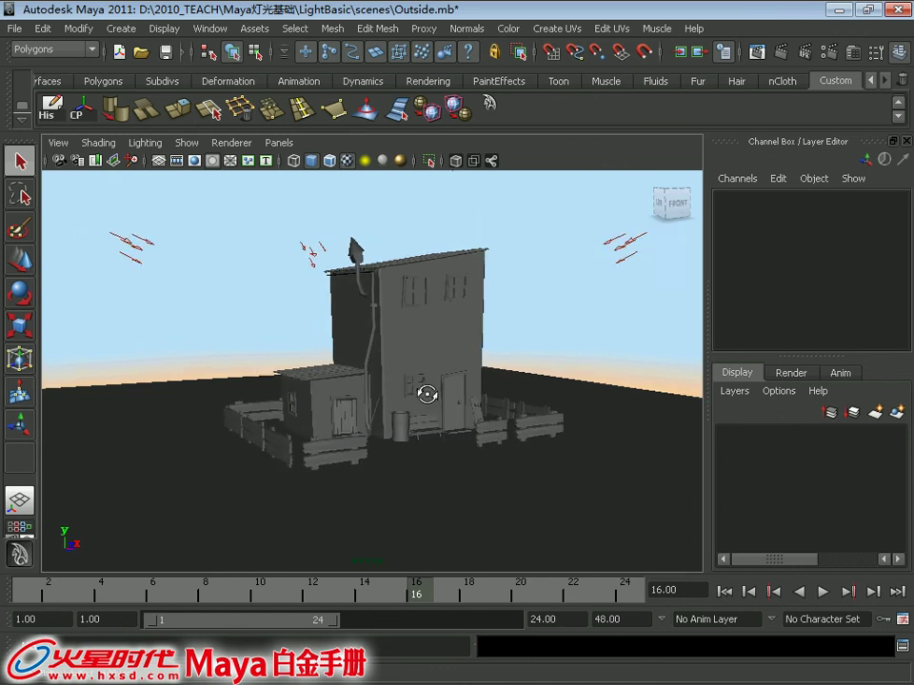